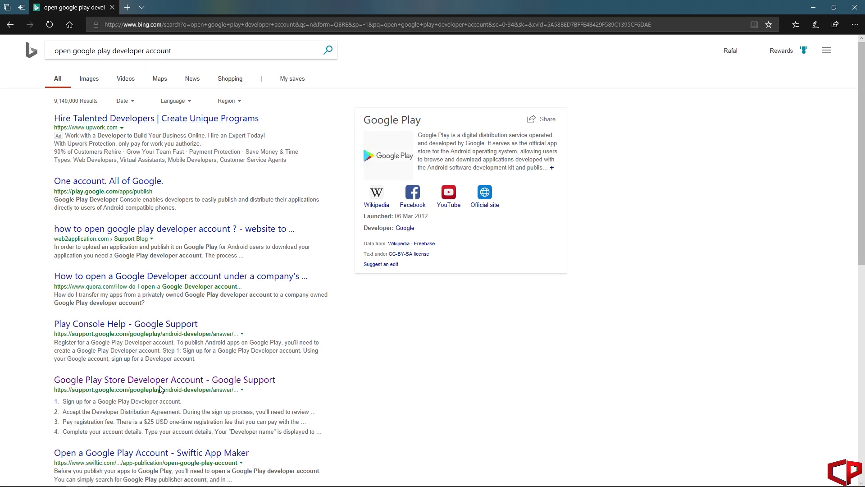
Step: Open the Google Play developer account help page and follow the Step 1 link to sign up for a Developer account
left_click(250, 383)
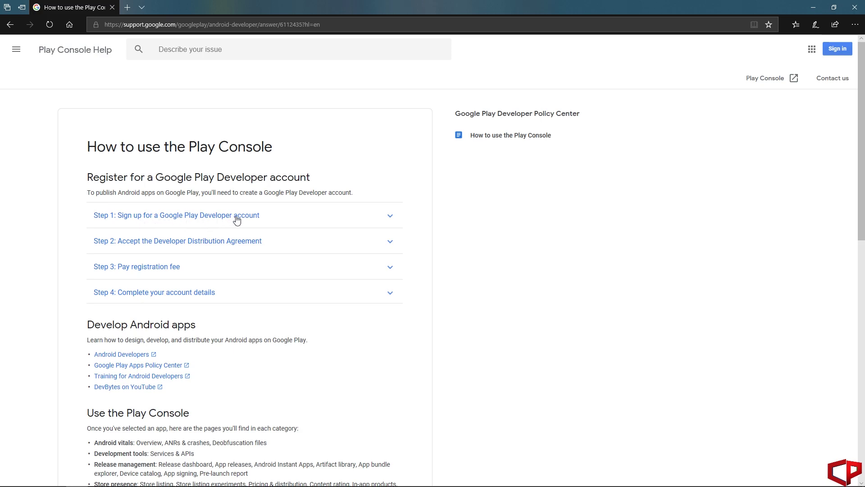
left_click(289, 225)
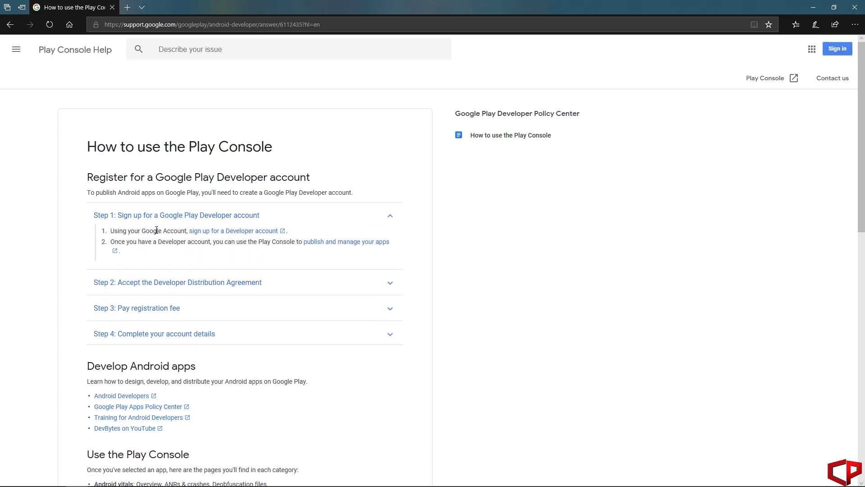
left_click(222, 235)
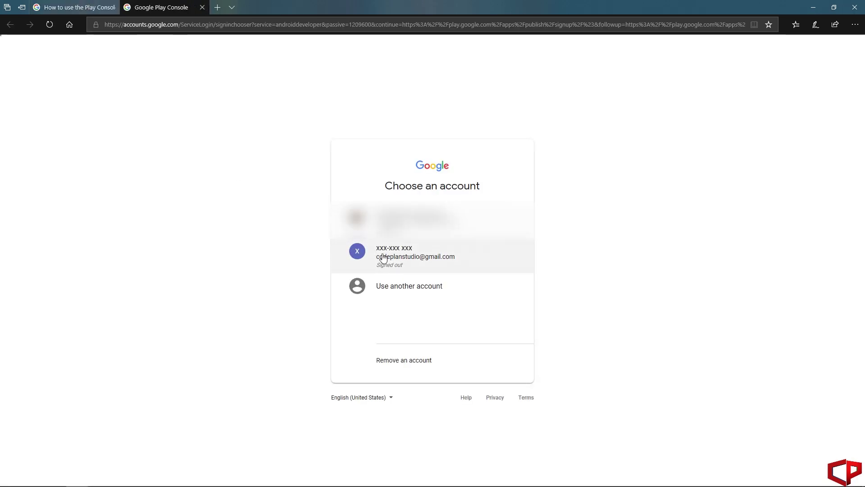
Step: Sign in with the listed signed-out Google account by entering the account password
left_click(396, 263)
type("••••••••••••")
key("Return")
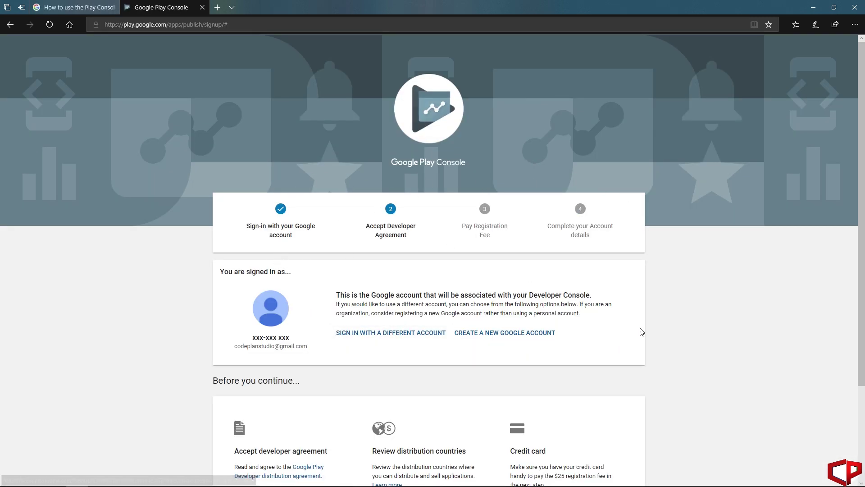
Step: Agree to the Google Play Developer distribution agreement and continue to the registration fee payment
scroll(639, 334, "down", 3)
scroll(345, 282, "up", 2)
scroll(352, 255, "down", 3)
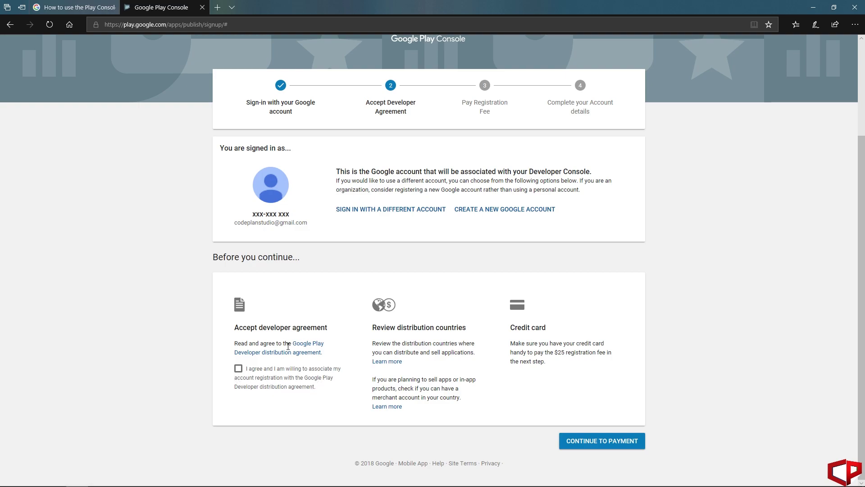
left_click(239, 371)
left_click(587, 444)
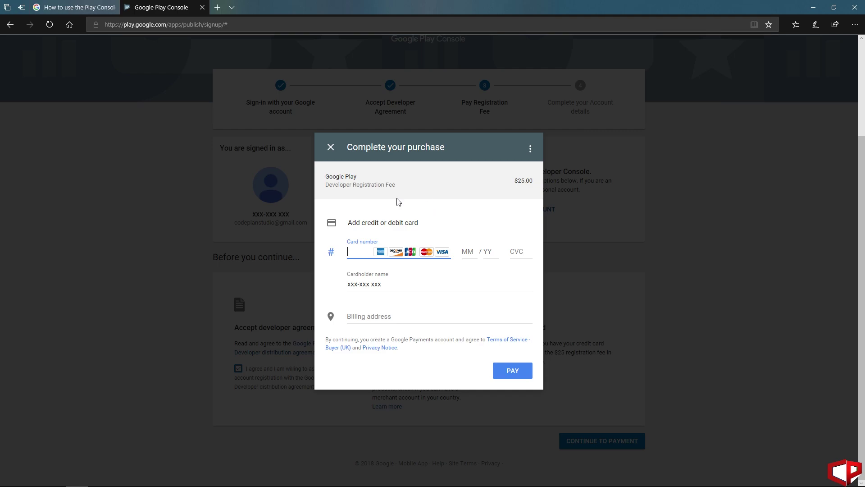
Step: Submit the $25 registration fee form without card details to view its required fields, and return to the Play Console Help page
left_click(500, 372)
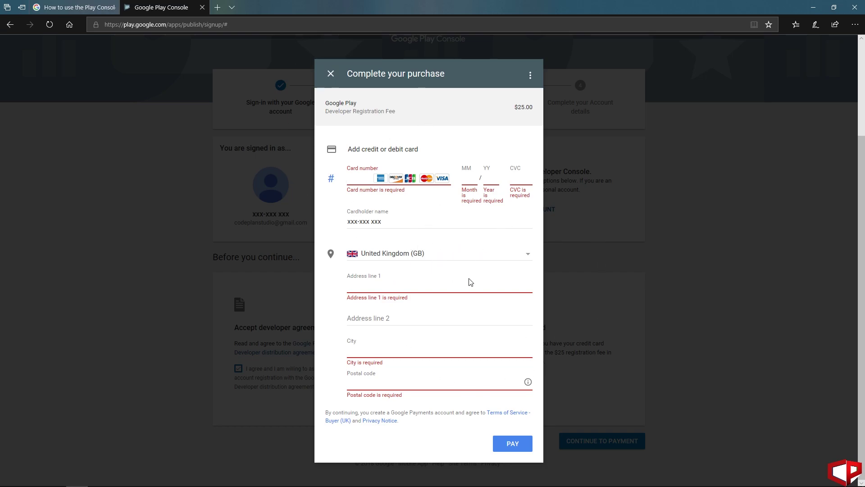
left_click_drag(472, 282, 291, 129)
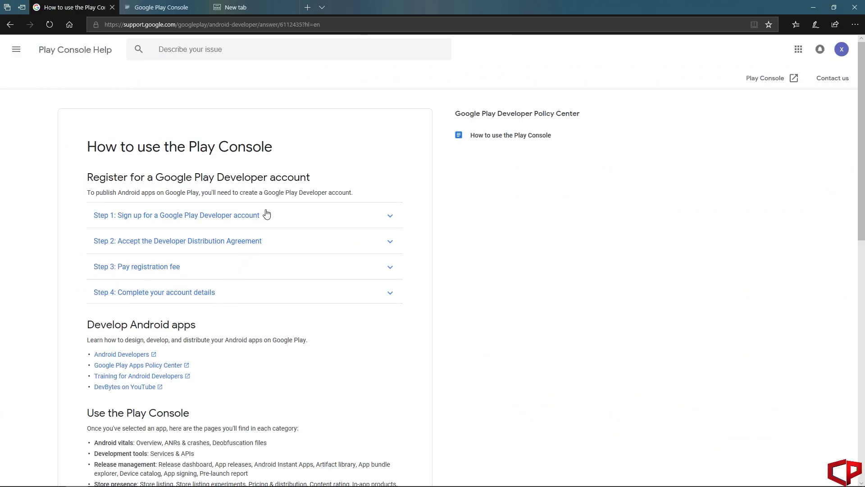
middle_click(254, 7)
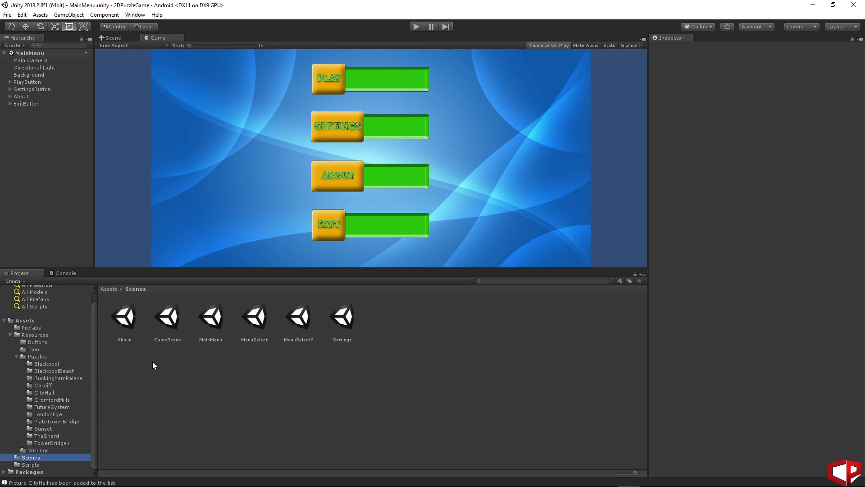
Step: Switch to Unity, turn off Developer Mode in GameScene's Main Camera Game Manager script, and save the scene while opening MainMenu
double_click(176, 321)
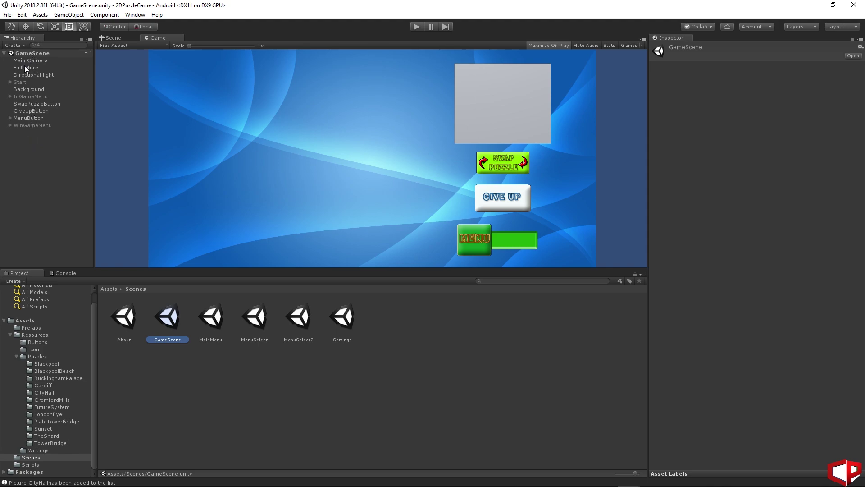
left_click(25, 61)
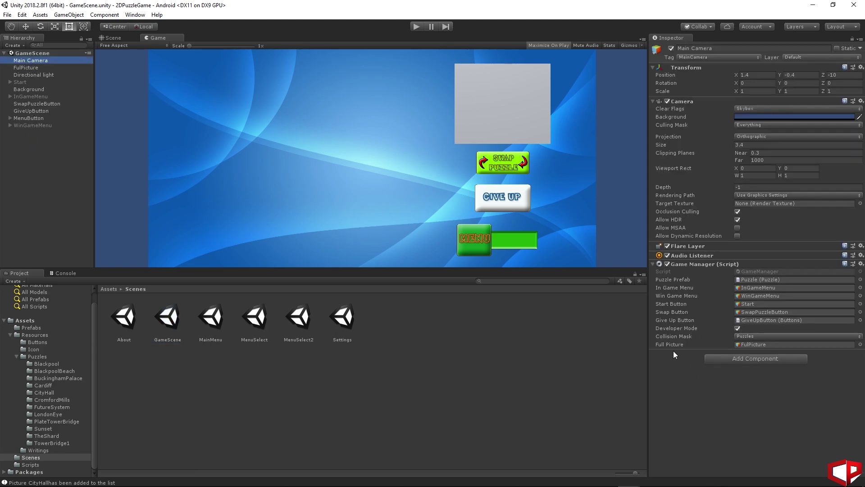
left_click(737, 328)
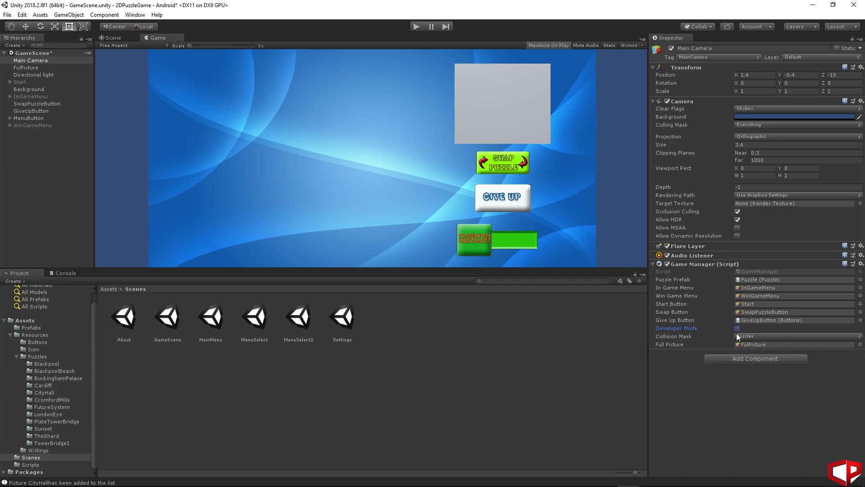
left_click(498, 386)
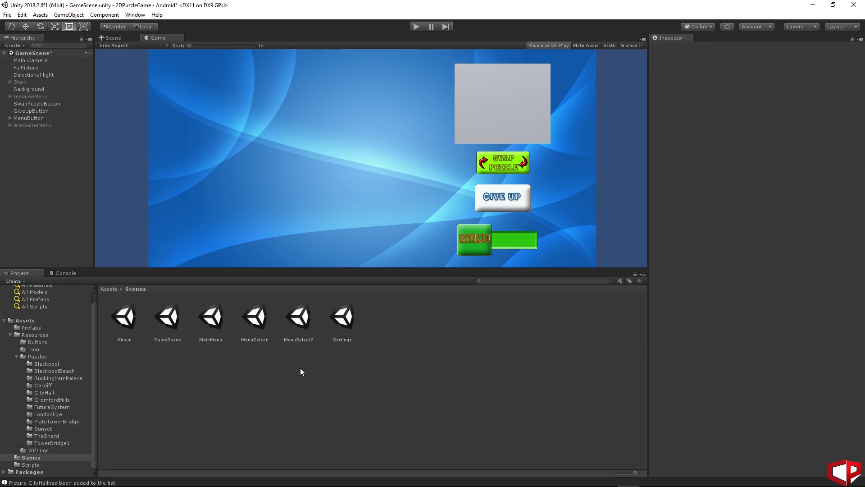
double_click(211, 317)
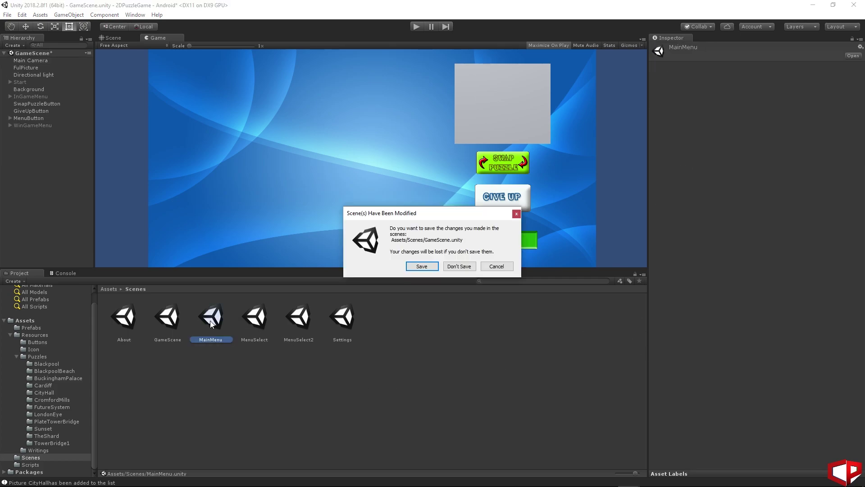
left_click(433, 268)
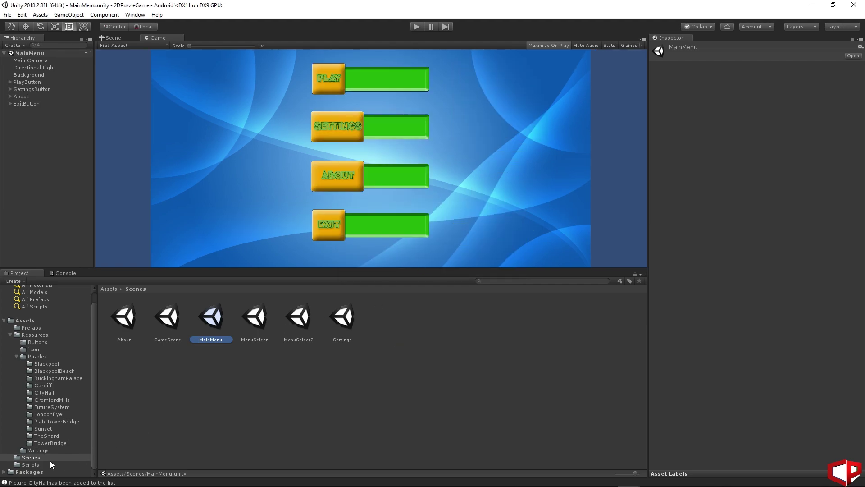
Step: Open the Config script and examine the dir declaration's Directory.GetCurrentDirectory() call and its commented Application.persistentDataPath alternative
left_click(31, 465)
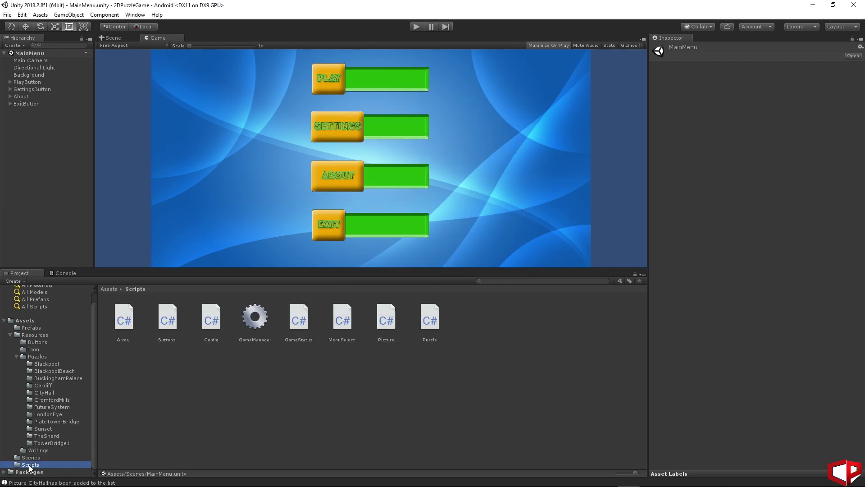
double_click(211, 319)
left_click(437, 166)
left_click(263, 126)
left_click(389, 144)
left_click(387, 162)
left_click_drag(411, 125, 281, 126)
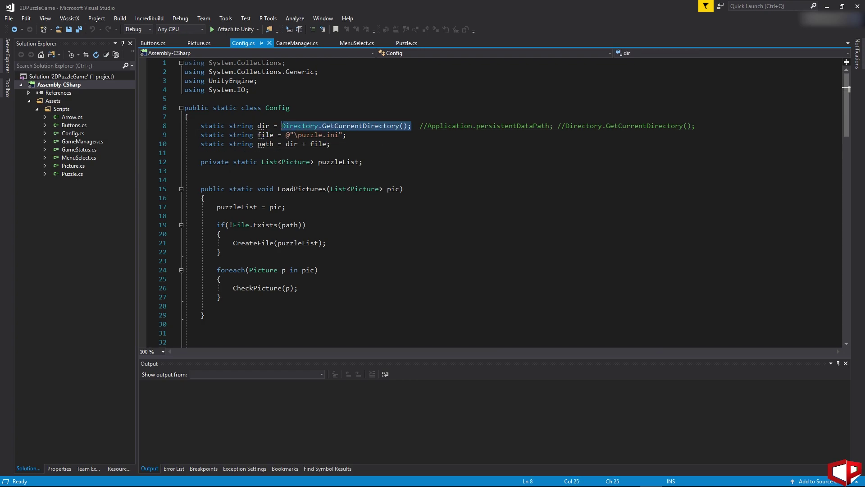
left_click(392, 151)
left_click_drag(415, 129, 282, 127)
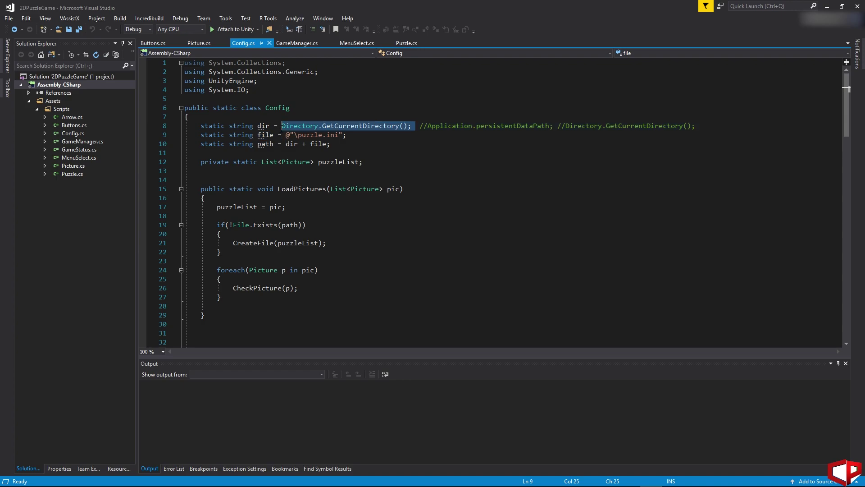
left_click(429, 155)
left_click_drag(428, 128, 558, 127)
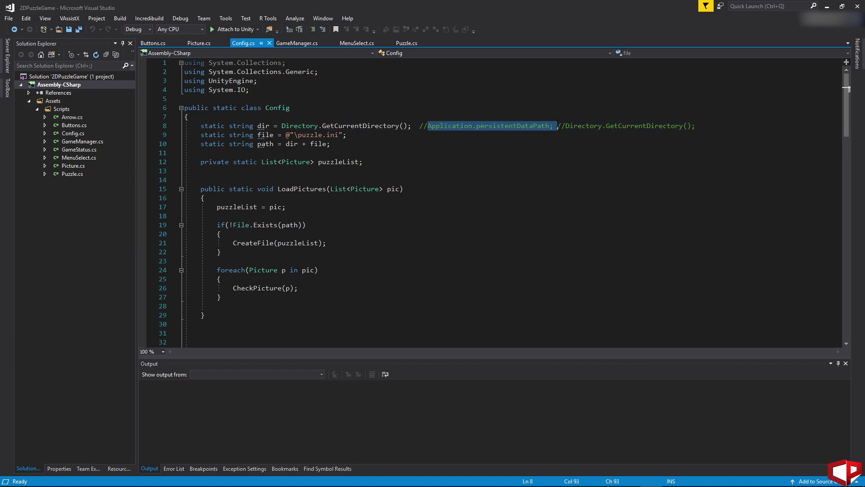
Step: Cut Application.persistentDataPath; out of the comment on the dir line and remove the leftover space and slashes
left_click(553, 147)
left_click_drag(428, 128, 553, 126)
key("ctrl+x")
key("BackSpace")
key("BackSpace")
key("BackSpace")
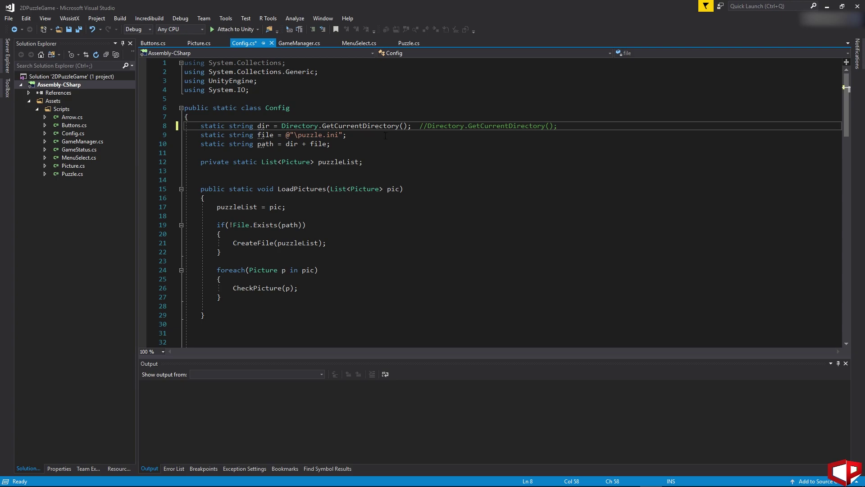
Step: Assign Application.persistentDataPath; to dir, comment out Directory.GetCurrentDirectory(), and save the Config script
left_click(283, 126)
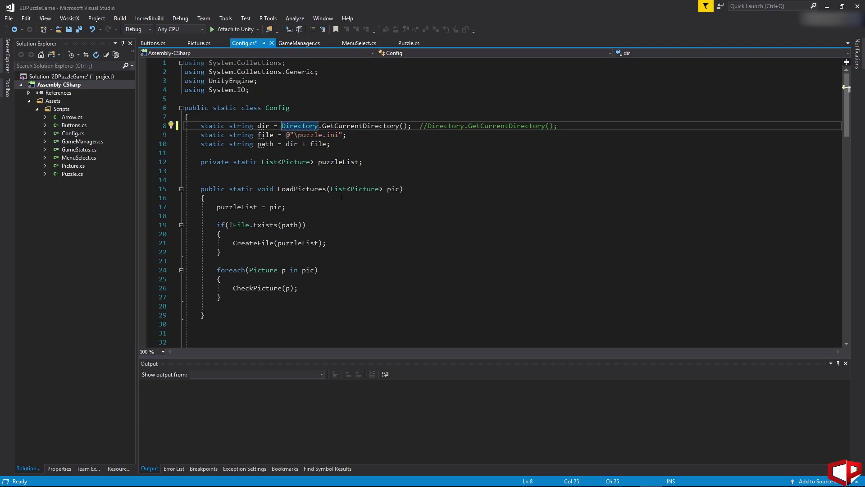
type("//")
key("Left")
key("ctrl+v")
key("ctrl+s")
left_click(361, 149)
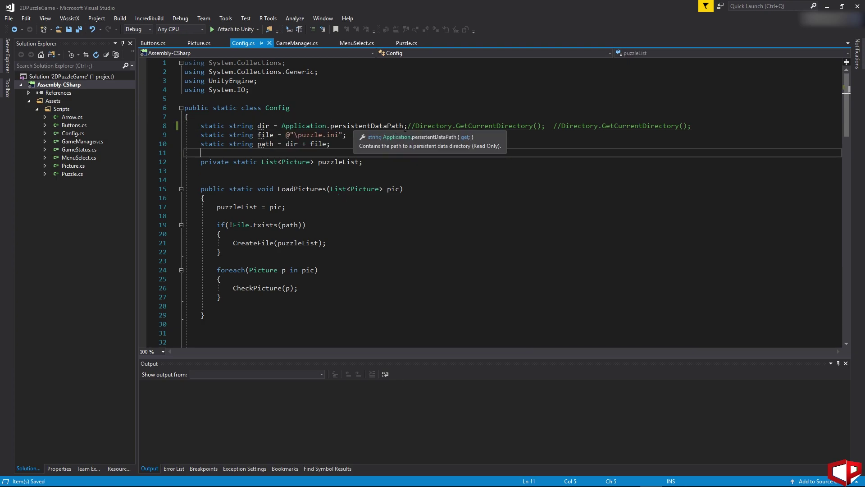
left_click(416, 116)
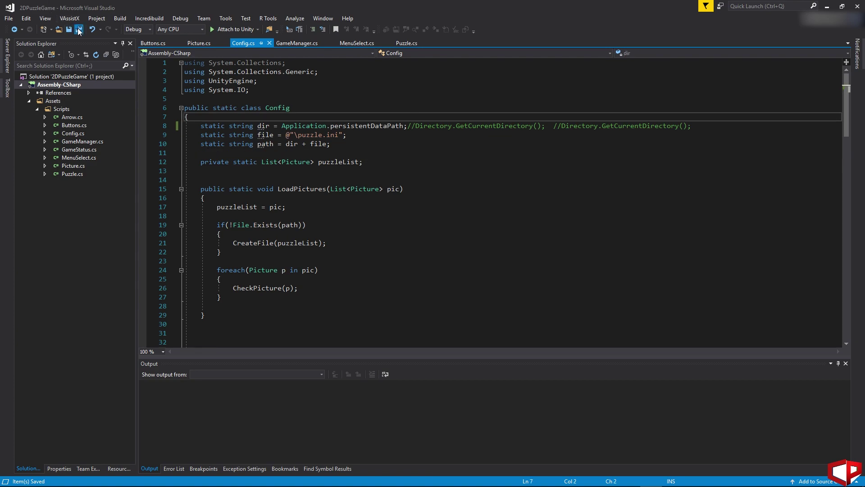
Step: Return to Unity and open the player settings for the Android platform from the build settings
left_click(827, 6)
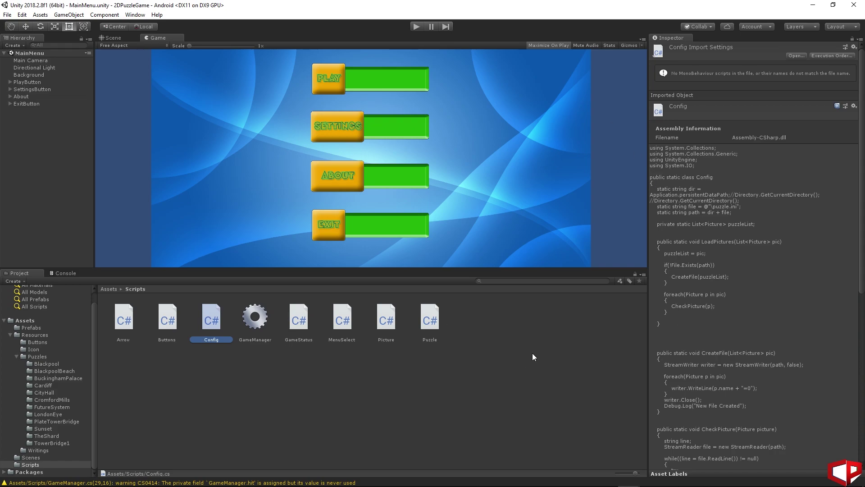
left_click(534, 351)
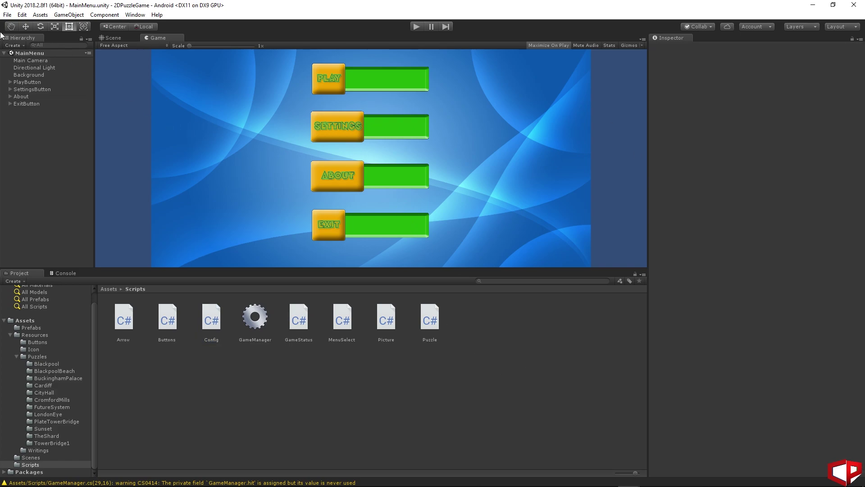
left_click(7, 15)
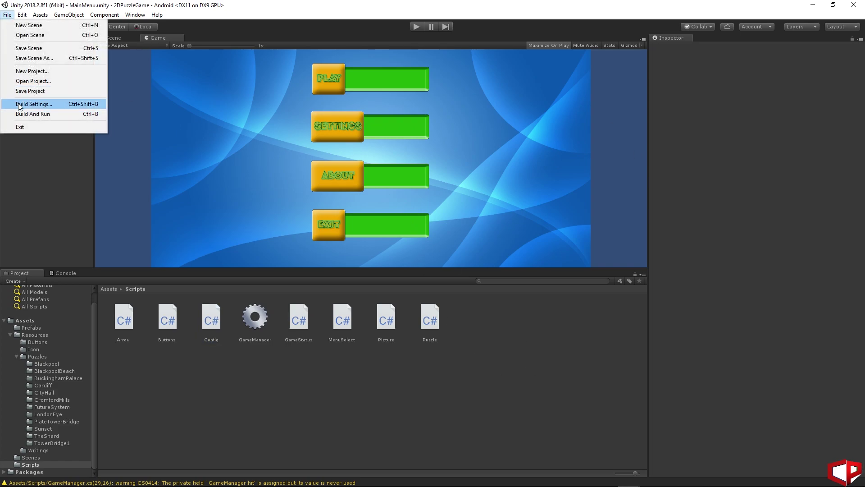
left_click(31, 104)
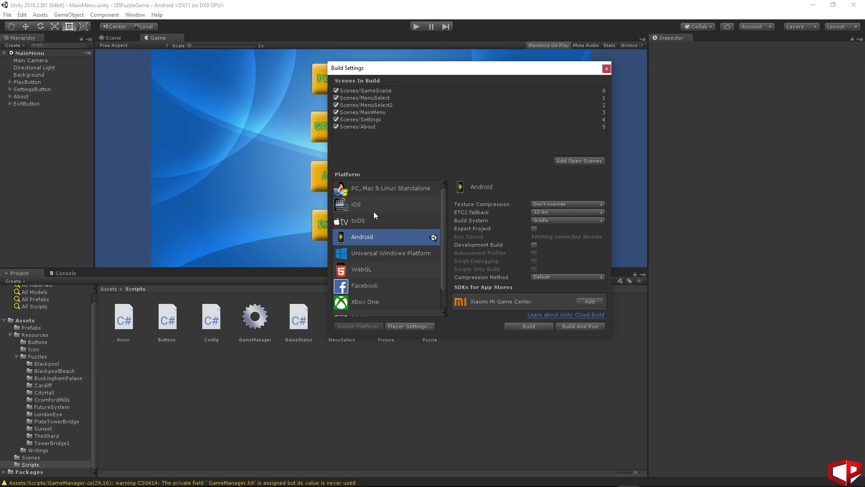
left_click(365, 215)
left_click(361, 239)
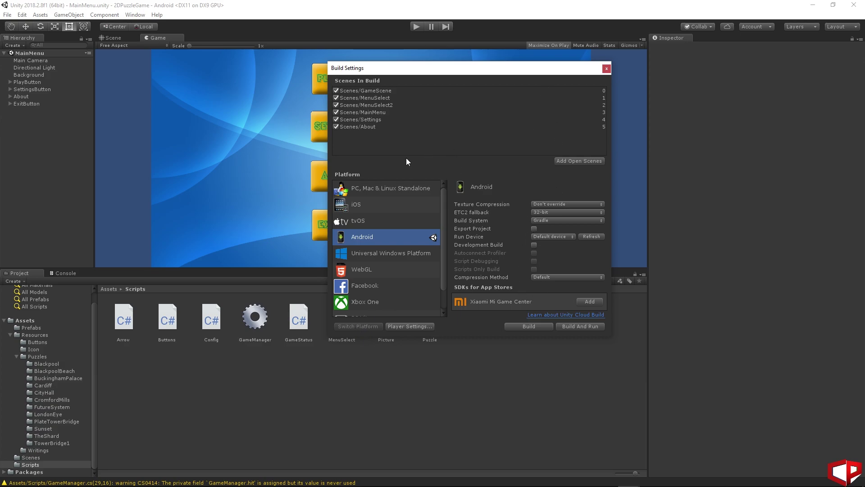
left_click(408, 329)
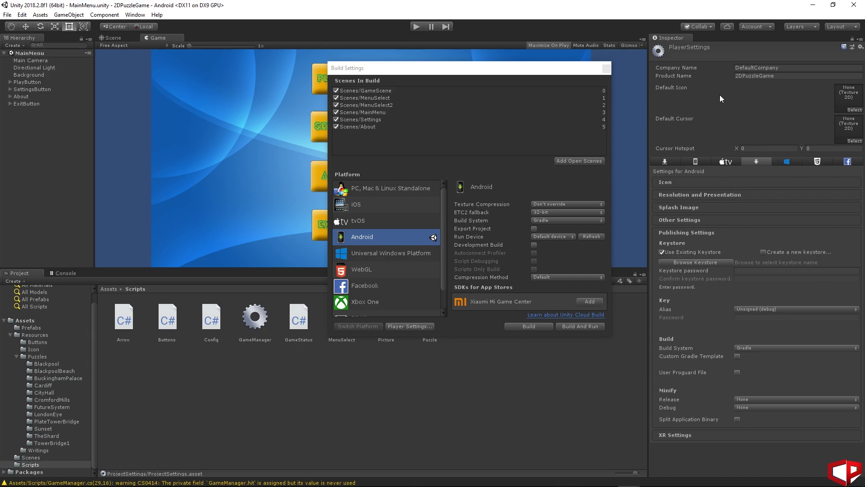
Step: Set the Company Name in the player settings to CodePlanStudio
left_click(725, 163)
left_click(755, 161)
left_click(767, 67)
type("Co")
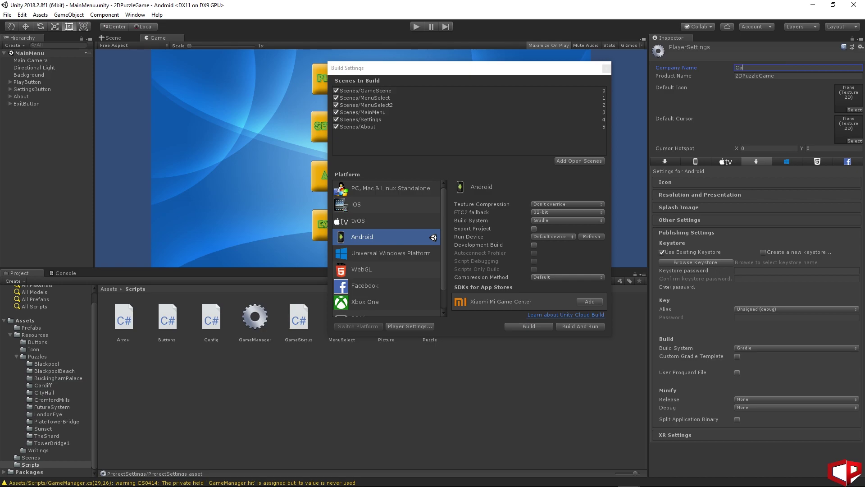
type("dePlanStudio")
left_click(670, 86)
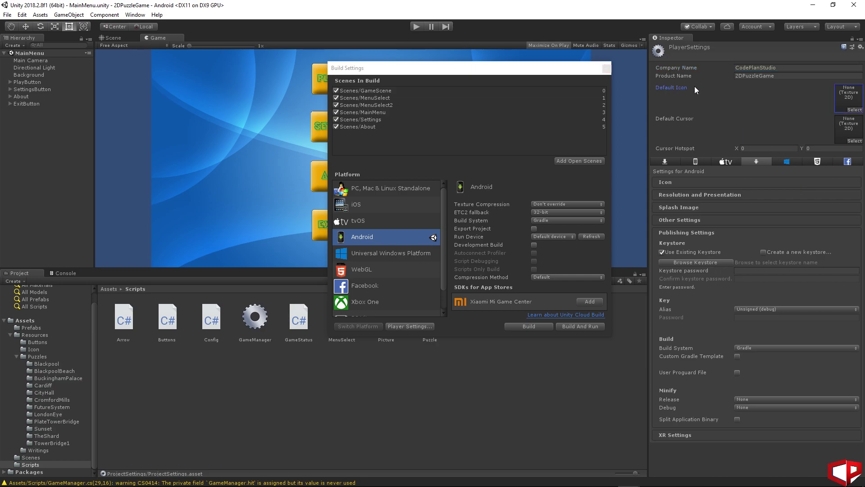
Step: Close the build settings and open the Icon folder inside the project's Resources folder
left_click(606, 69)
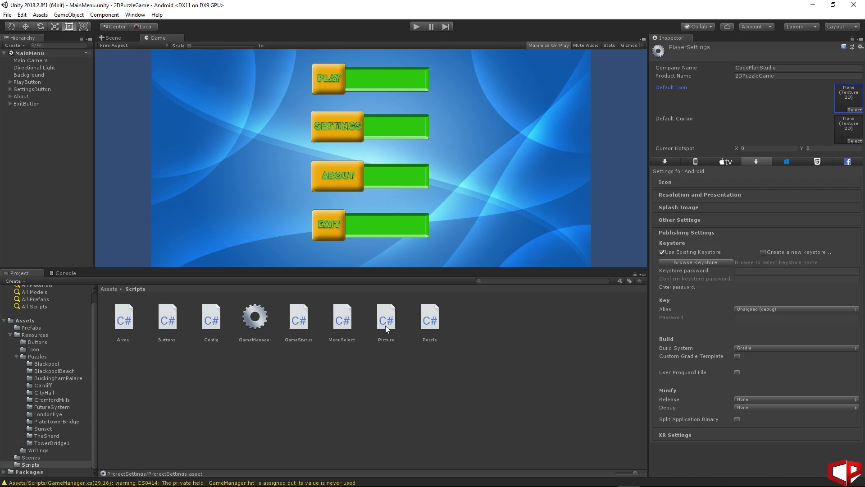
left_click(30, 336)
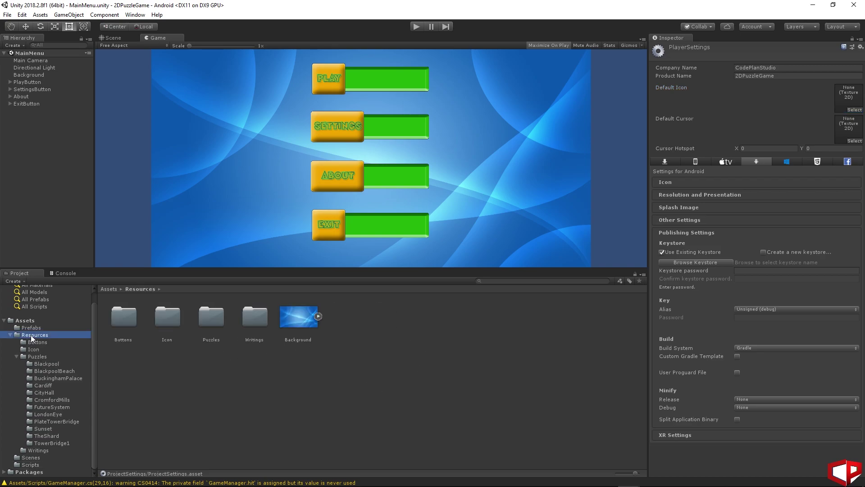
double_click(162, 318)
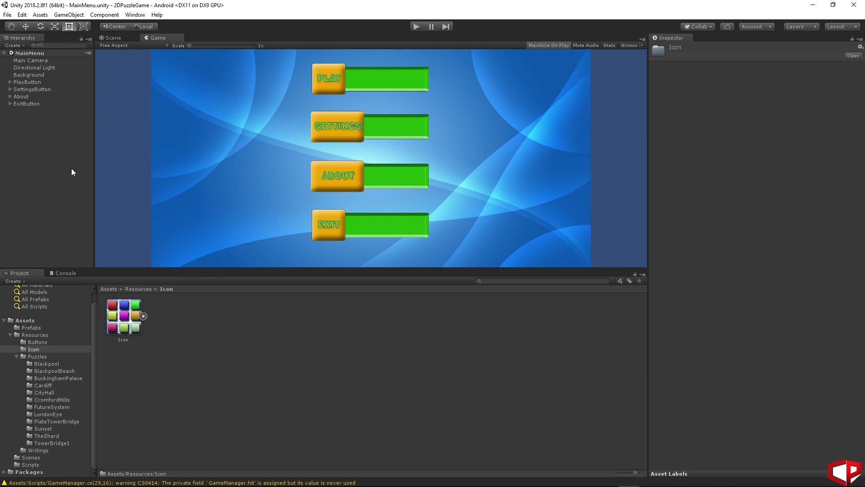
Step: Reopen the player settings from the build settings and lock the Inspector on them
left_click(8, 15)
left_click(39, 104)
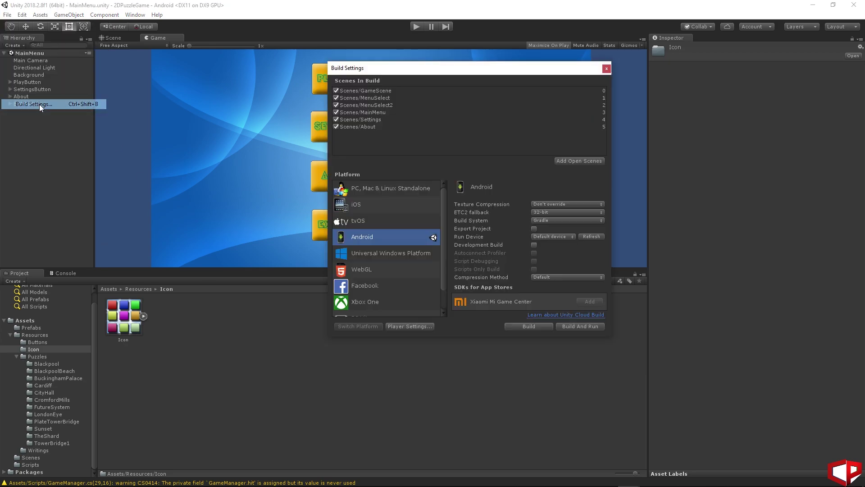
left_click(410, 327)
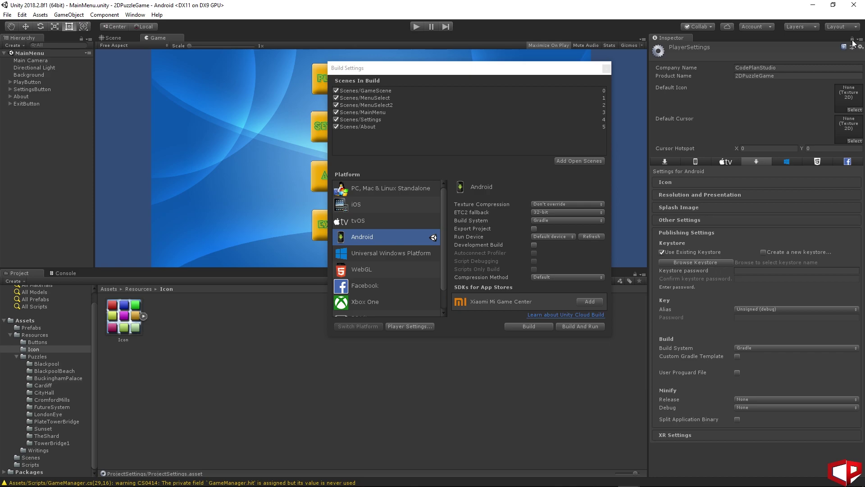
left_click(606, 69)
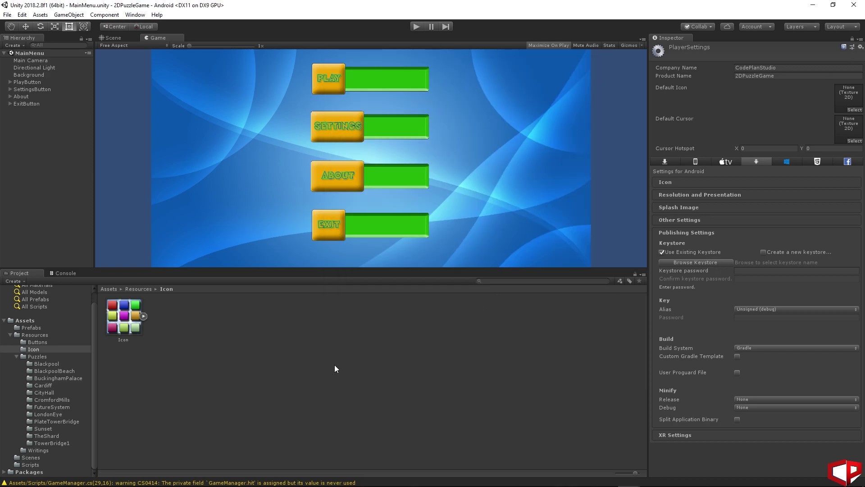
Step: Assign the Icon image from the Resources/Icon folder as the Default Icon in the player settings
left_click(23, 379)
left_click(34, 349)
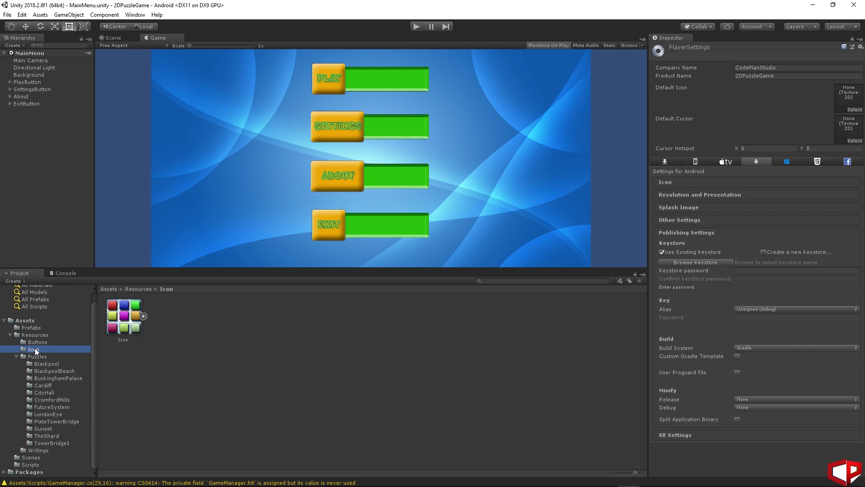
left_click(130, 321)
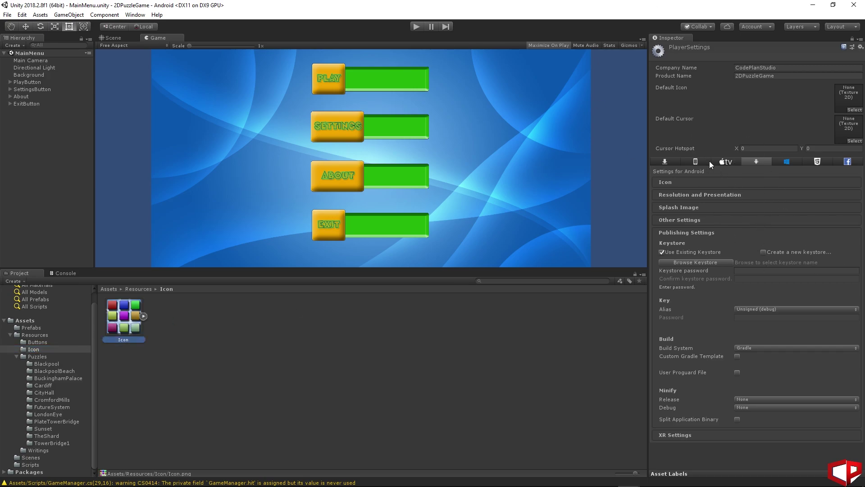
left_click(450, 407)
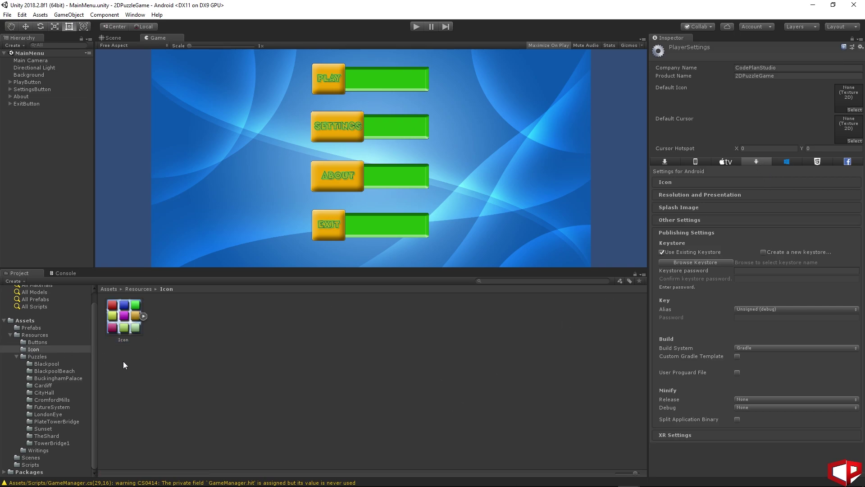
left_click_drag(126, 323, 847, 99)
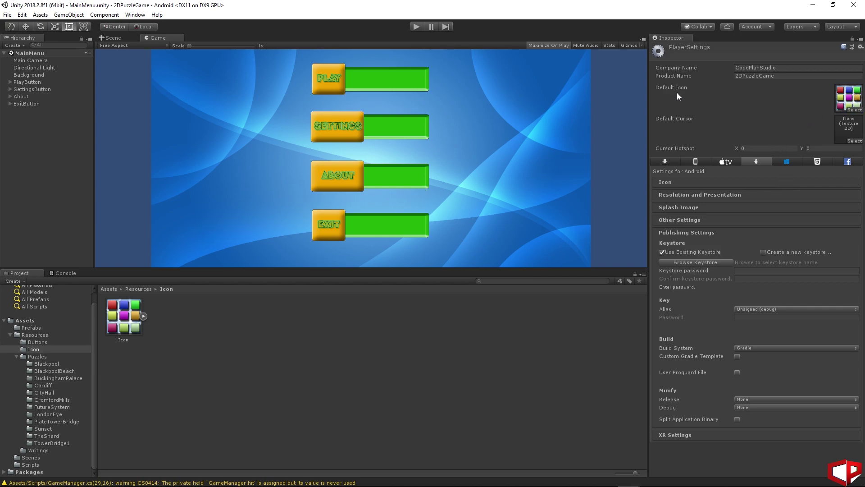
Step: Set the Default Orientation to Landscape Right in the Android resolution and presentation settings
double_click(664, 180)
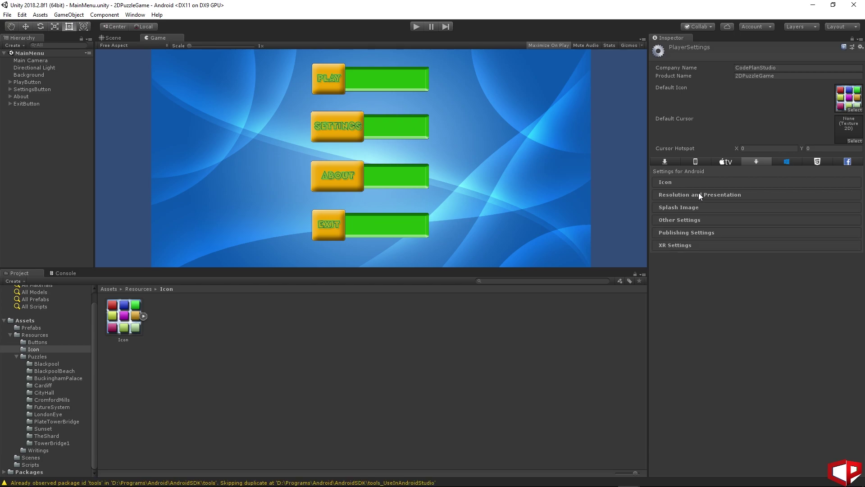
left_click(699, 194)
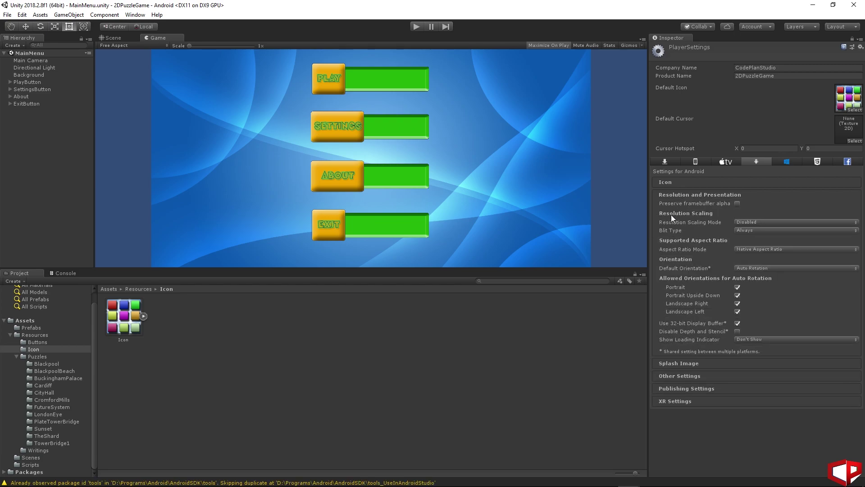
left_click(677, 249)
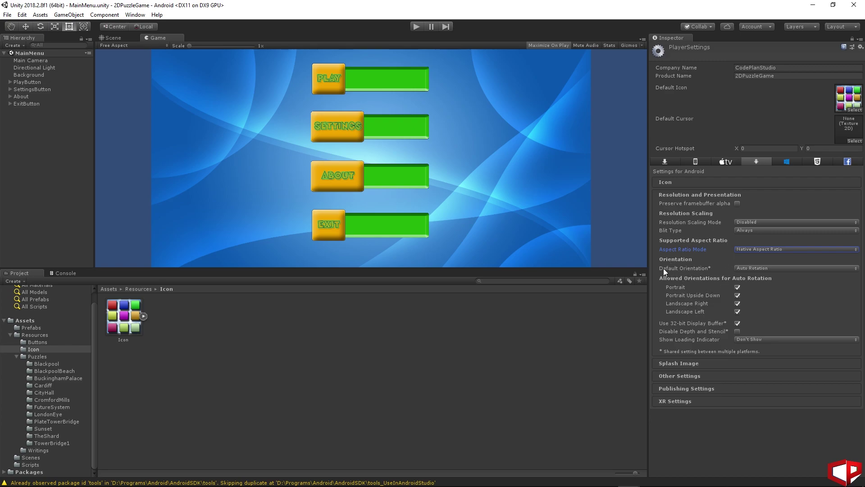
left_click(756, 269)
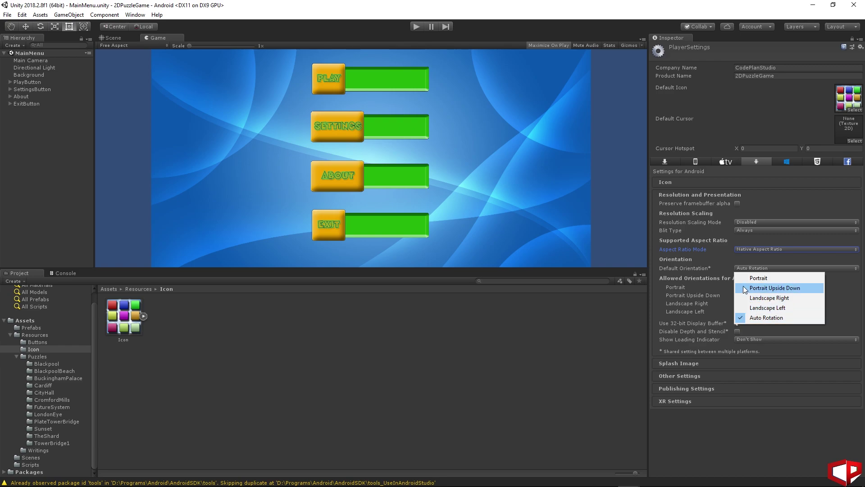
left_click(767, 299)
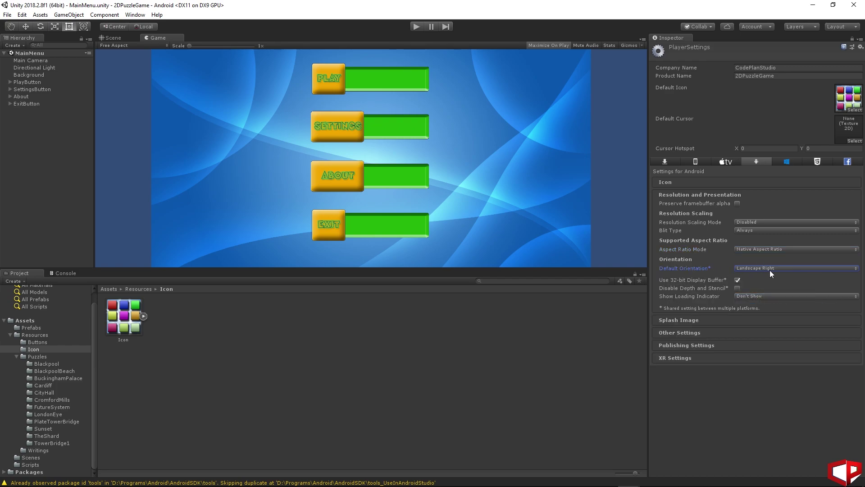
left_click(680, 194)
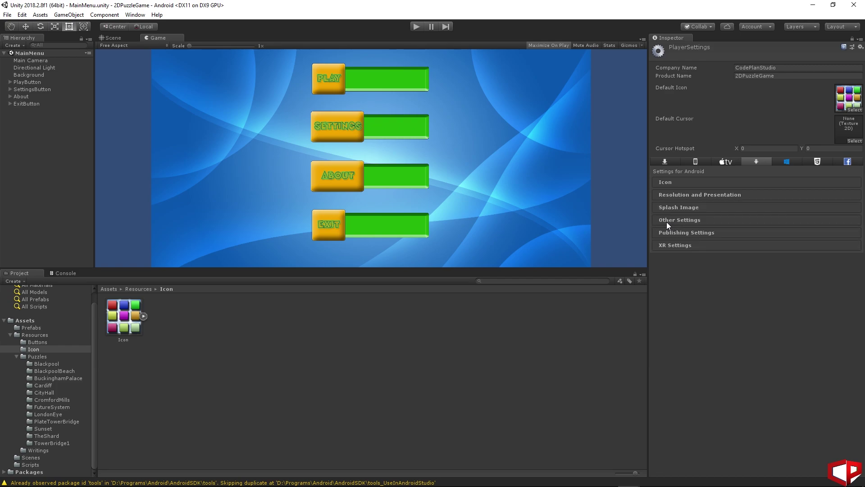
Step: Change the Android Package Name to com.codeplanstudio.puzzlegame in the identification settings
left_click(667, 222)
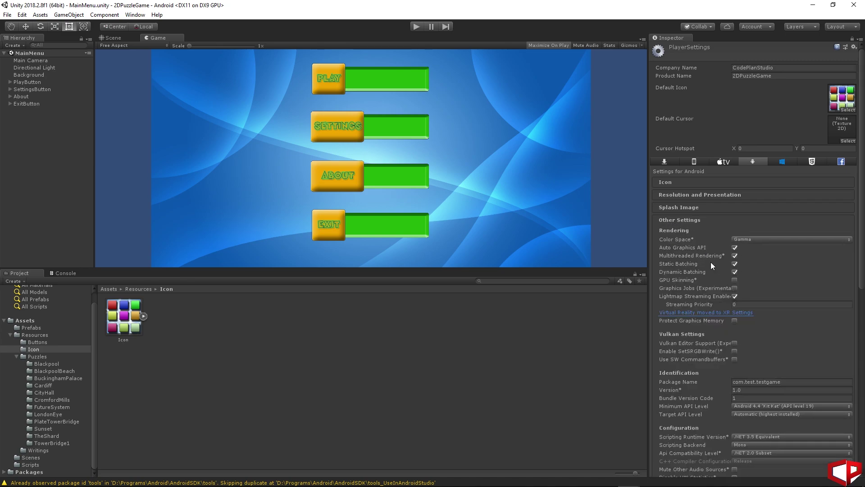
scroll(769, 280, "down", 3)
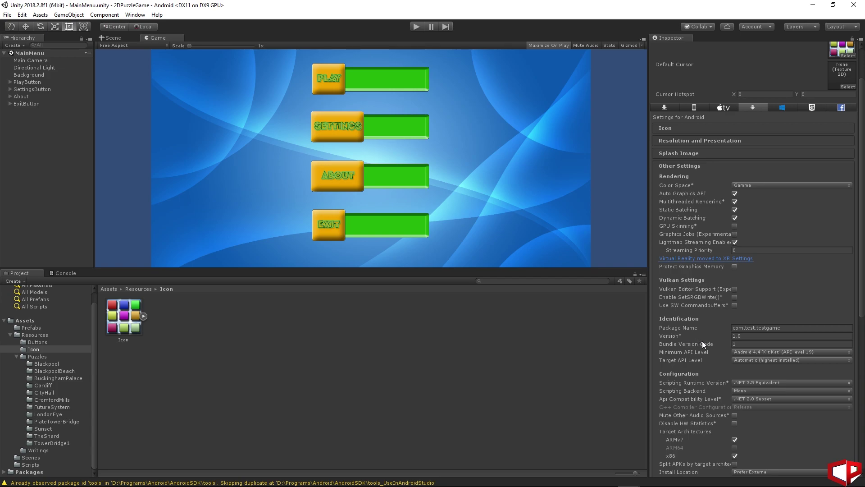
scroll(703, 344, "down", 2)
left_click(693, 302)
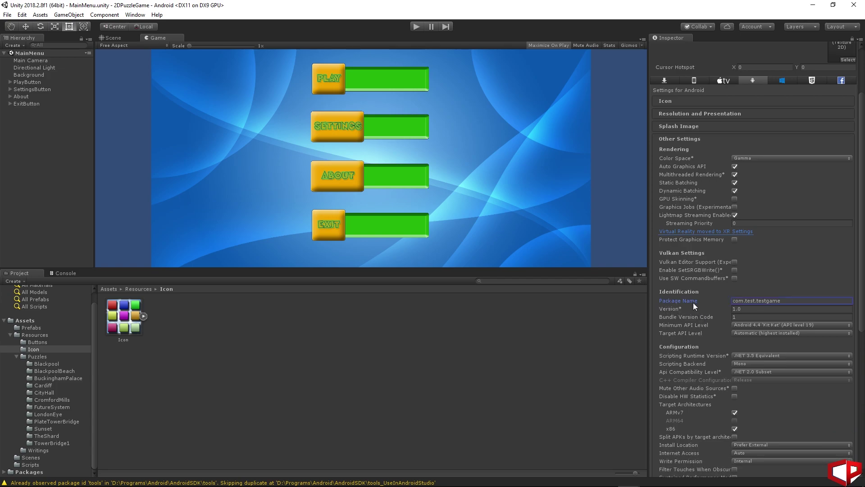
left_click(756, 300)
left_click(756, 300)
key("Home")
key("Delete")
key("Delete")
key("Delete")
key("Delete")
type("codeplanstudio")
key("Delete")
key("Delete")
key("Delete")
key("Delete")
key("Delete")
key("Delete")
key("Delete")
key("Delete")
type("puzzlegame")
key("Tab")
Step: Set the Minimum API Level to Android 8.0 'Oreo' (API level 26) and the Target API Level to Automatic (highest installed)
left_click(677, 311)
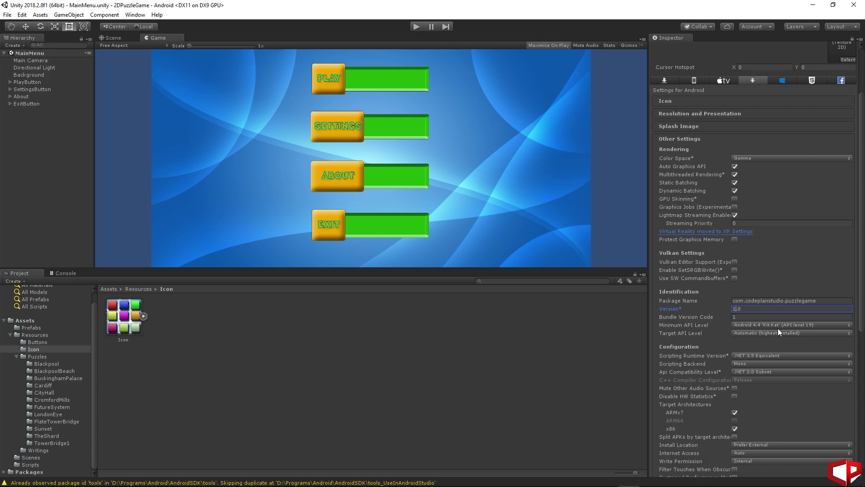
key("Tab")
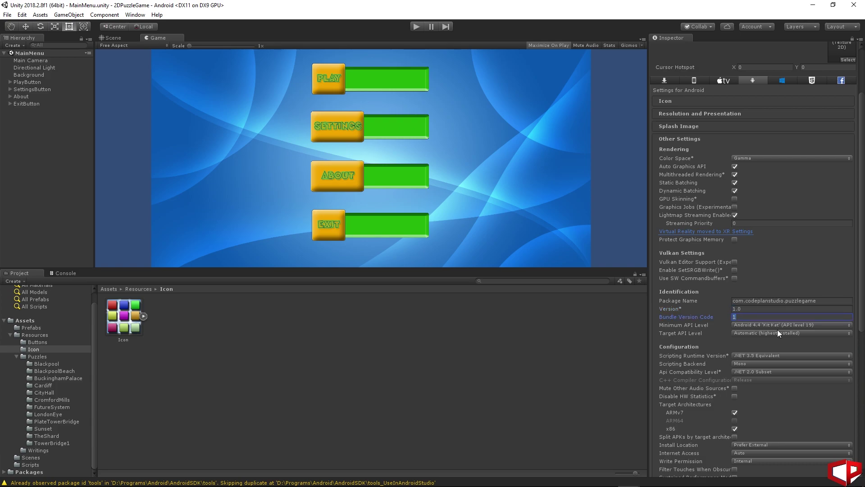
left_click(739, 317)
left_click(686, 326)
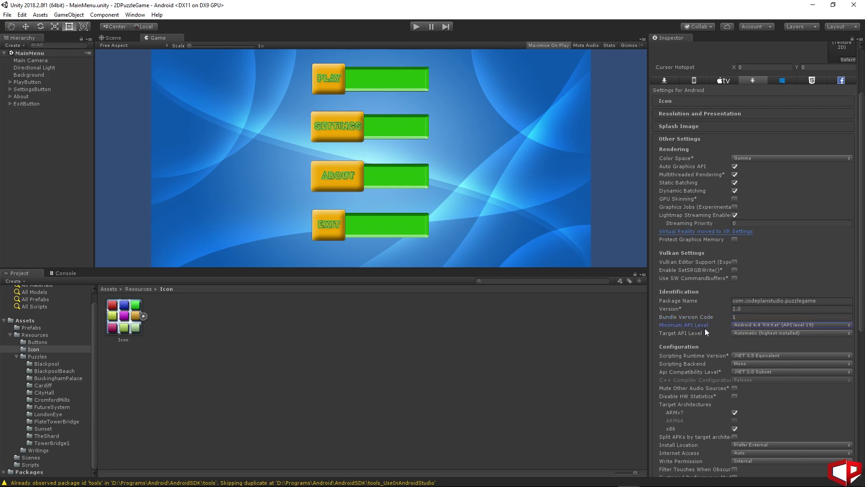
left_click(799, 326)
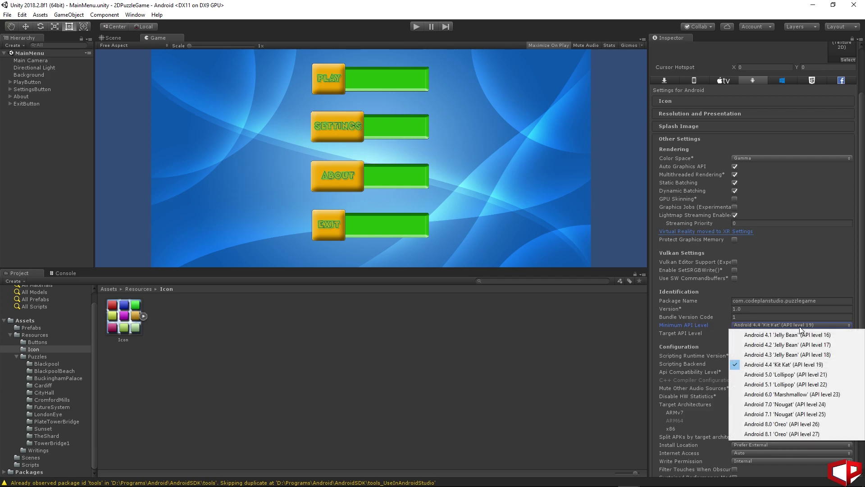
left_click(817, 425)
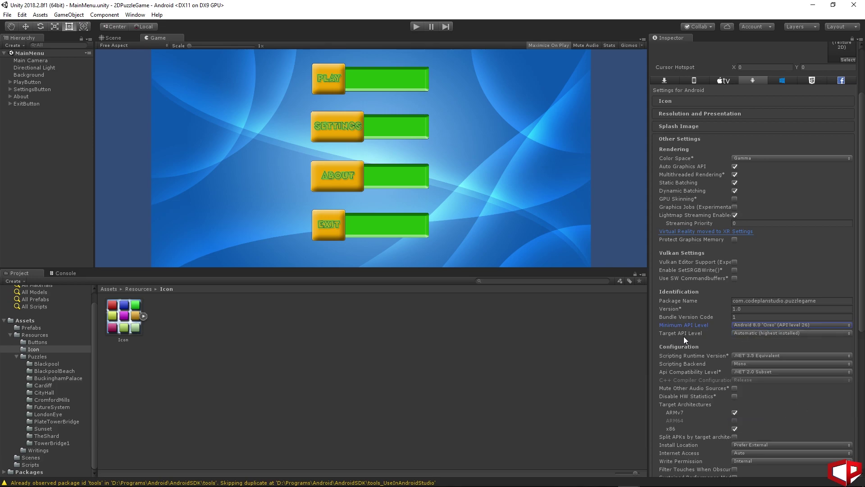
left_click(751, 334)
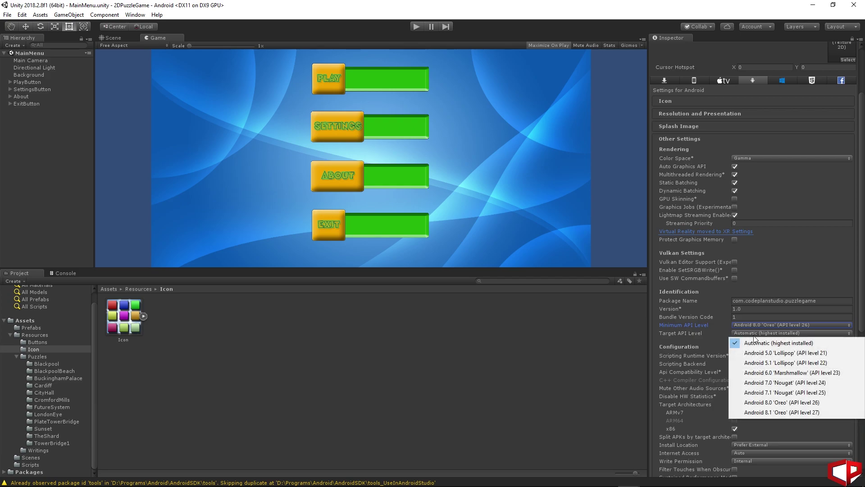
left_click(789, 345)
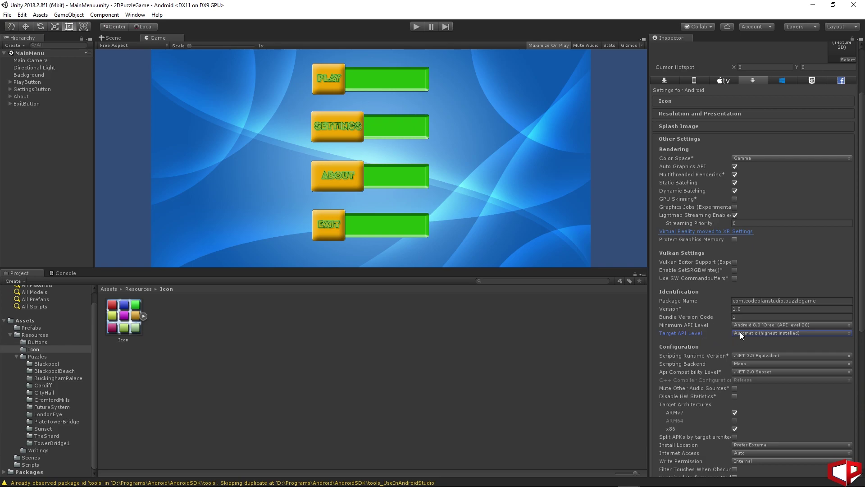
Step: Create a new keystore named PuzzleGameKeystore in the 2DPuzzleGame project folder through the Android publishing settings
scroll(666, 312, "down", 5)
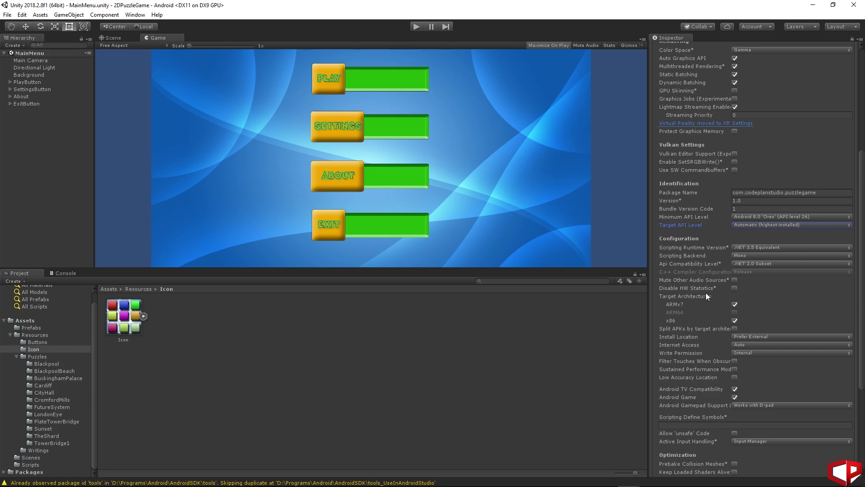
scroll(698, 311, "down", 2)
scroll(762, 340, "down", 8)
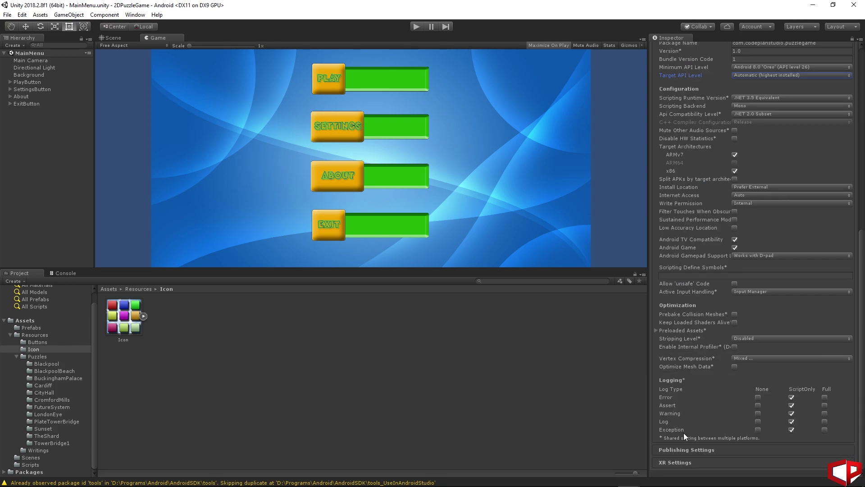
left_click(685, 450)
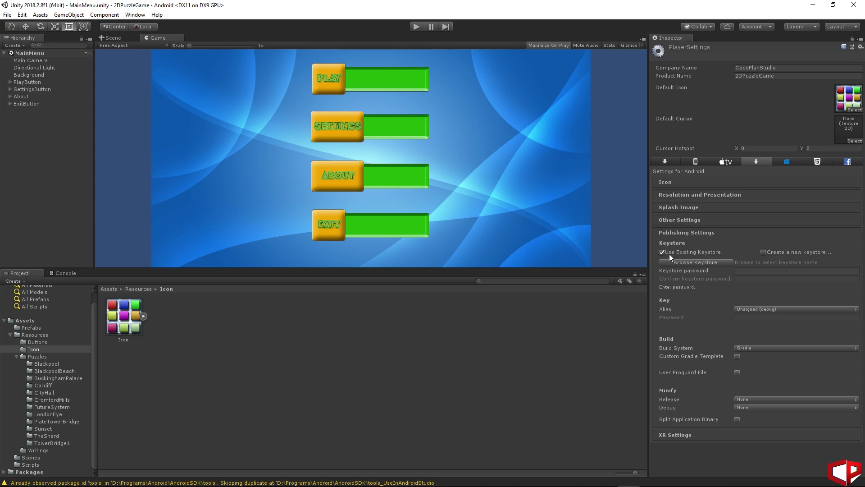
left_click(764, 253)
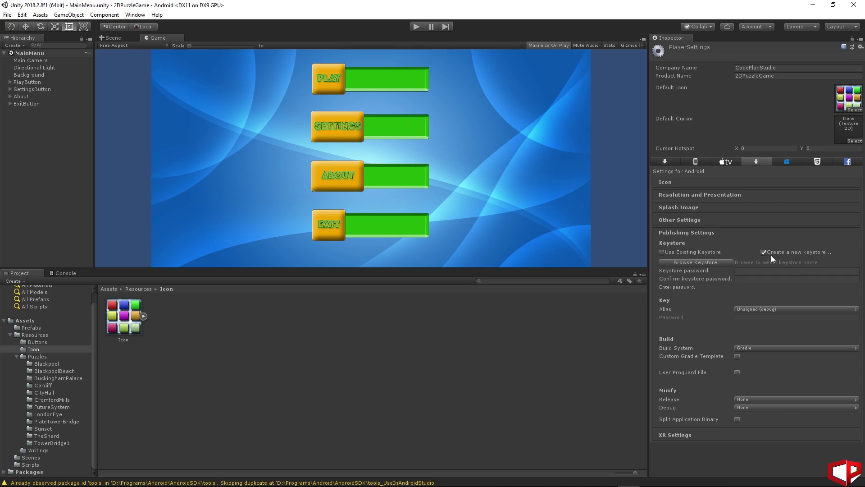
left_click(690, 263)
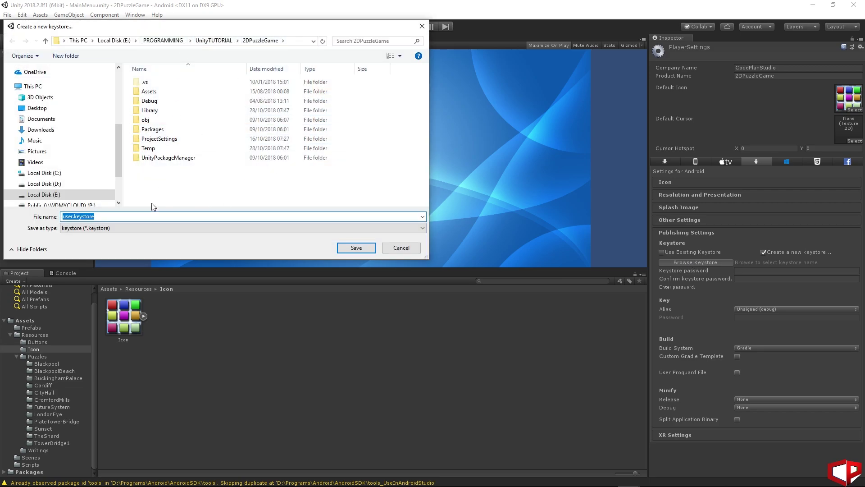
left_click(122, 218)
left_click(357, 251)
type("PuzzleGameKeystore")
key("Return")
Step: Enter and confirm the keystore password for the new keystore
left_click(747, 270)
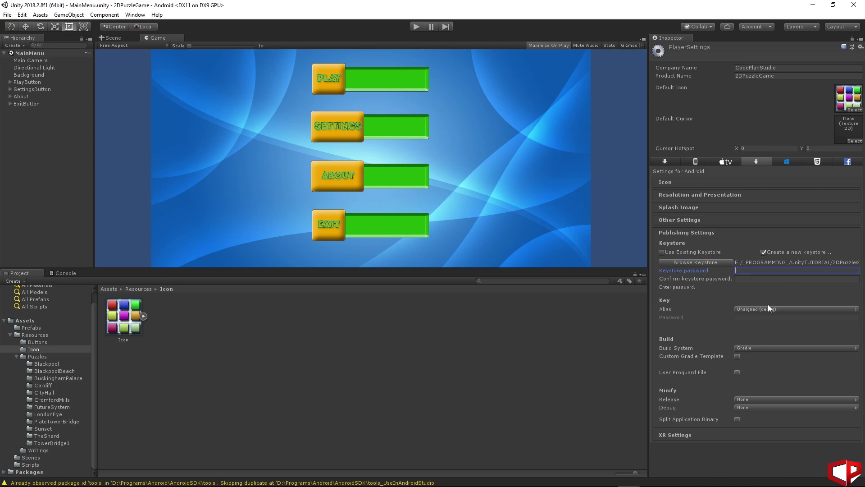
type("**********")
key("Tab")
type("**********")
Step: Start a new signing key with the alias puzzlegame, and enter and confirm the key password
left_click(763, 309)
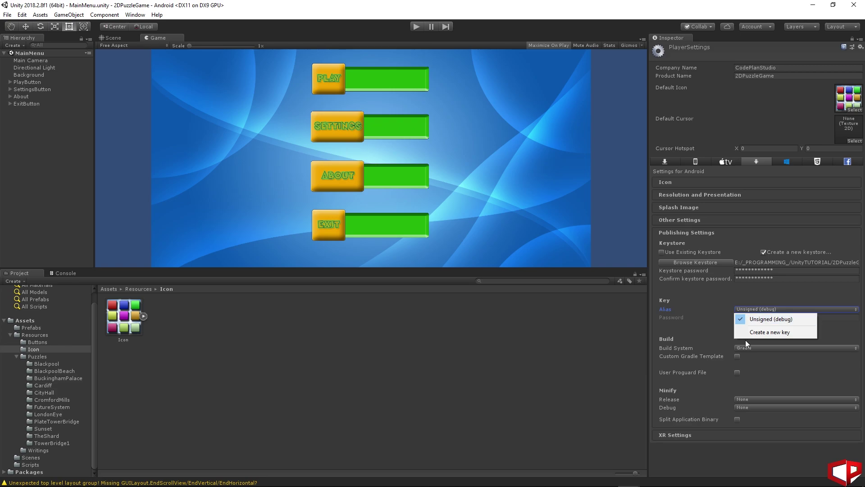
left_click(772, 334)
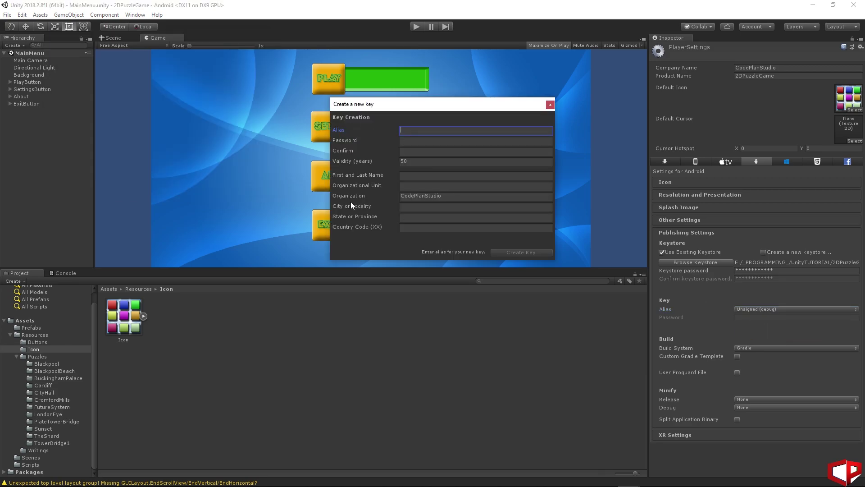
type("PuzzleGame")
key("Tab")
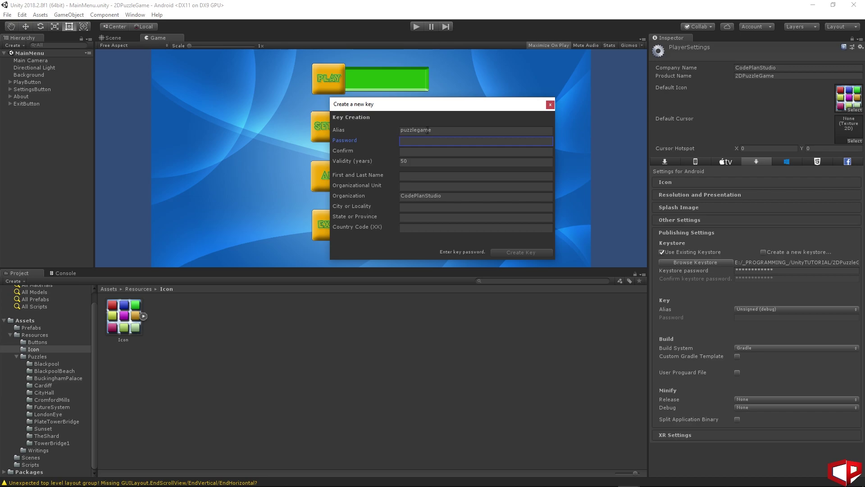
type("************")
left_click(417, 151)
type("**********")
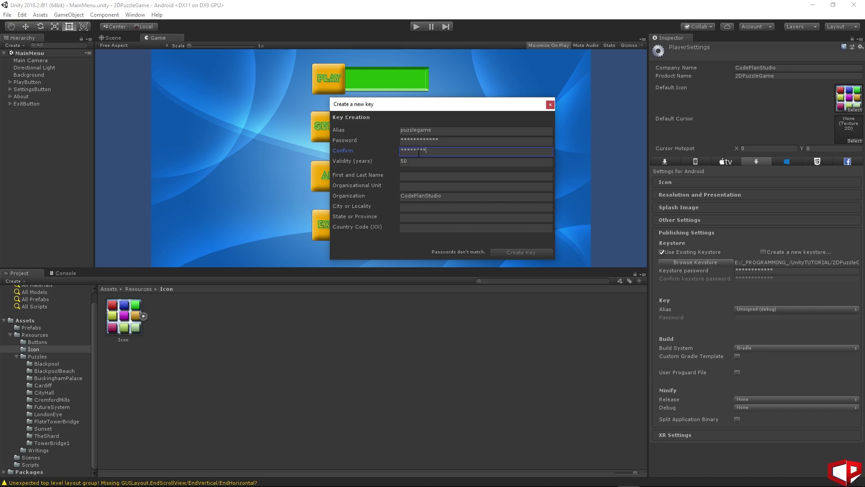
type("**")
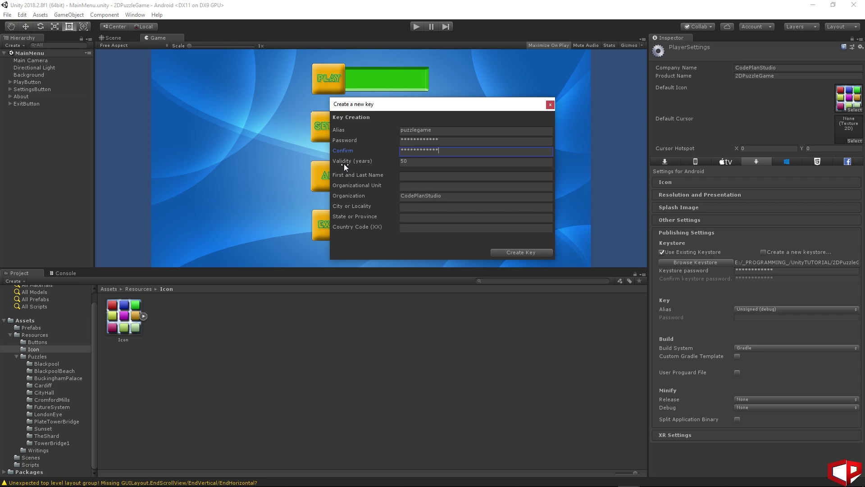
Step: Enter the key owner's first name, keep the 50-year validity and CodePlanStudio organization, and create the key
left_click(418, 162)
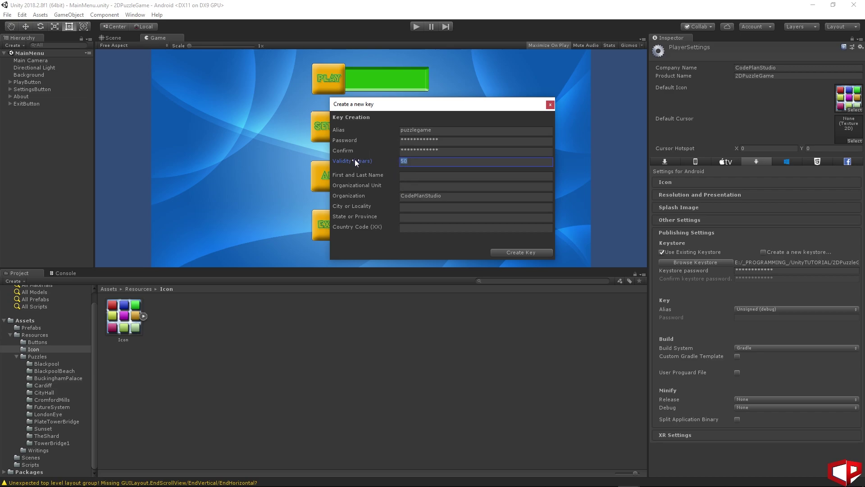
left_click(410, 162)
left_click(356, 178)
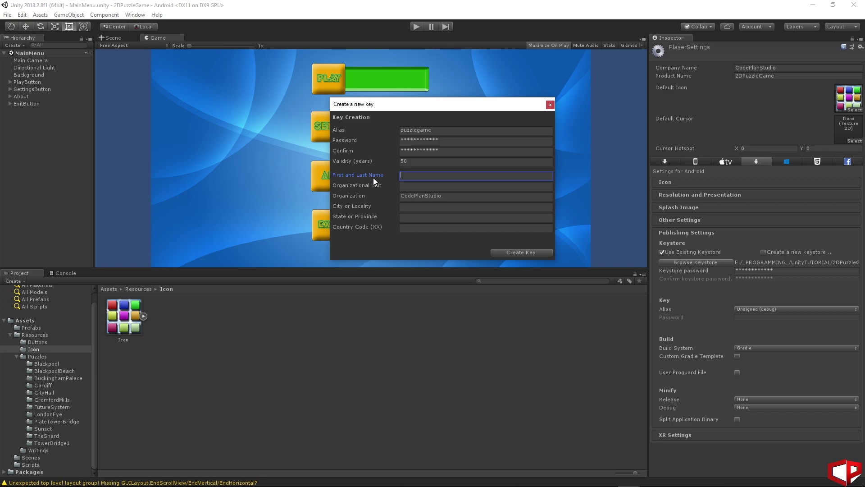
left_click(354, 186)
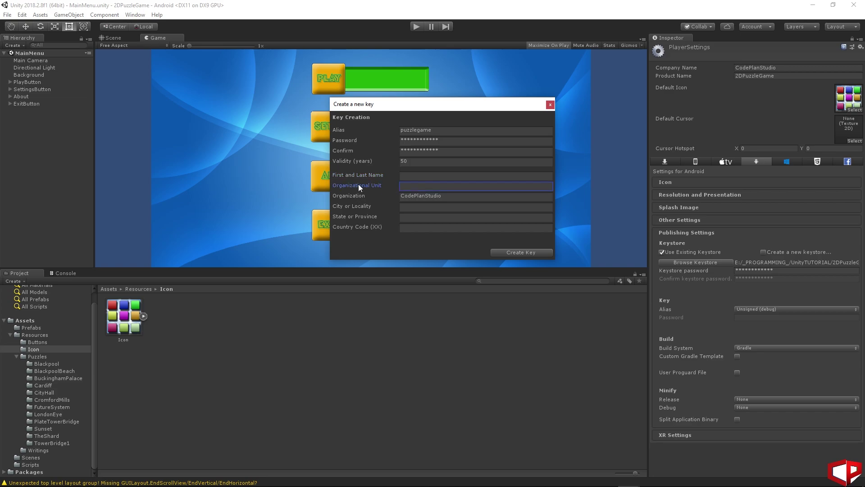
left_click(404, 177)
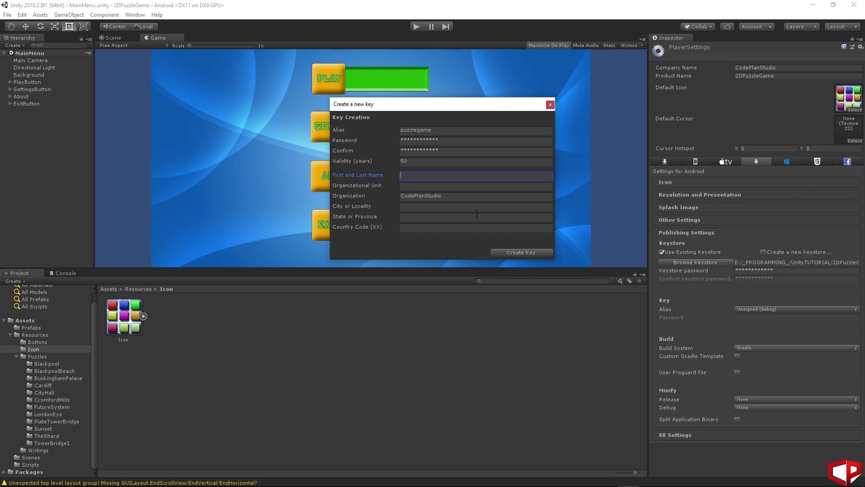
type("Rafal")
left_click(359, 198)
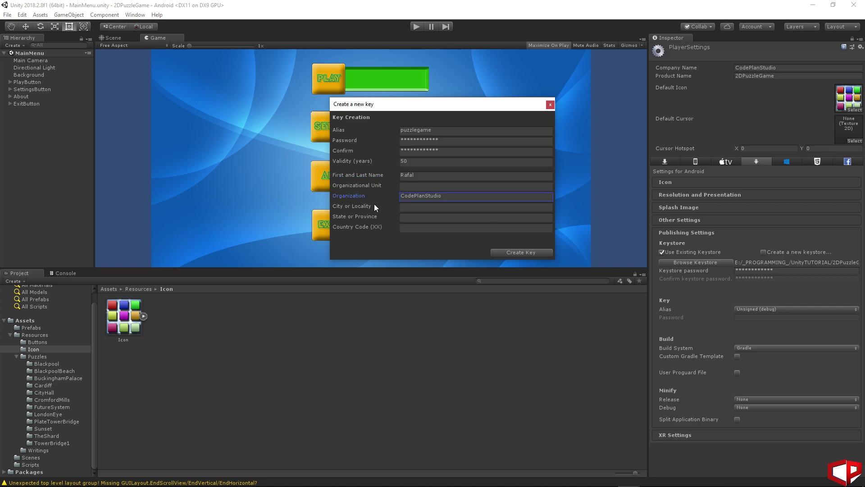
left_click(354, 208)
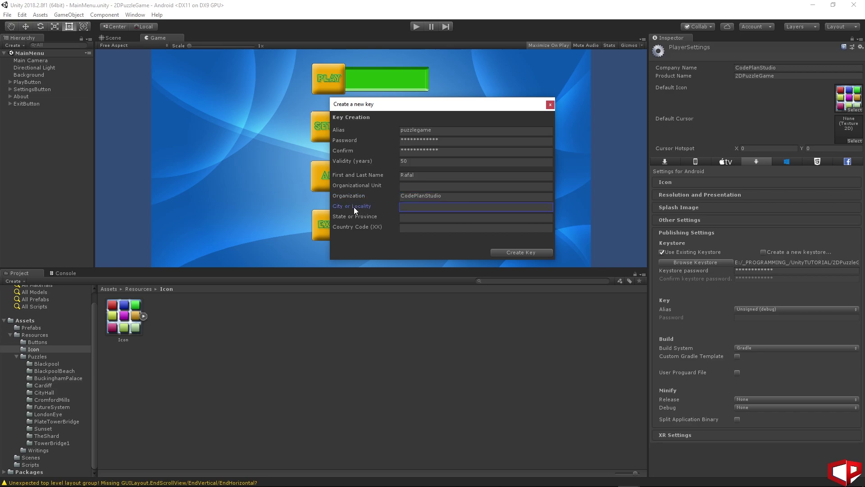
left_click(402, 216)
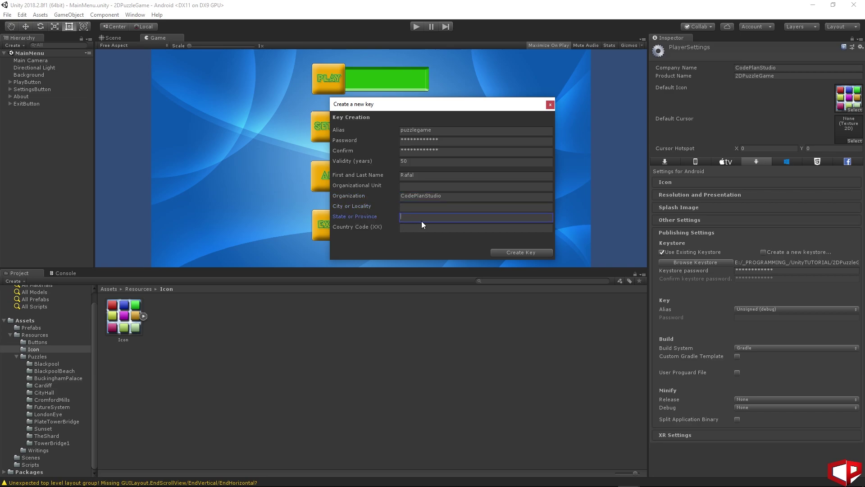
left_click(422, 226)
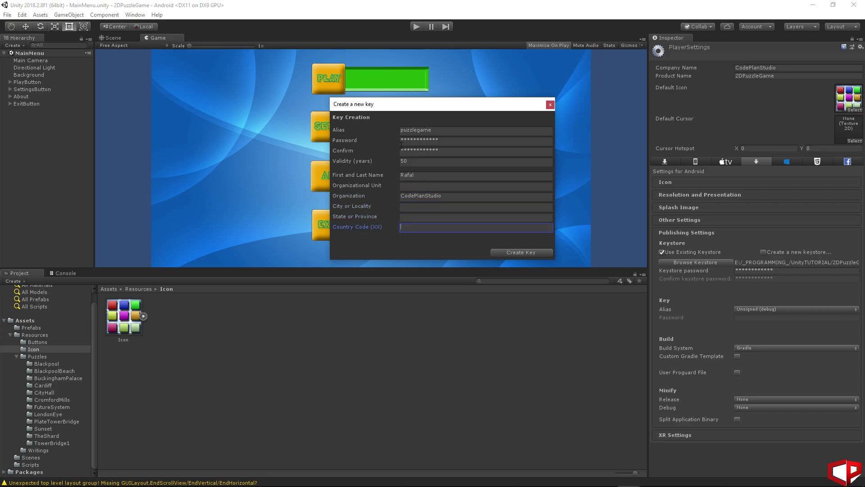
left_click(501, 253)
Step: Set the signing key alias to puzzlegame and enter the key password
left_click(746, 309)
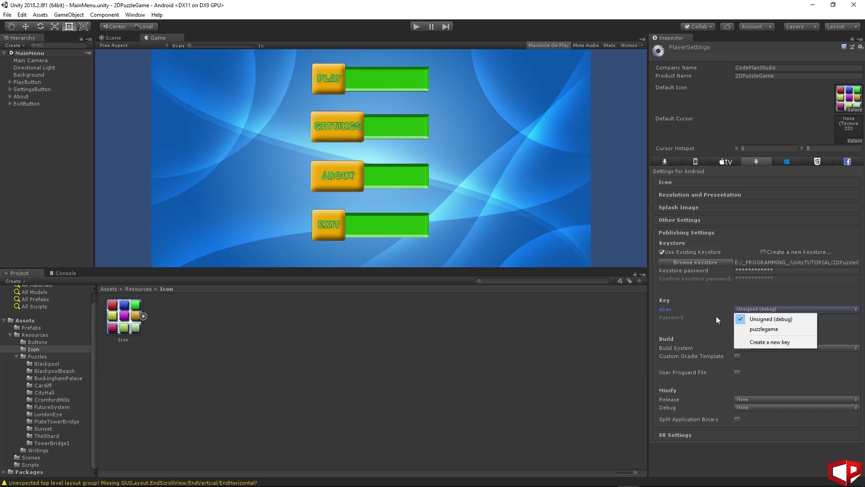
left_click(739, 307)
left_click(745, 309)
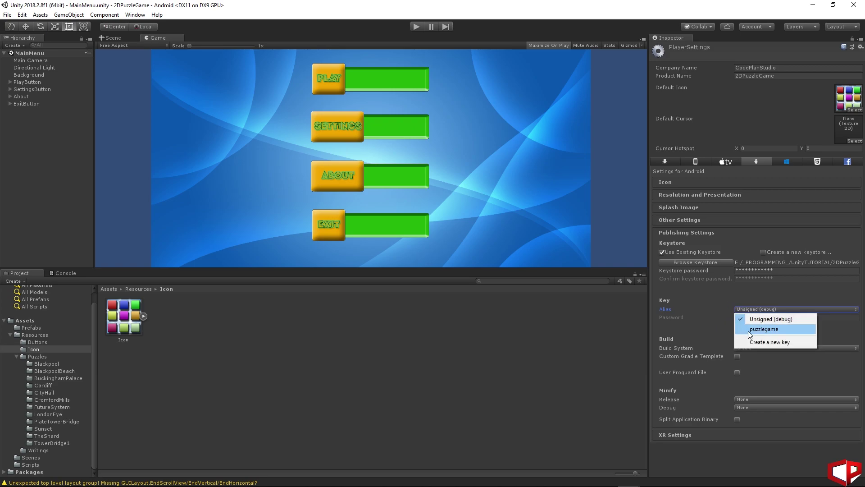
left_click(765, 329)
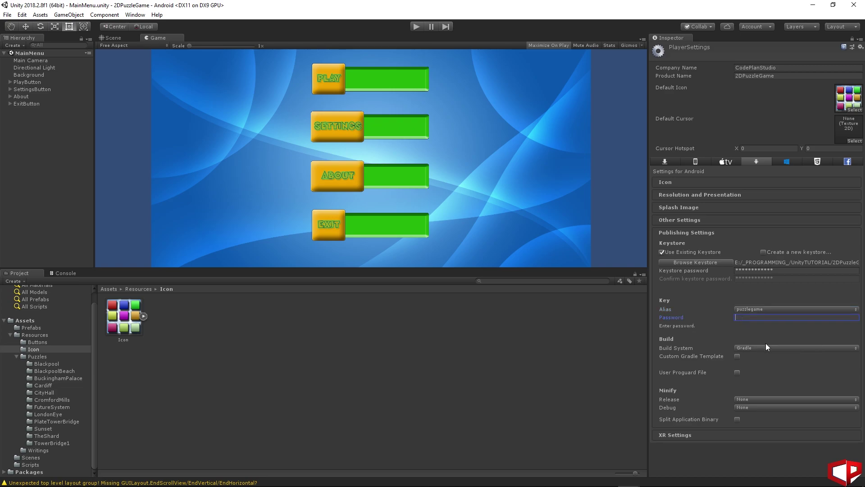
key("ctrl+v")
key("Tab")
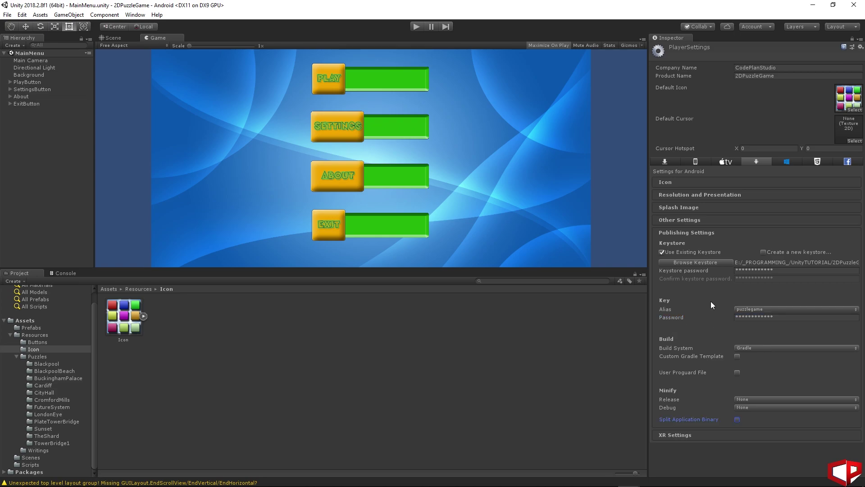
left_click(725, 161)
left_click(757, 162)
Step: Build the Android APK into the 2DPuzzleGame project folder with the file name PuzzleGame_Release
left_click(8, 15)
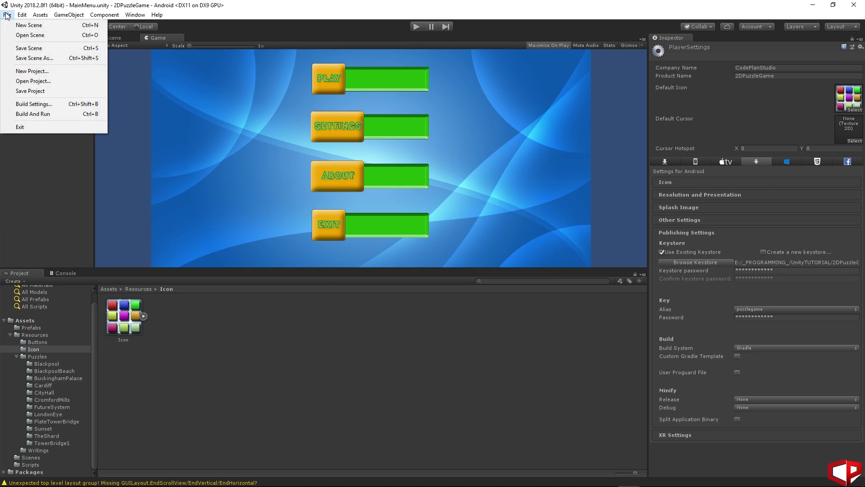
left_click(52, 107)
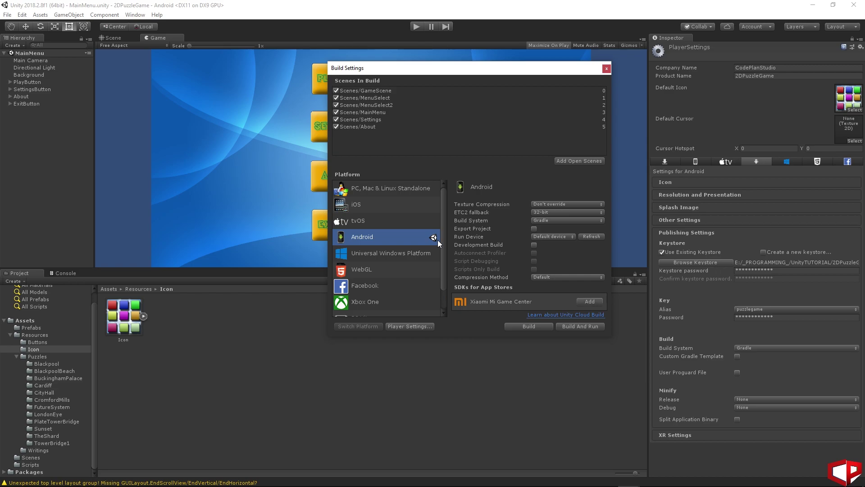
left_click(529, 326)
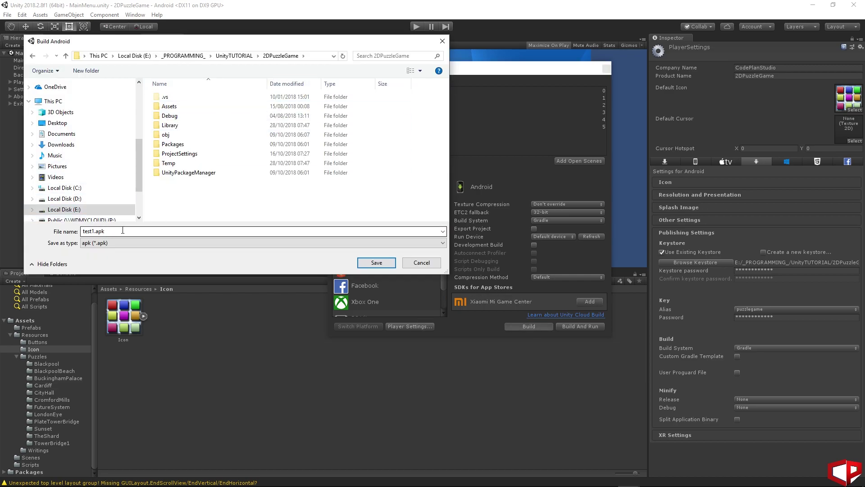
double_click(122, 232)
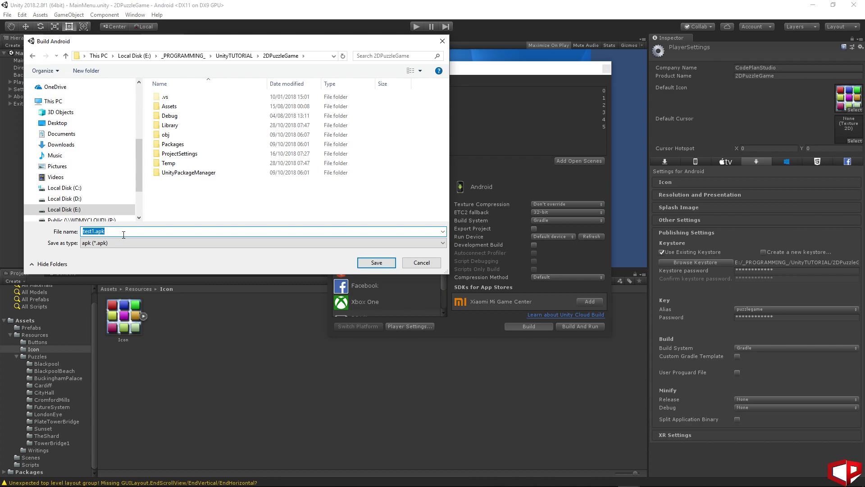
type("G")
key("BackSpace")
type("PuzzleGame_Release")
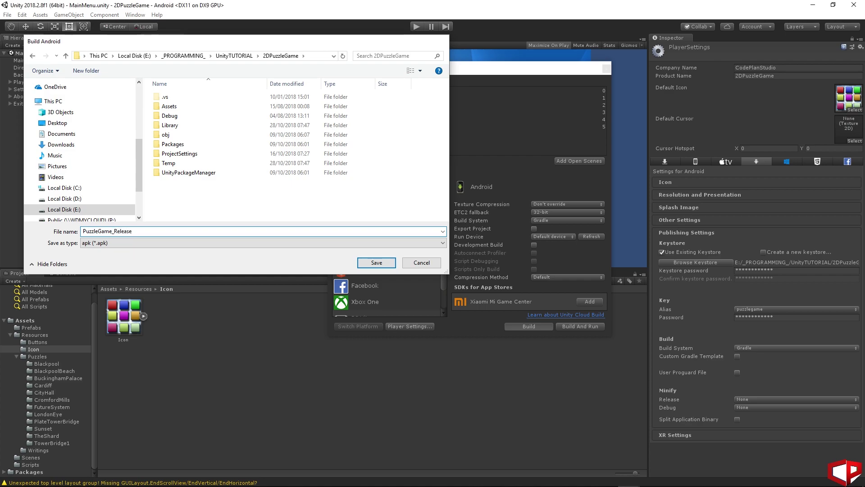
key("Return")
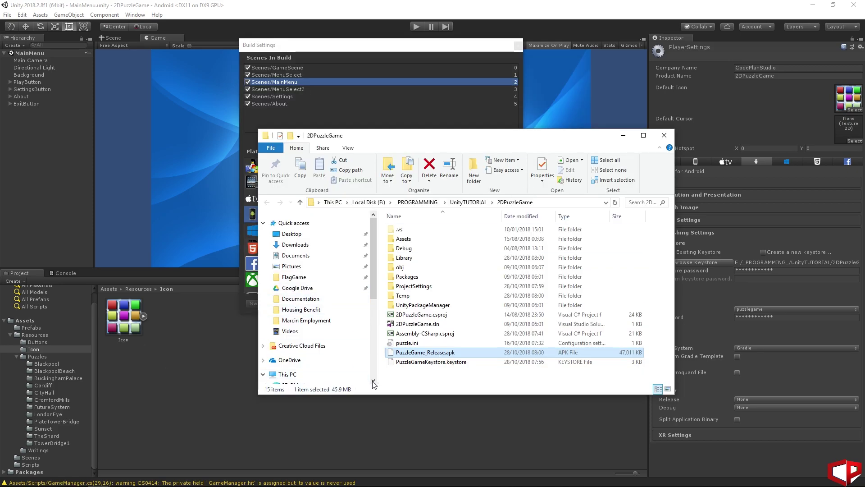
Step: Check the file properties and size details of PuzzleGame_Release.apk, and close the project folder and build settings windows
left_click(396, 377)
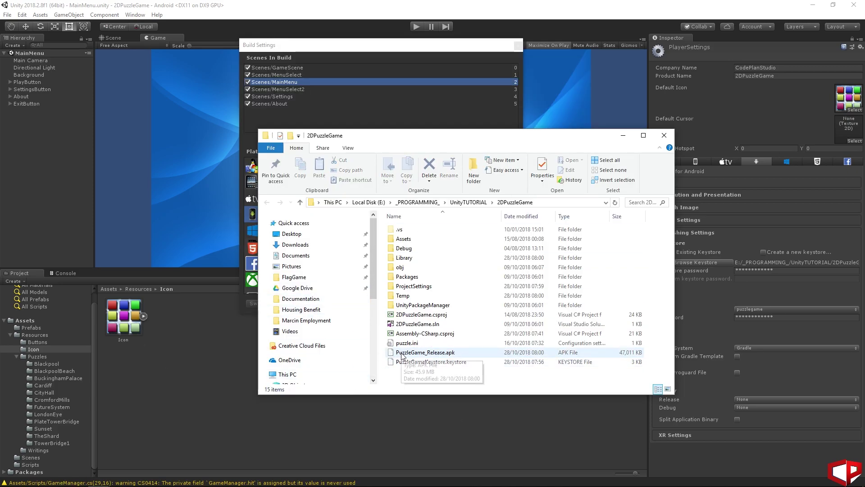
left_click(432, 354)
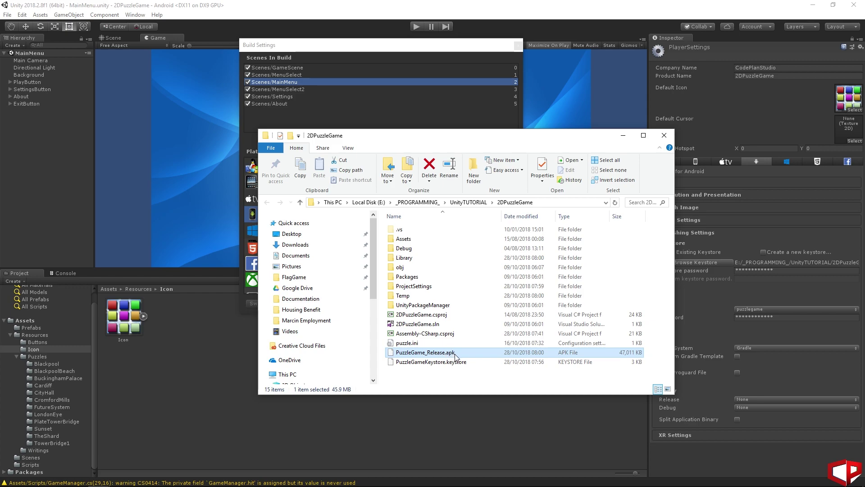
right_click(444, 354)
left_click(469, 344)
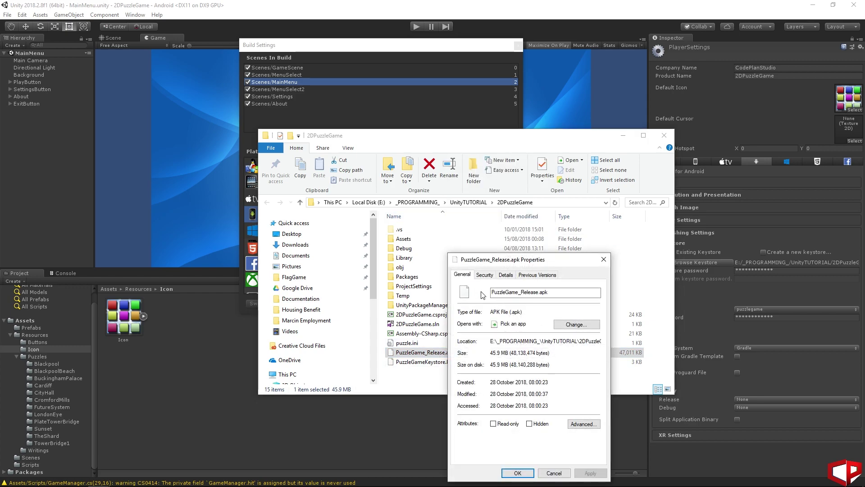
left_click(501, 275)
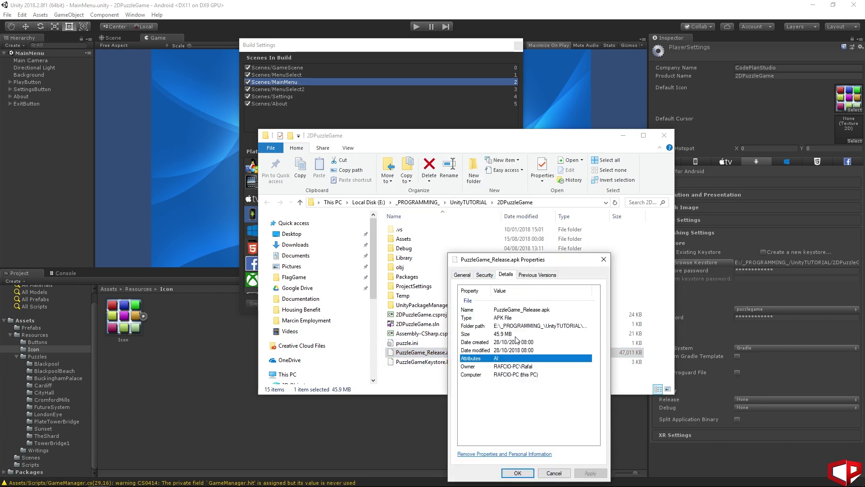
left_click_drag(548, 264, 523, 157)
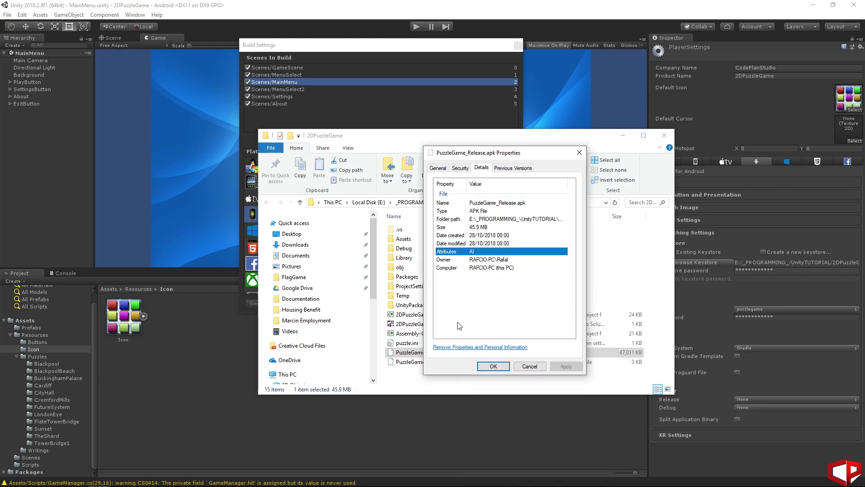
left_click(495, 370)
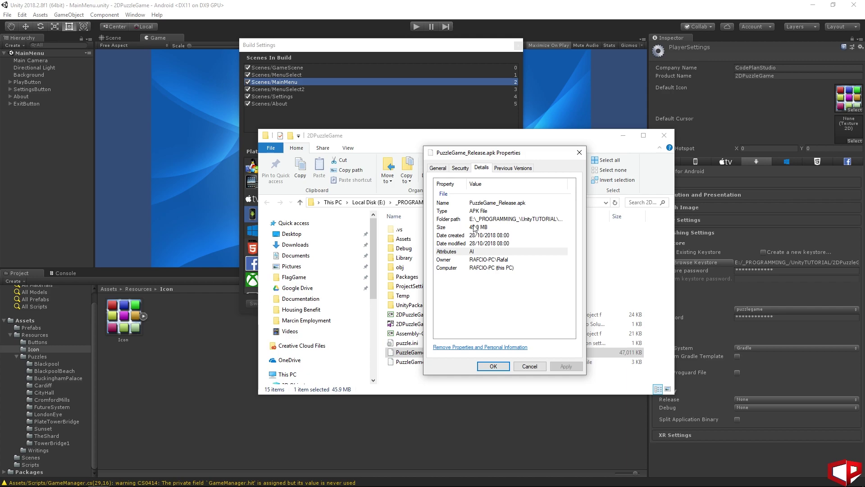
left_click(494, 366)
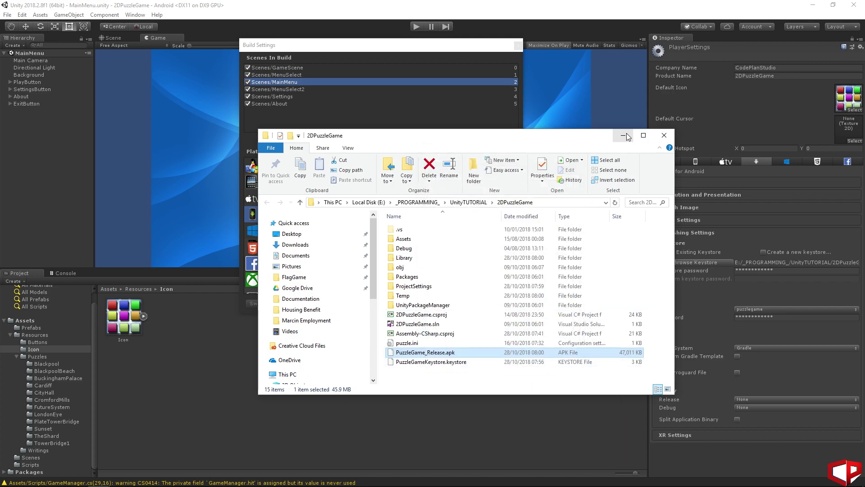
left_click(664, 135)
left_click(517, 46)
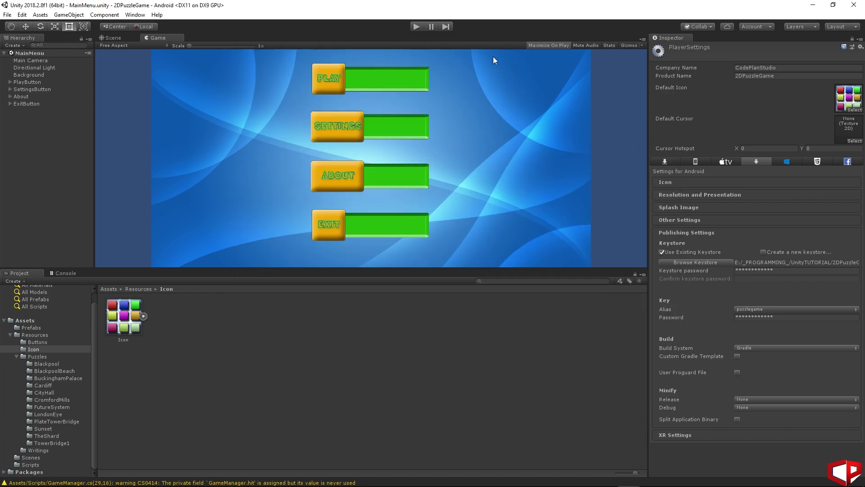
Step: Open the Package Manager and review the Ads, Analytics Library, In App Purchasing and Package Manager UI packages
left_click(135, 15)
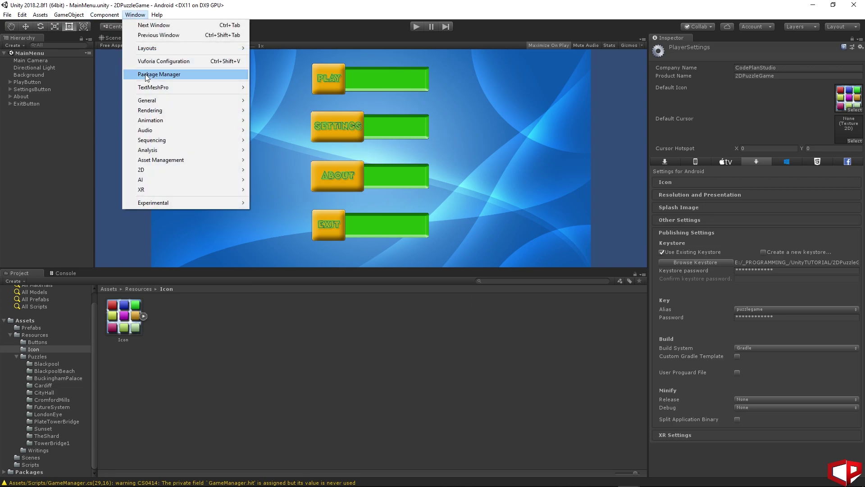
left_click(159, 75)
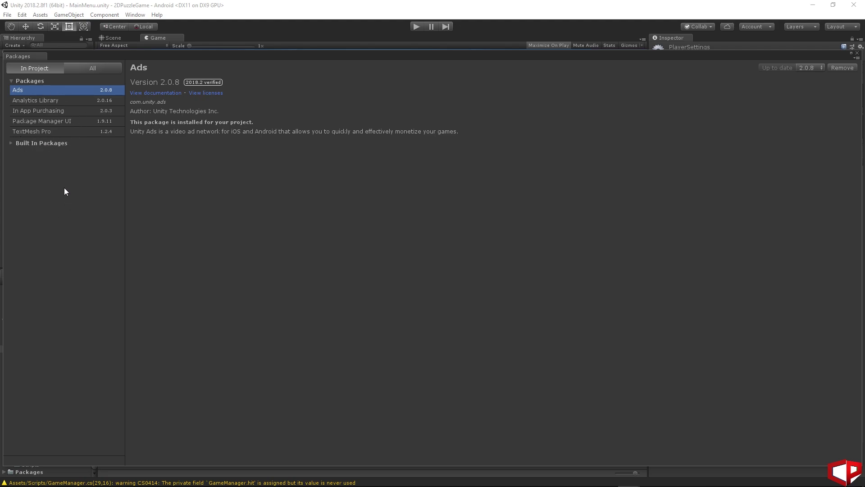
left_click(26, 98)
left_click(17, 92)
left_click(35, 102)
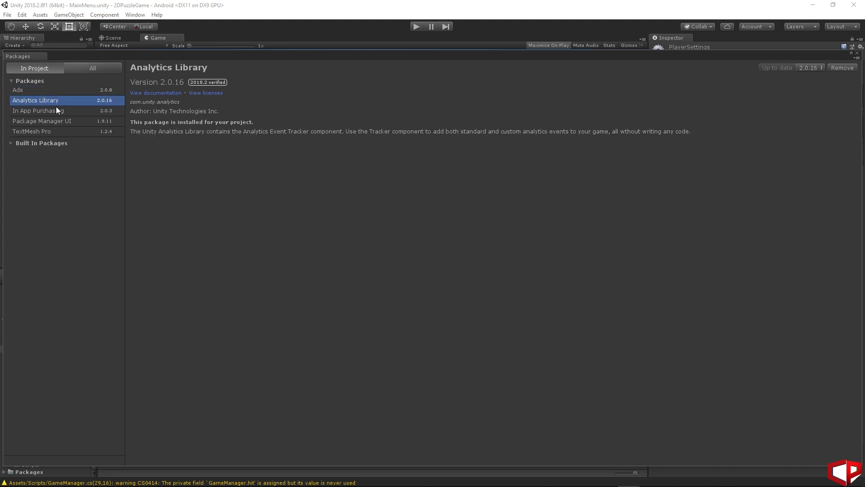
left_click(32, 113)
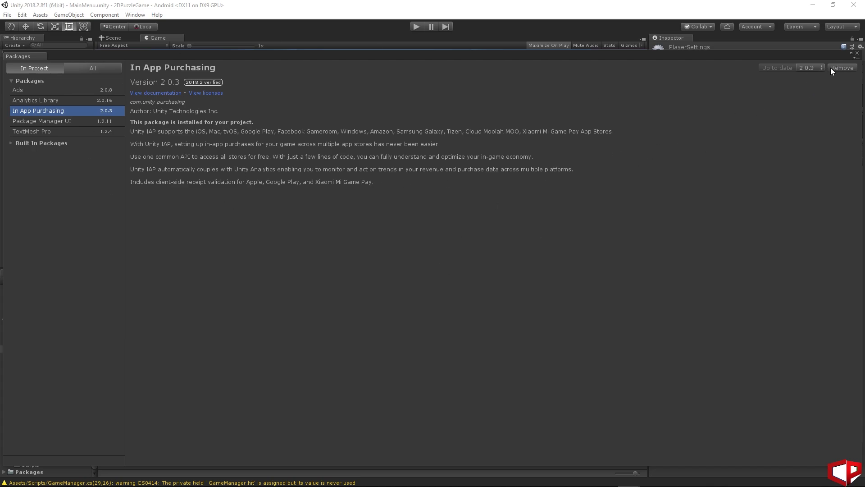
left_click(53, 120)
Step: Expand the built-in packages, inspect the Director and Video modules, and close the Package Manager
left_click(12, 143)
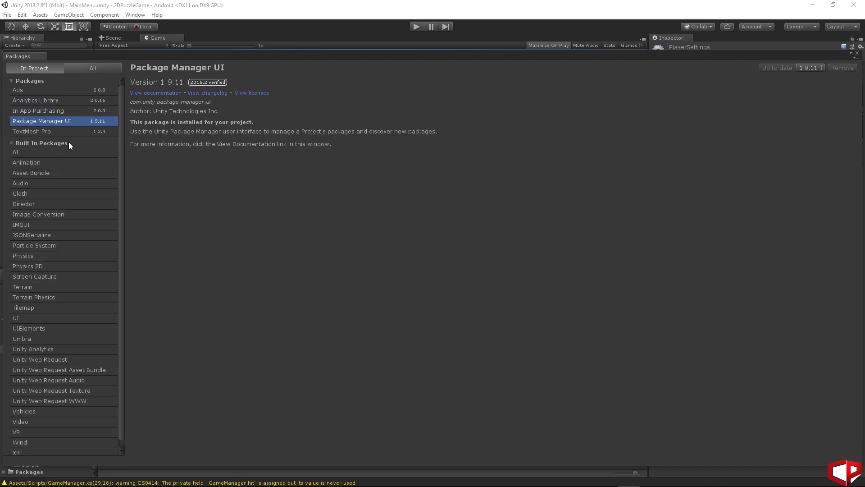
scroll(61, 329, "down", 1)
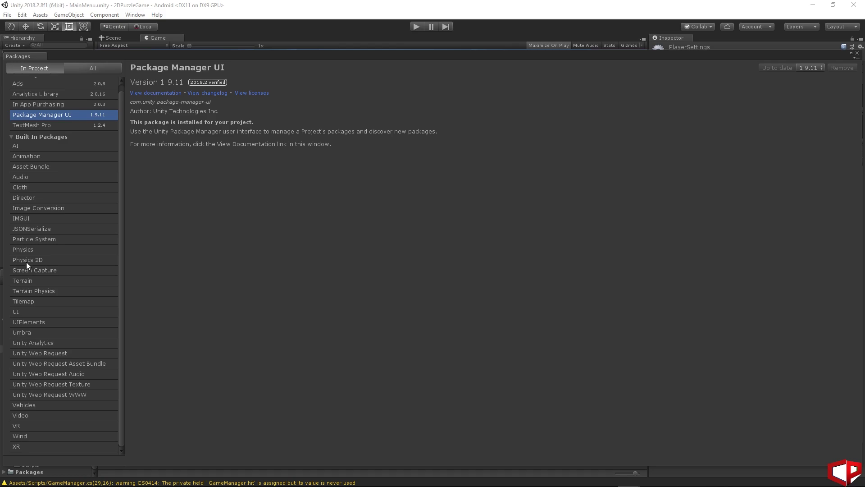
left_click(23, 197)
left_click(26, 417)
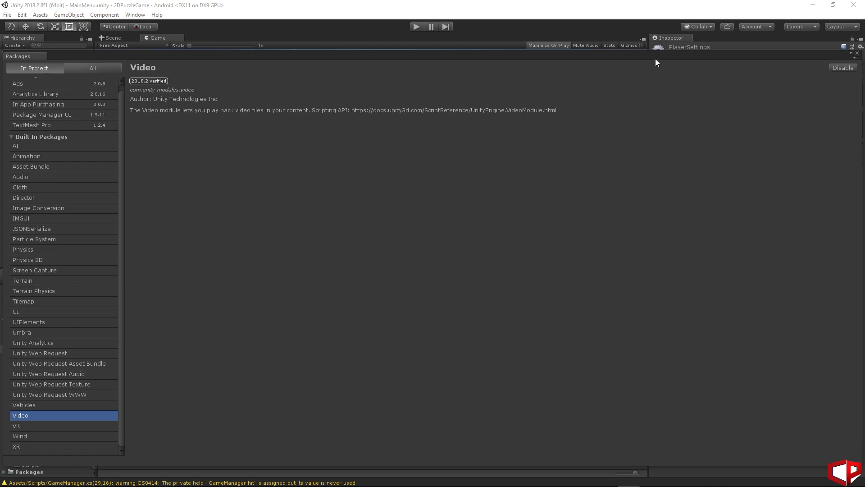
left_click(858, 53)
Step: Switch to the Edge browser, search for "google play developer console", and launch the Play Console from the Android Developers page
right_click(470, 376)
left_click(341, 345)
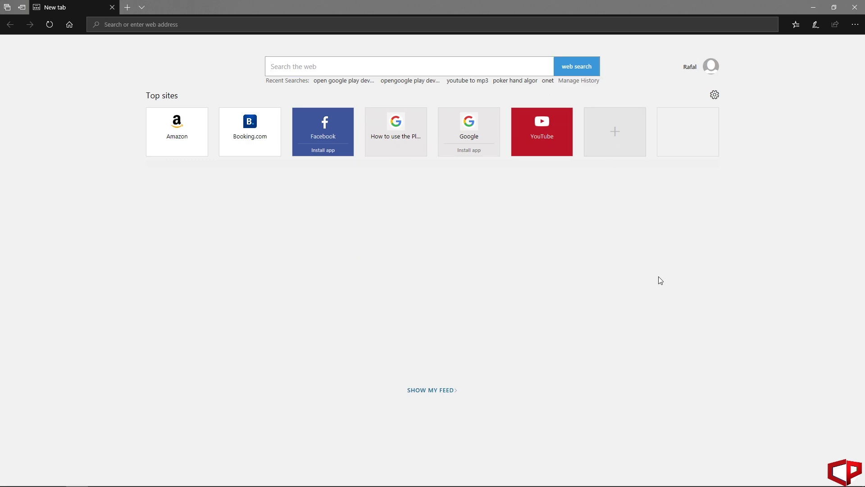
type("google play developer console")
key("Return")
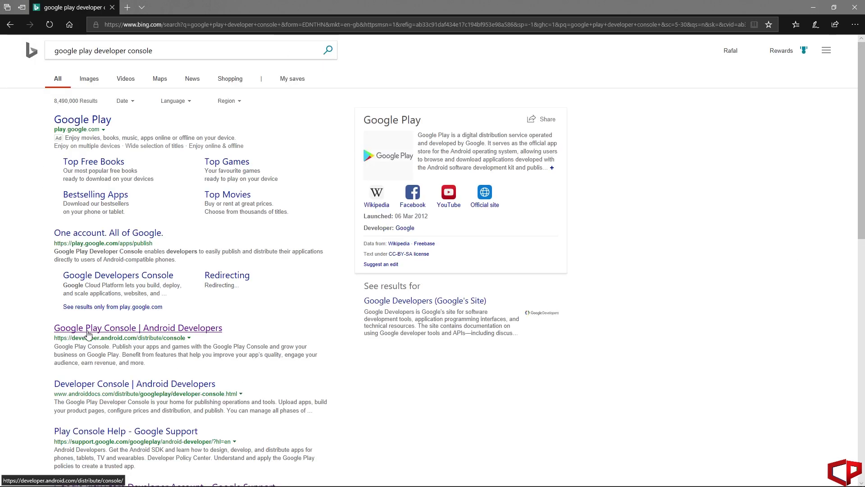
left_click(170, 332)
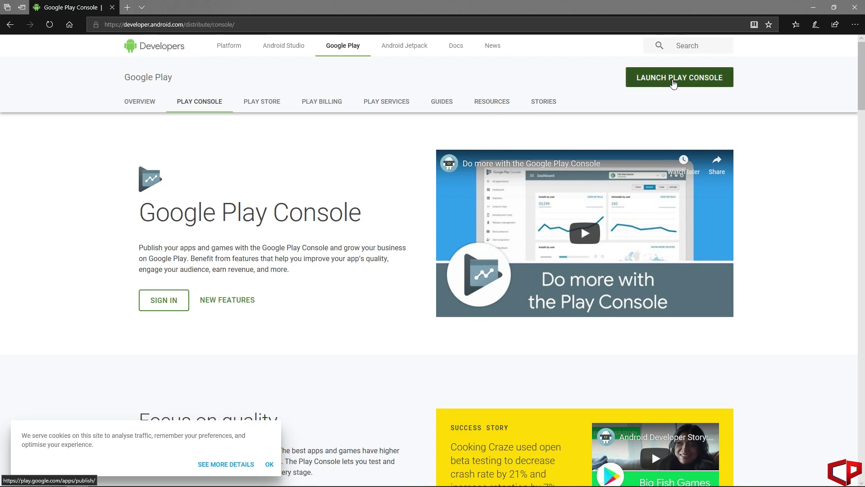
left_click(673, 84)
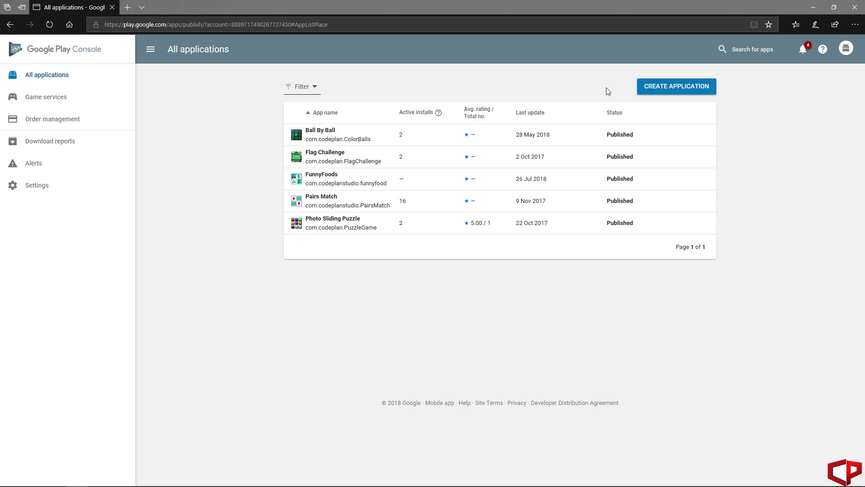
Step: Create a new application titled PuzzleGameTest with English (United Kingdom) as its default language
left_click(664, 93)
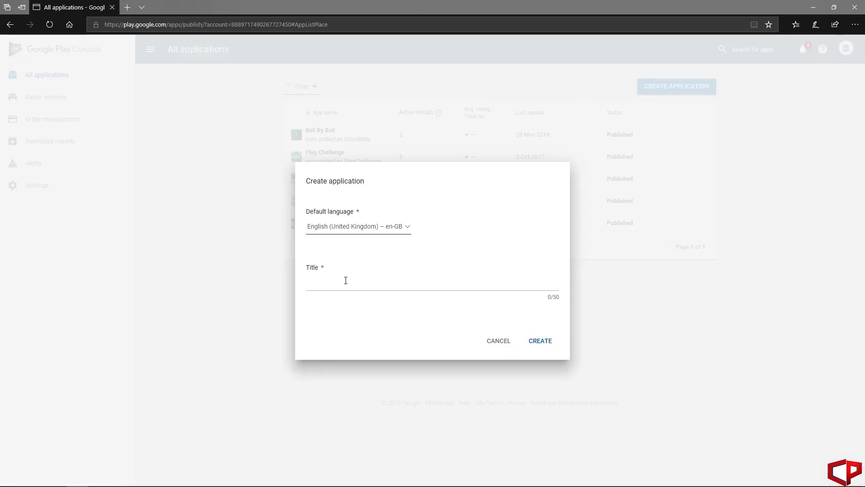
left_click(387, 230)
left_click(400, 228)
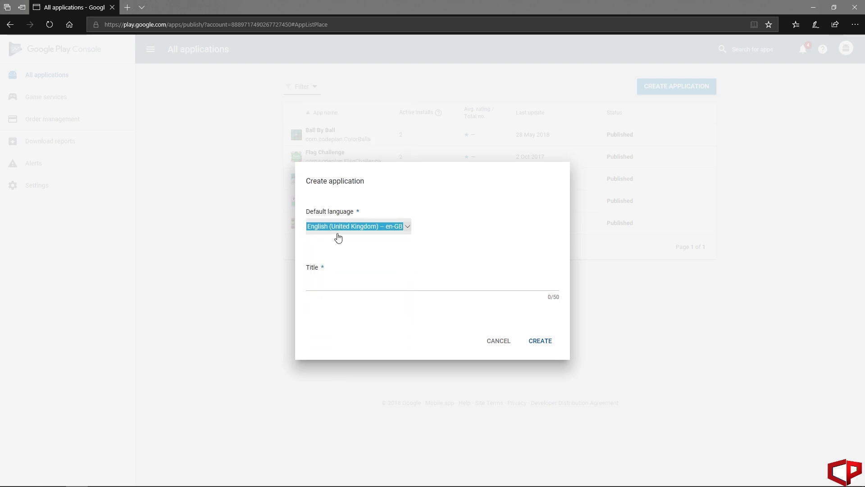
left_click(338, 284)
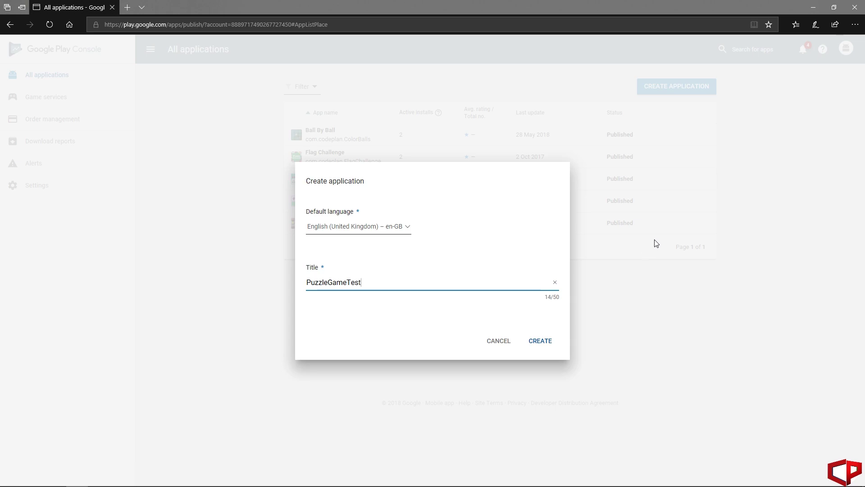
left_click(539, 342)
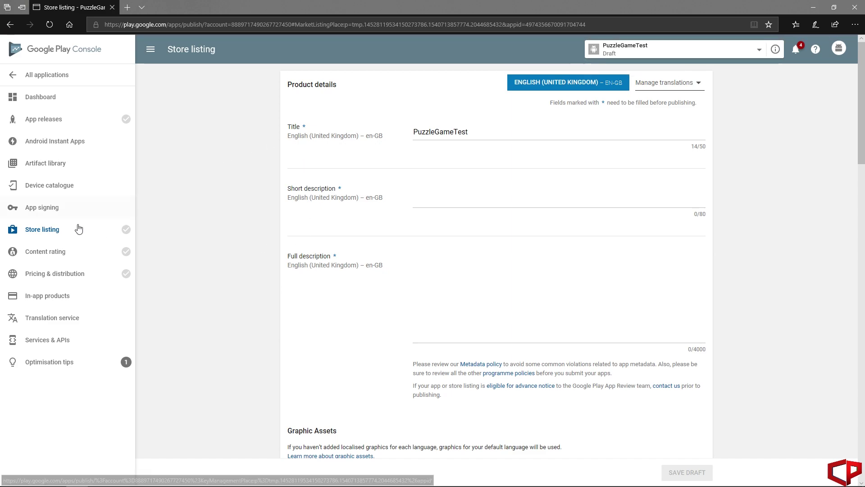
Step: Enter the short description "This is a puzzle game." and the full description "2D sliding puzzle game. Have a fun."
mouse_move(125, 122)
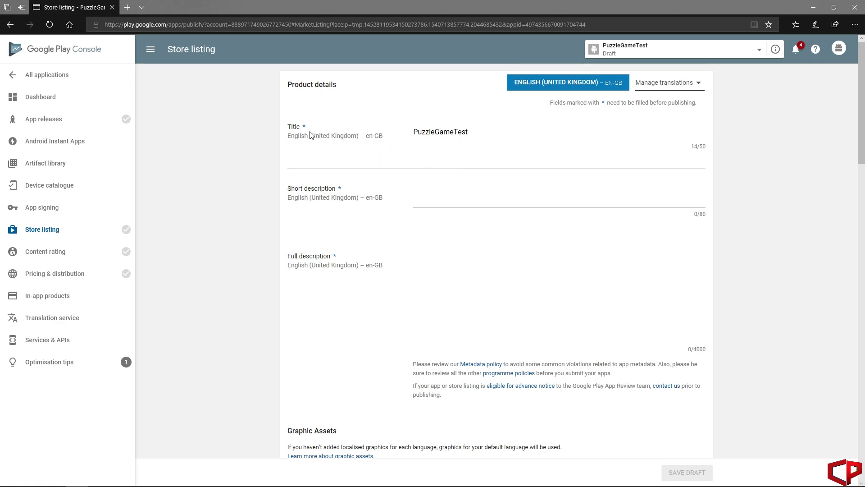
left_click_drag(482, 129, 408, 136)
left_click(431, 200)
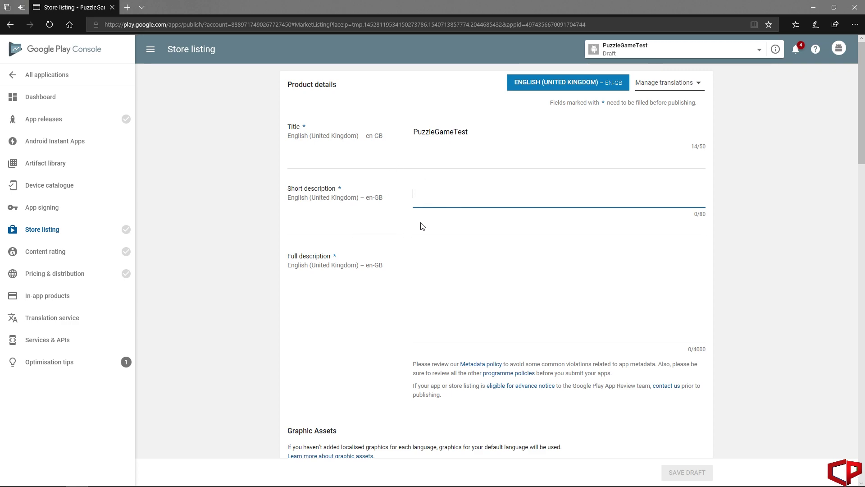
left_click(449, 292)
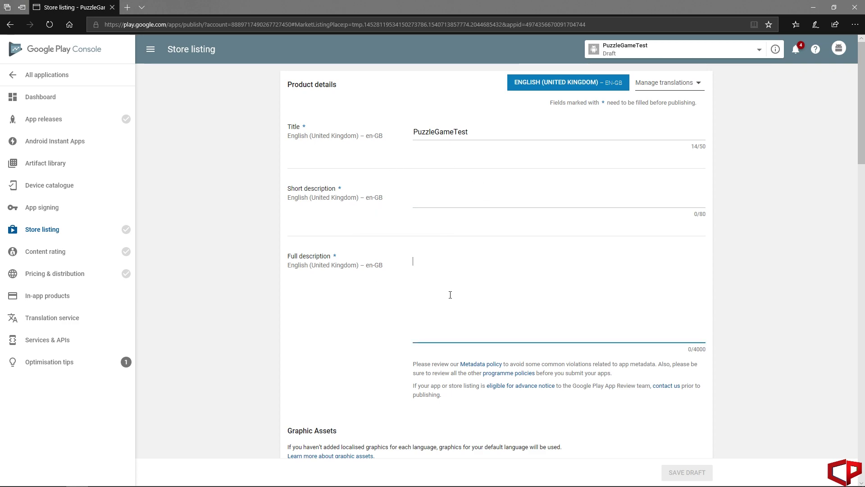
scroll(556, 316, "down", 2)
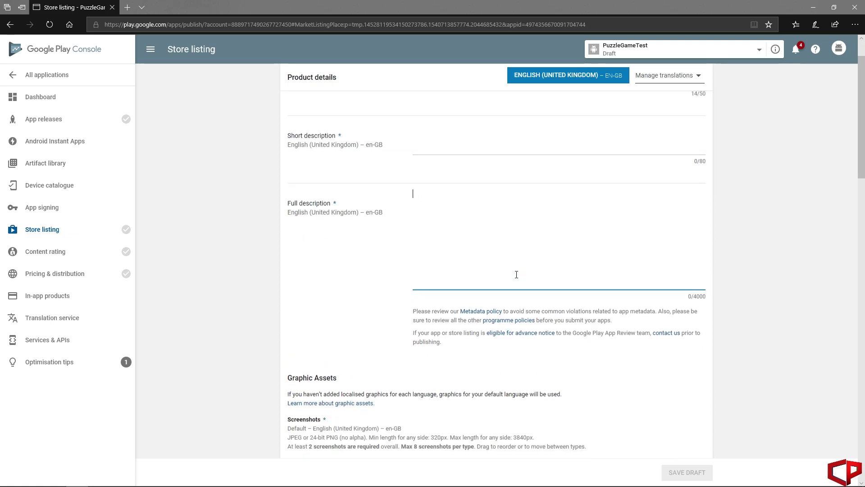
scroll(436, 303, "up", 2)
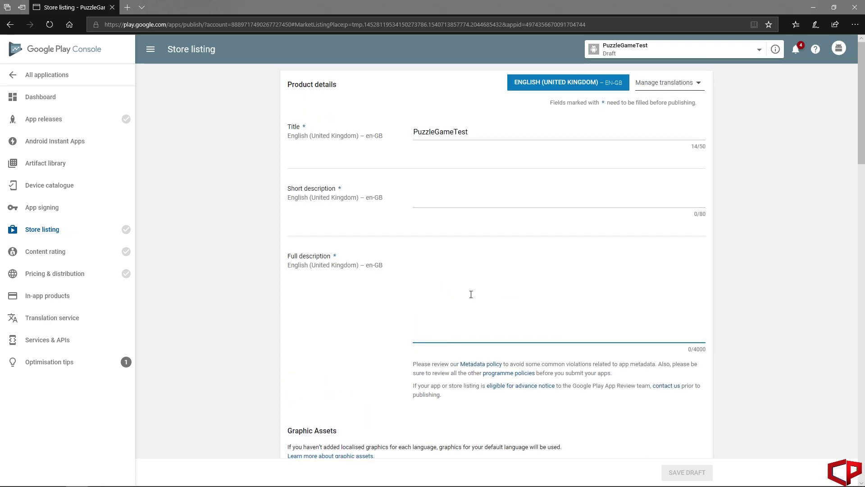
left_click(448, 201)
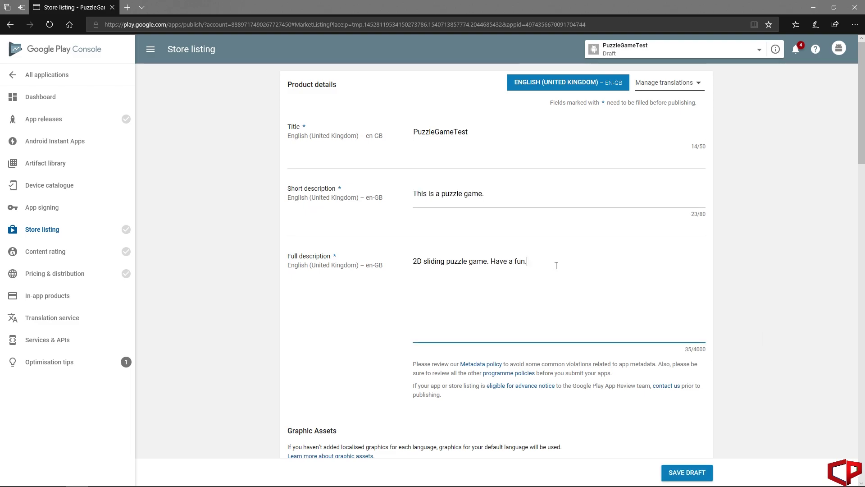
left_click_drag(555, 266, 404, 255)
left_click(469, 261)
Step: Review the store listing's graphic asset requirements, including phone screenshots and the hi-res icon's dimensions
scroll(535, 327, "down", 3)
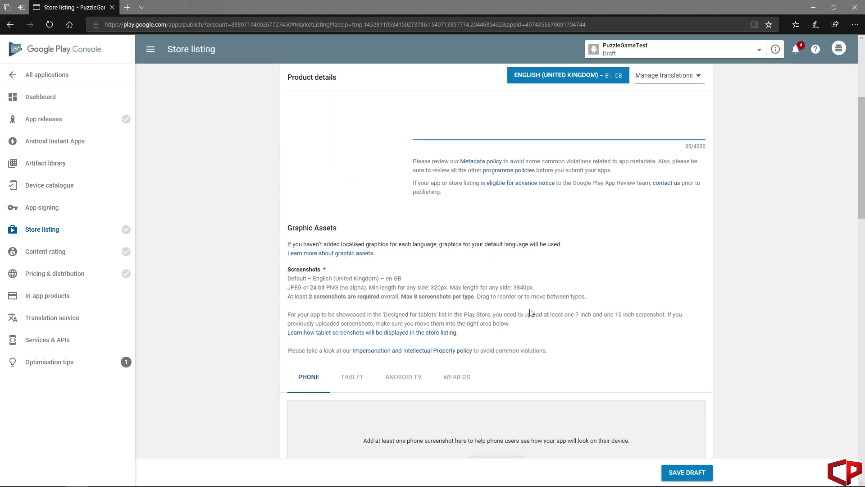
scroll(513, 256, "up", 3)
scroll(475, 312, "down", 5)
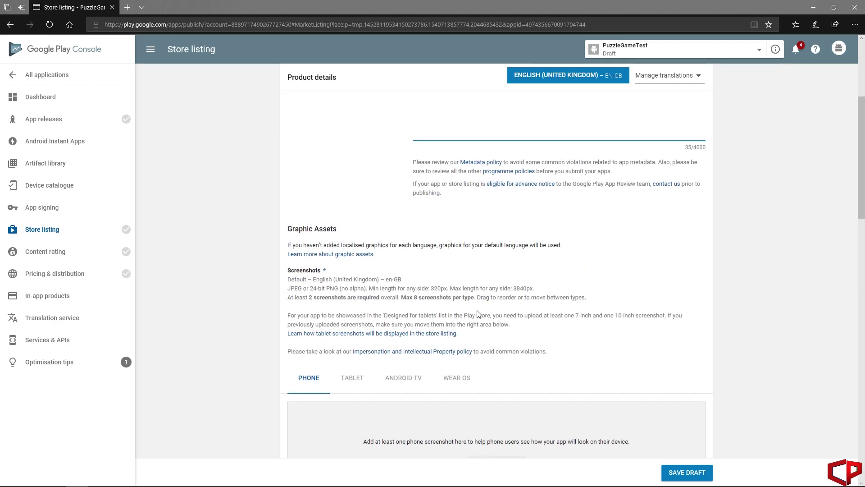
scroll(488, 302, "down", 2)
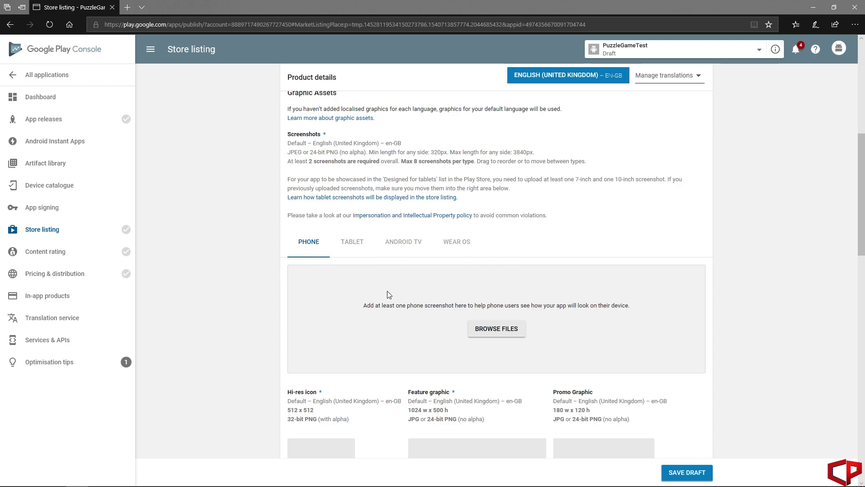
scroll(387, 291, "down", 3)
scroll(359, 186, "up", 3)
scroll(480, 216, "down", 4)
scroll(467, 248, "up", 9)
scroll(412, 257, "down", 7)
scroll(424, 242, "up", 1)
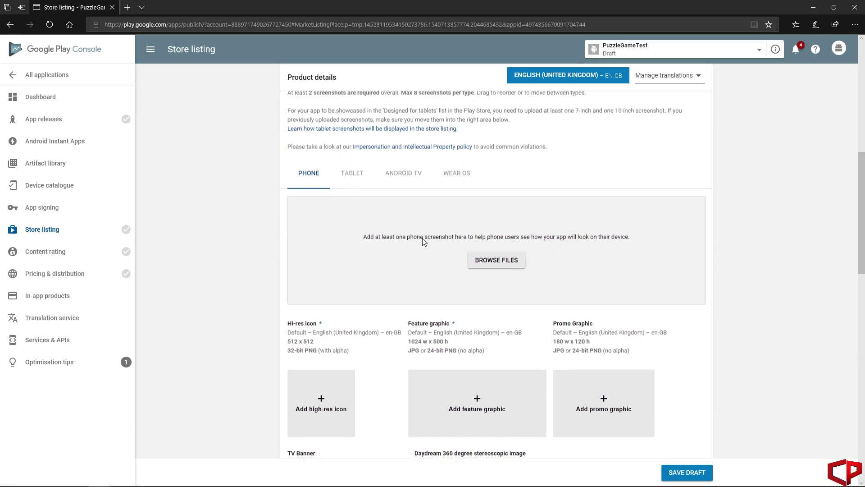
scroll(419, 273, "down", 2)
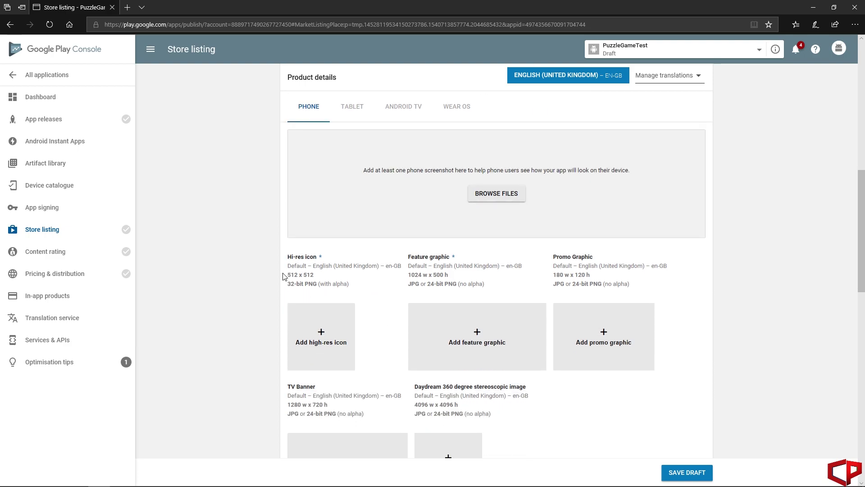
left_click_drag(287, 275, 318, 277)
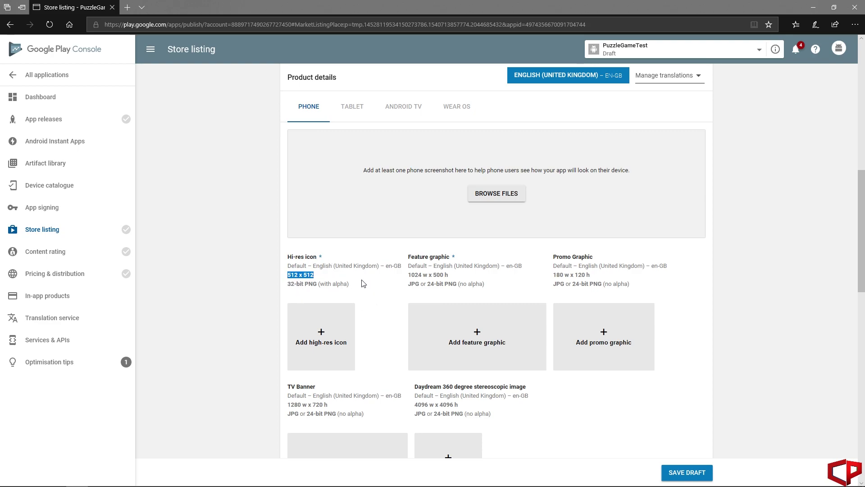
left_click(292, 293)
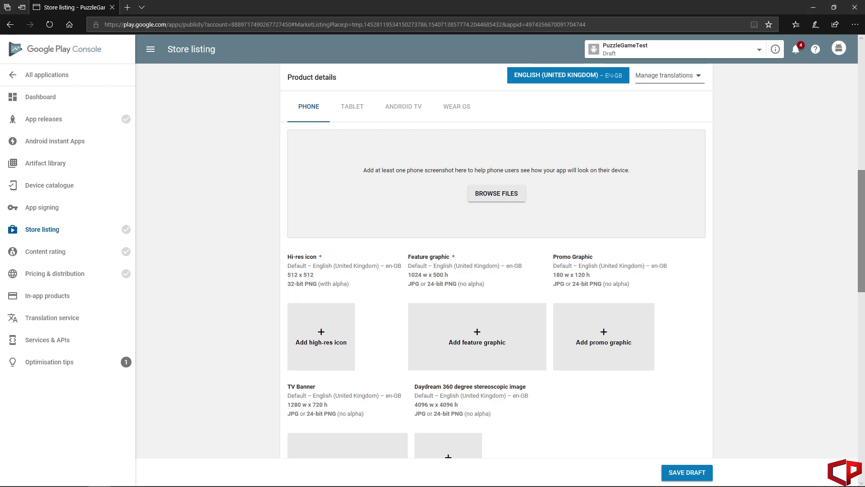
Step: Upload pic1.png through pic5.png from the Zrzuty Ekranu folder as the phone screenshots
left_click(497, 193)
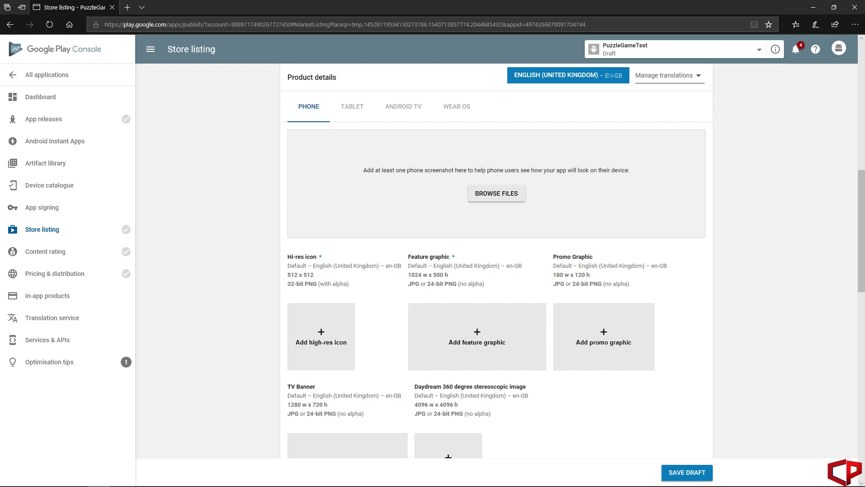
left_click(296, 102)
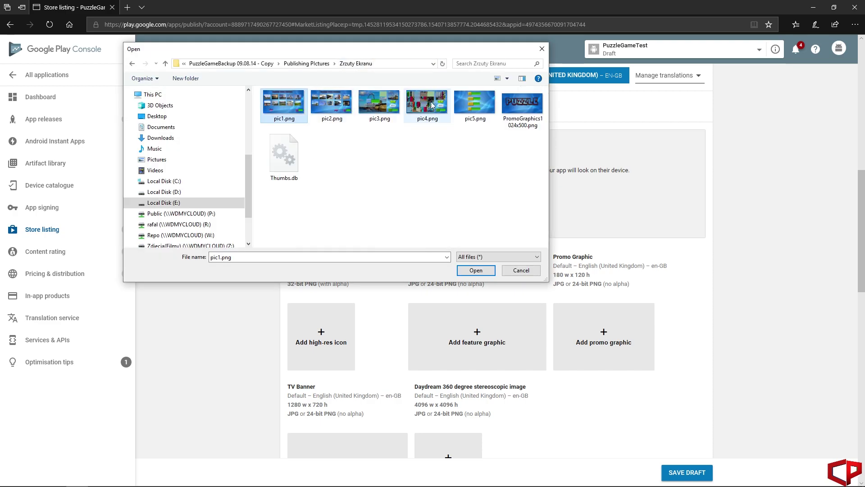
left_click(474, 104, "shift")
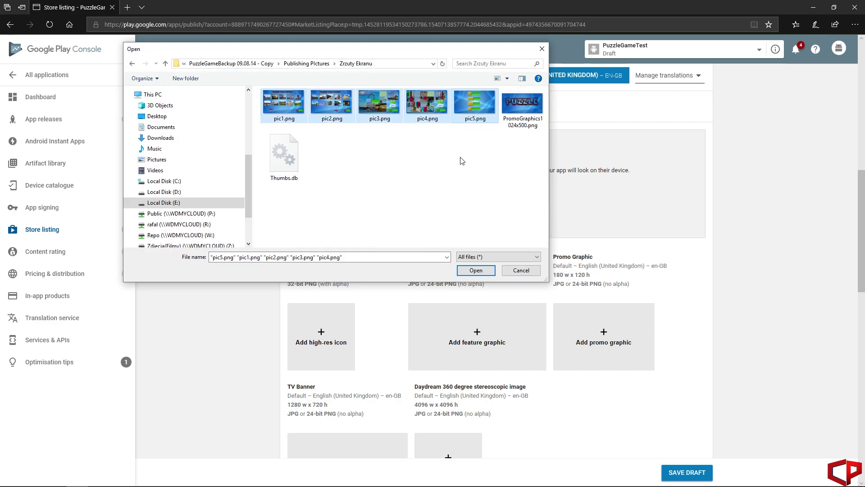
left_click(485, 271)
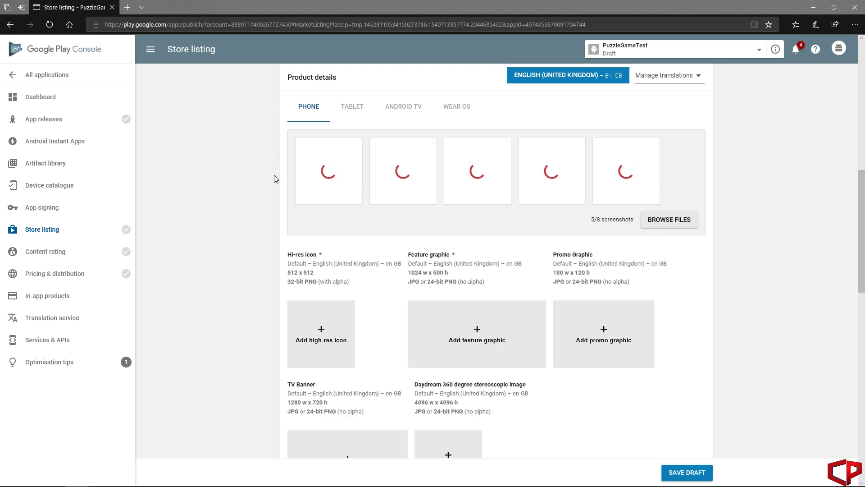
Step: Upload PromoGraphics1024x500.png as the feature graphic and try the image from 2DPuzzleGame\Assets\Resources\Icon as the hi-res icon
scroll(478, 266, "down", 2)
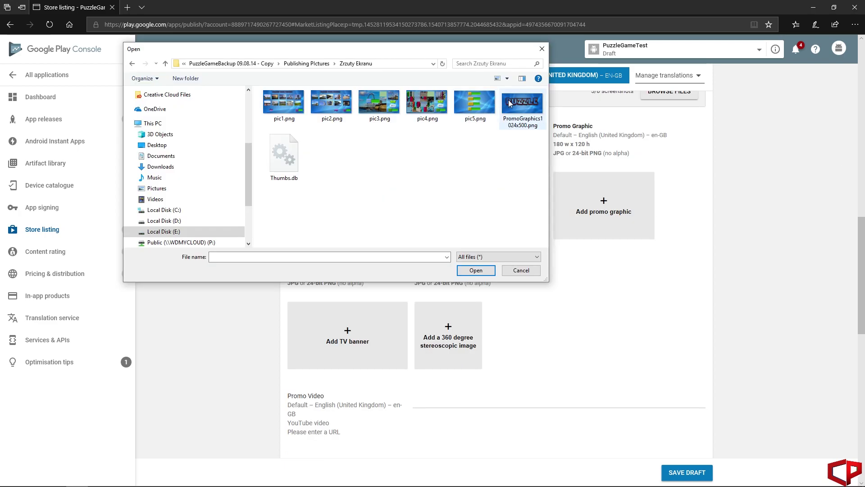
double_click(508, 101)
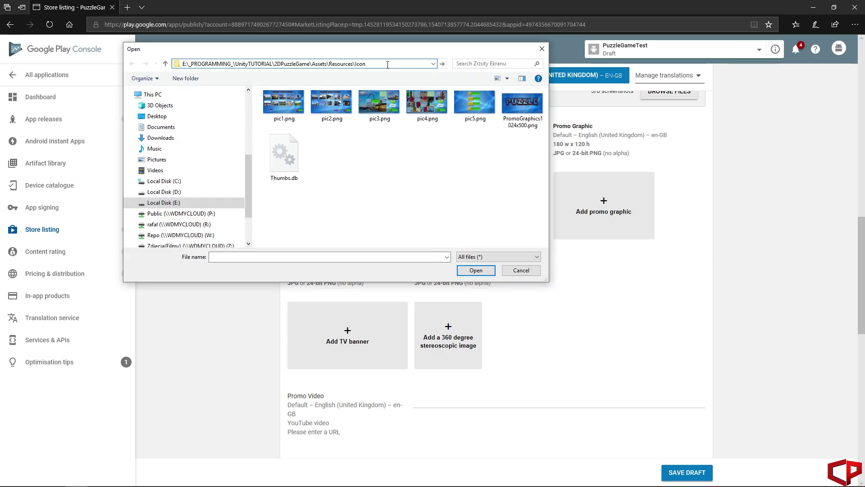
key("Return")
double_click(284, 104)
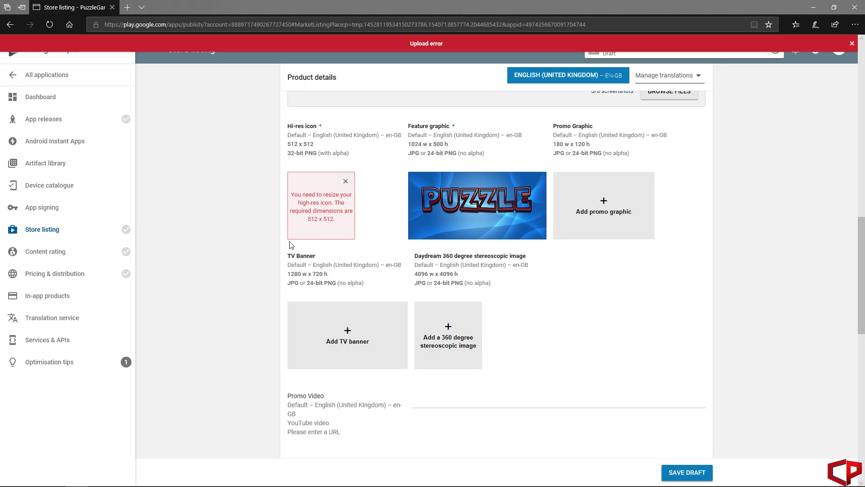
Step: Remove the failed hi-res icon from the store listing and open Icon.png as an image in paint.net
left_click(346, 182)
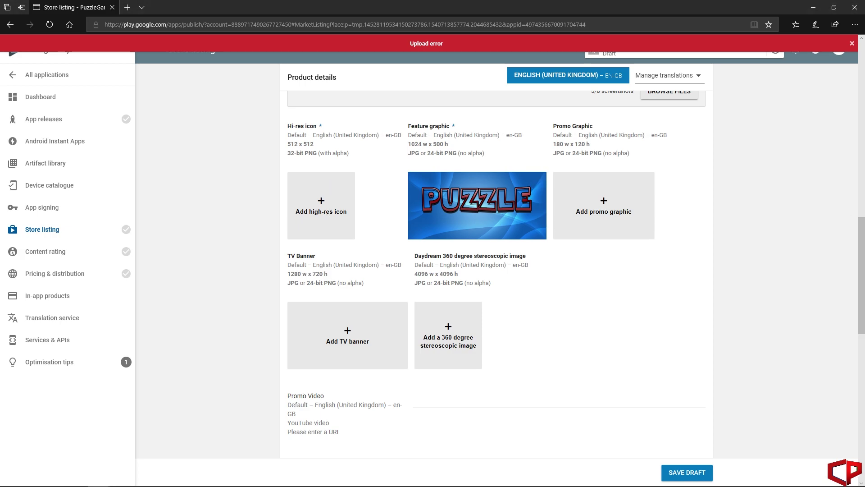
scroll(629, 381, "up", 2)
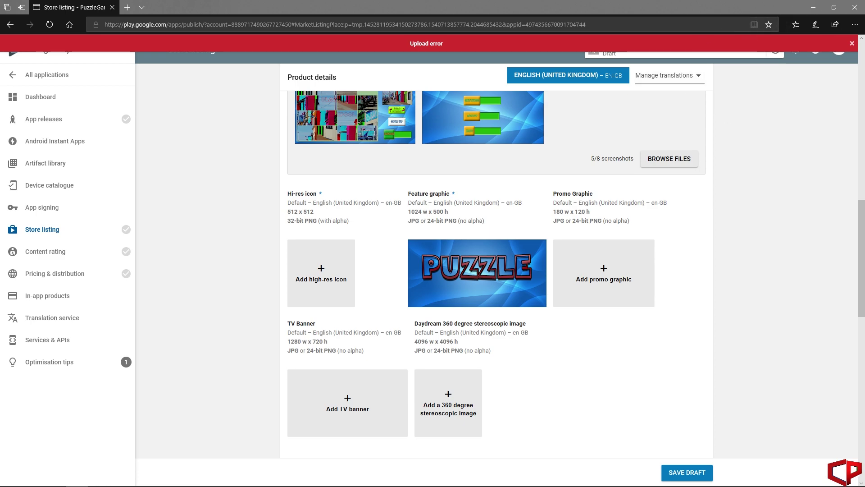
left_click(813, 7)
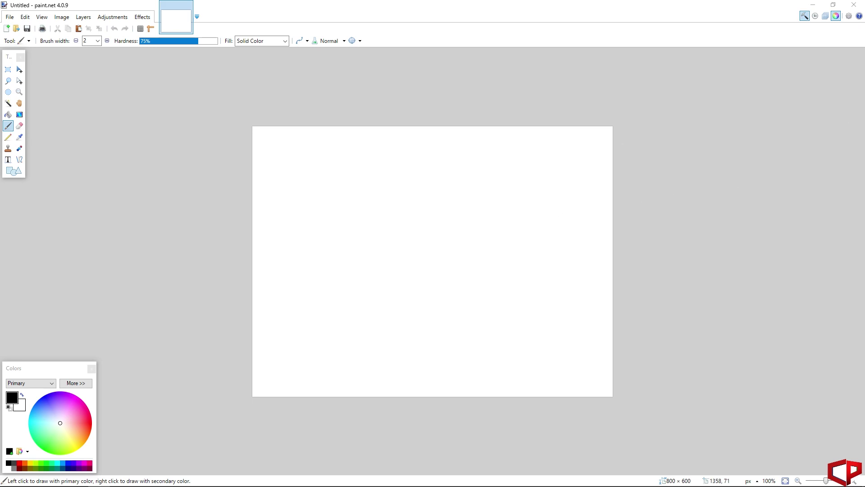
left_click_drag(476, 230, 456, 248)
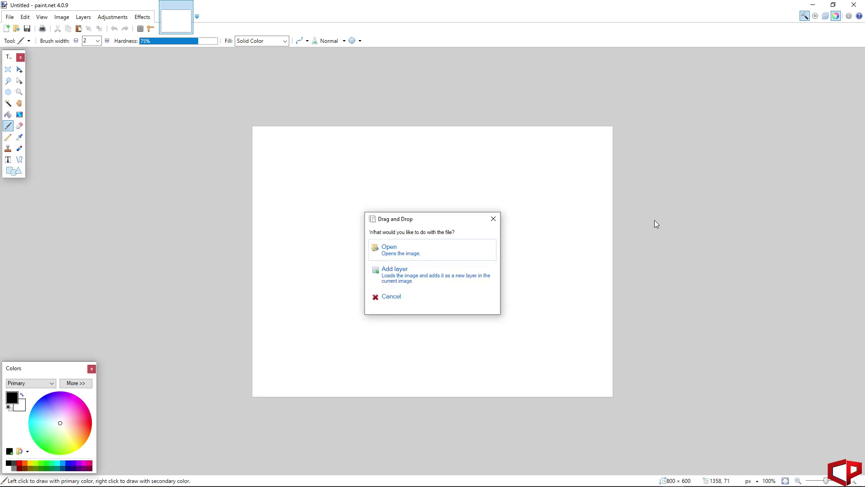
left_click(482, 253)
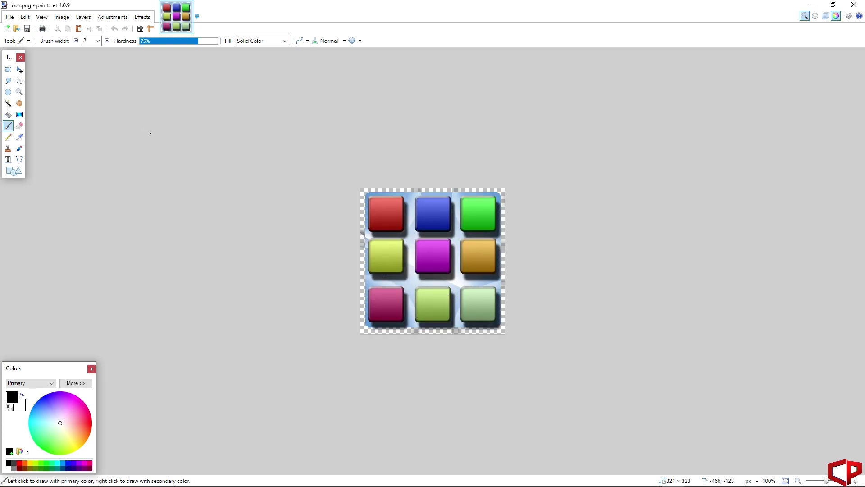
Step: Resize the icon image to 512 × 512 pixels without maintaining the aspect ratio
left_click(72, 18)
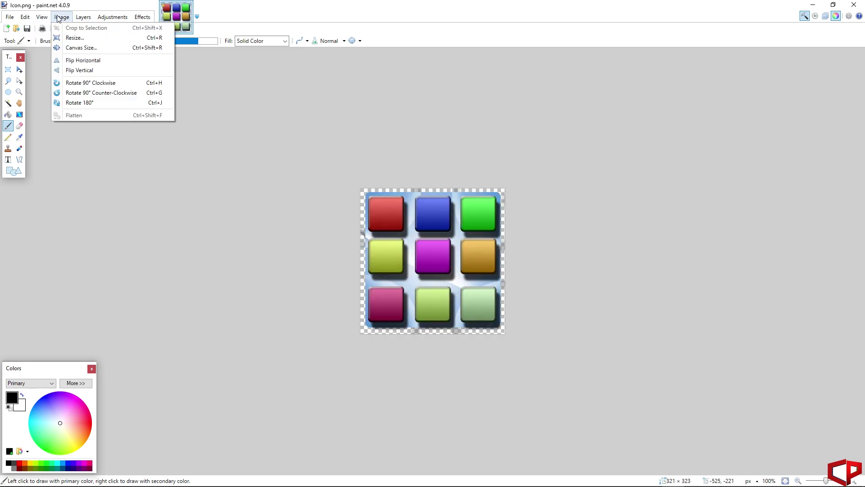
left_click(70, 35)
left_click_drag(427, 168, 375, 103)
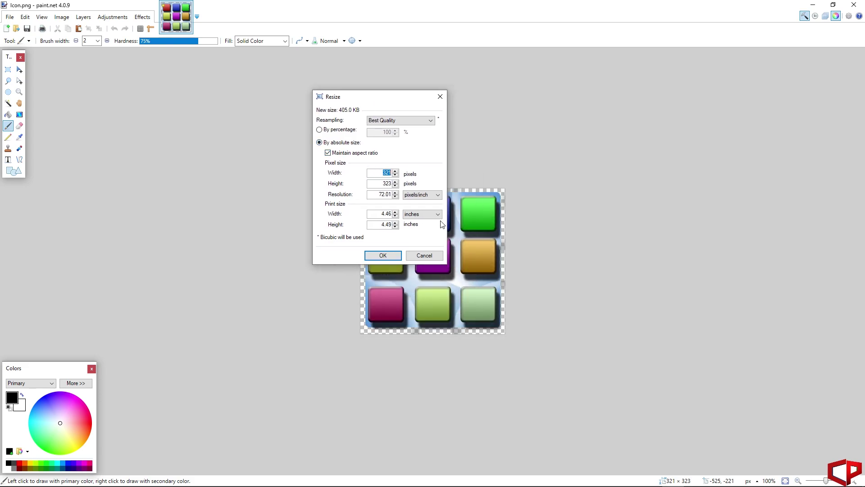
type("512")
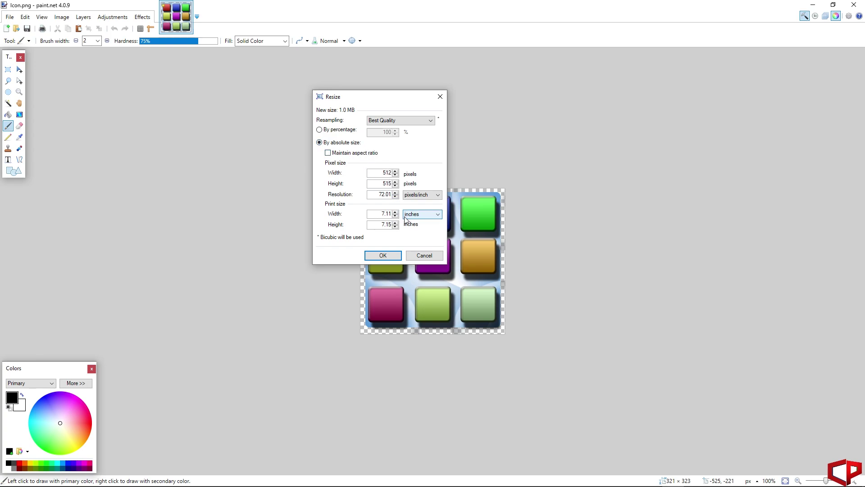
type("2")
left_click(373, 257)
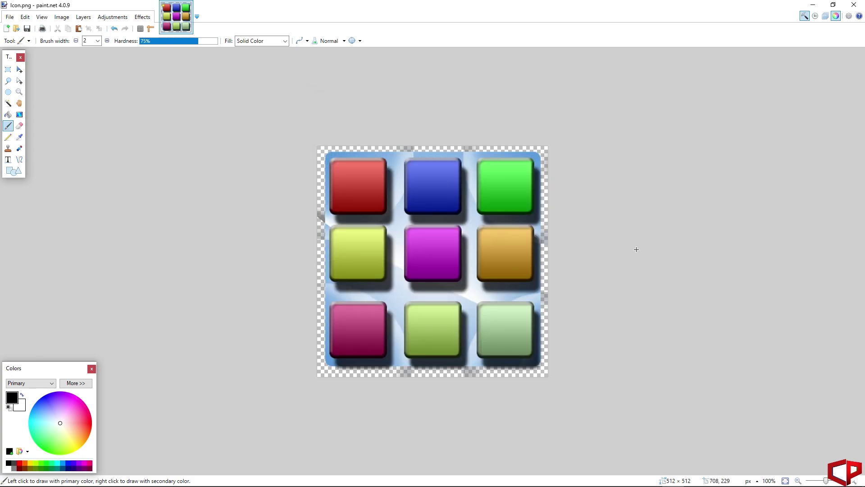
Step: Save the resized icon as a new file named Icon512 with 32-bit depth
left_click(5, 15)
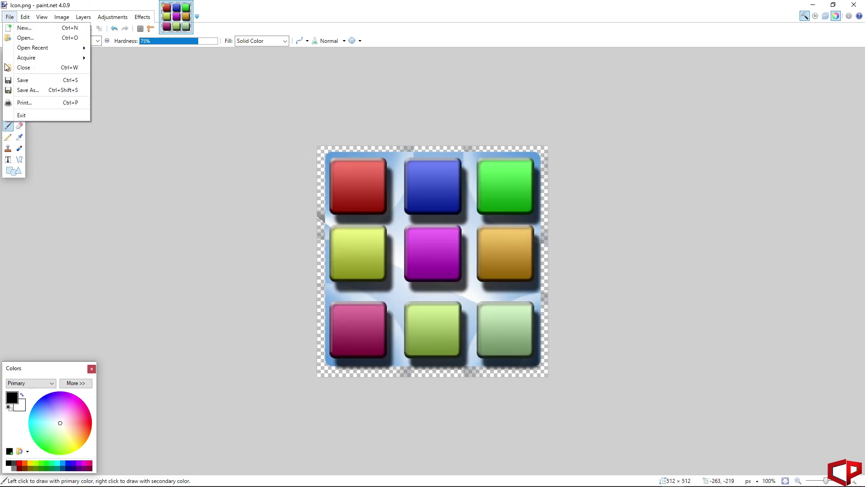
left_click(28, 89)
type("Icon512")
key("Return")
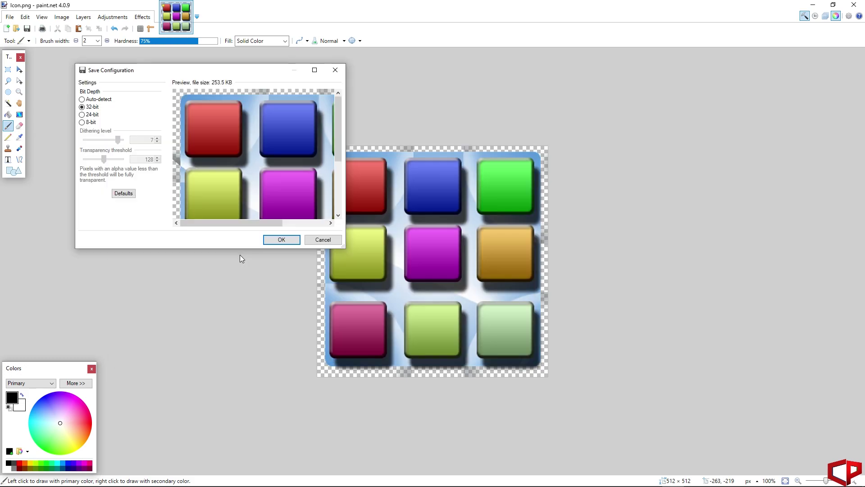
left_click(284, 240)
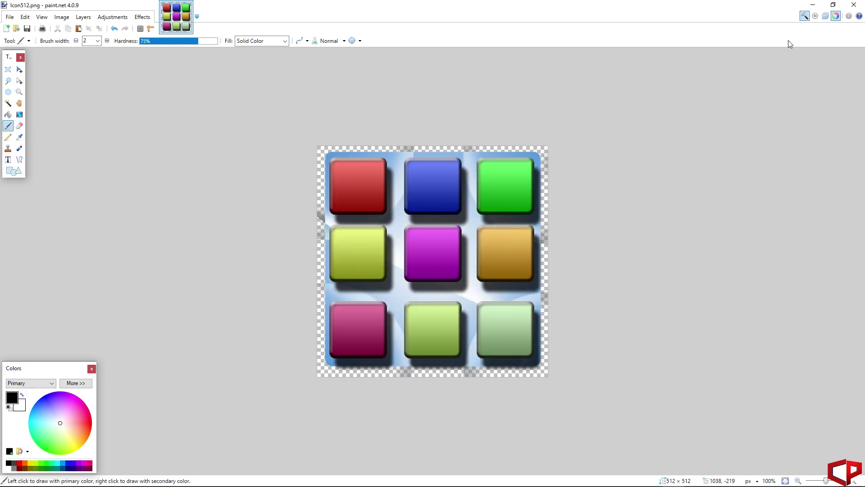
Step: Return to the Google Play Console store listing and upload Icon512.png as the hi-res icon
left_click(814, 7)
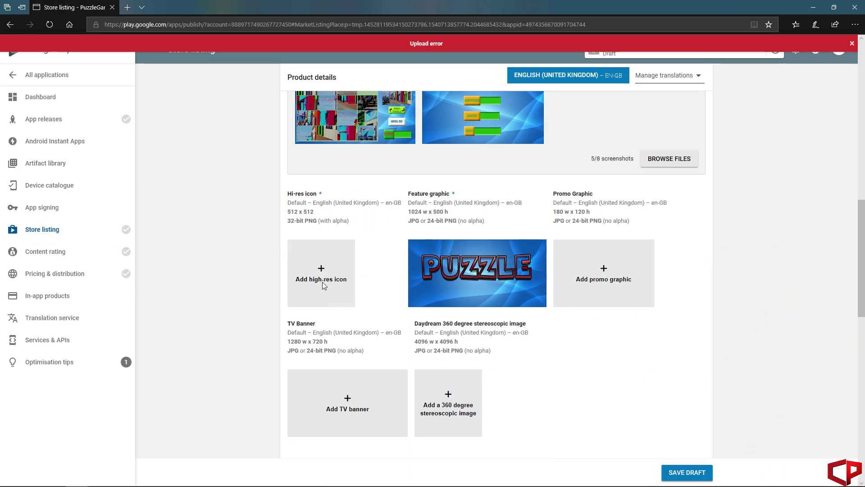
left_click(322, 271)
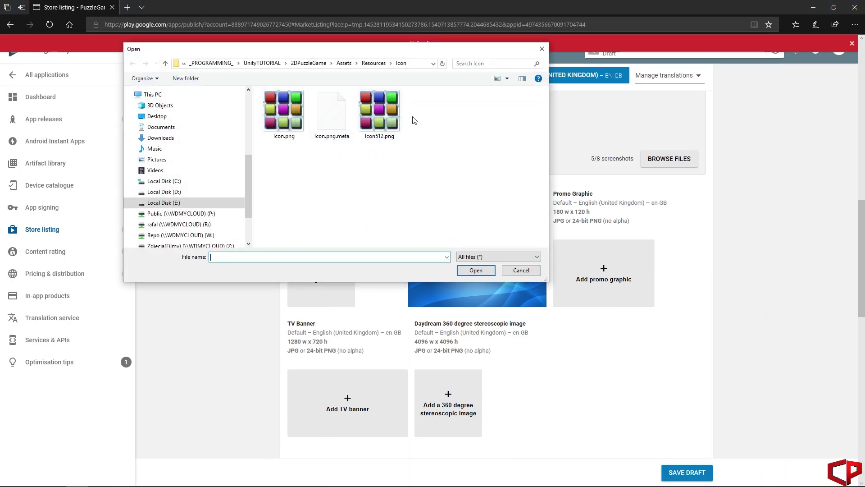
double_click(390, 125)
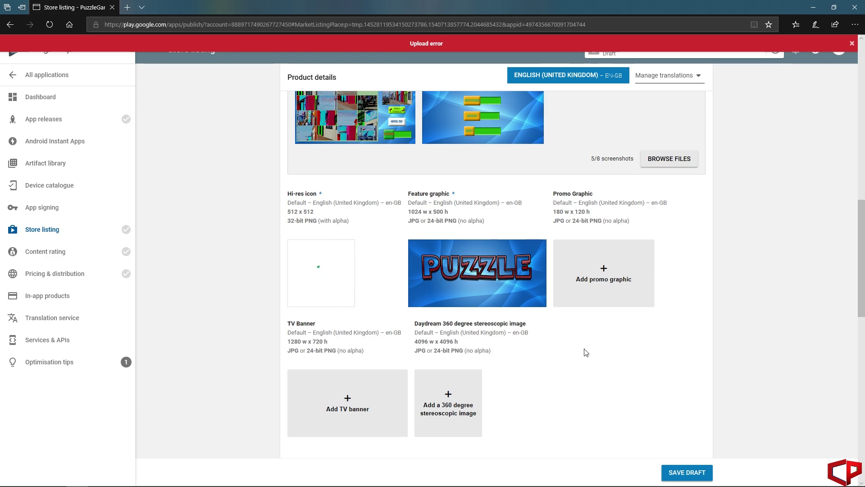
Step: Review the listing's remaining graphic assets, including the tablet, Android TV and Wear OS screenshot sections and the promo video field
scroll(611, 351, "down", 3)
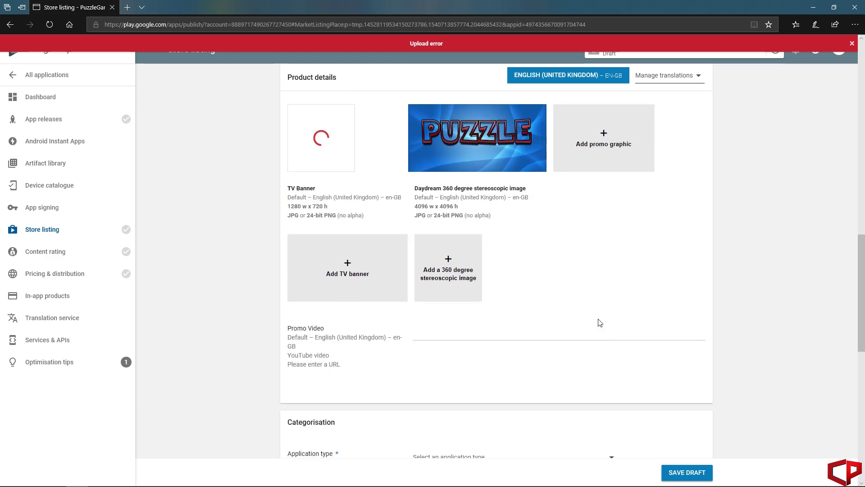
scroll(369, 341, "down", 4)
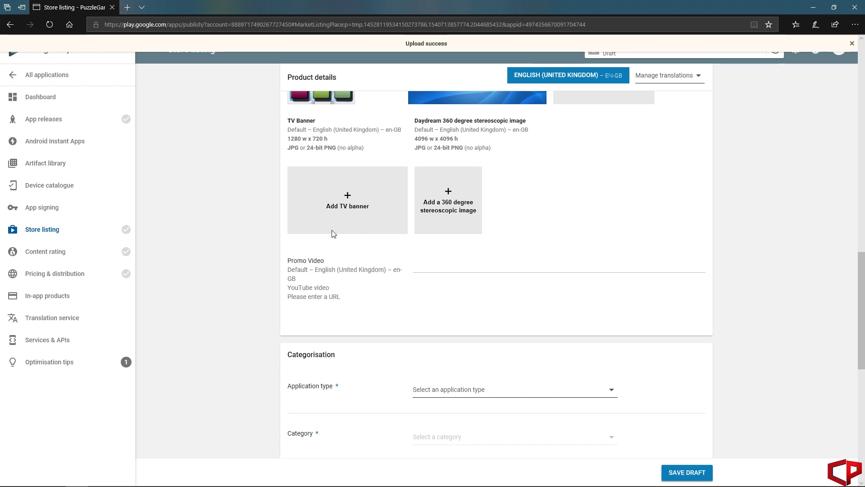
scroll(520, 247, "up", 7)
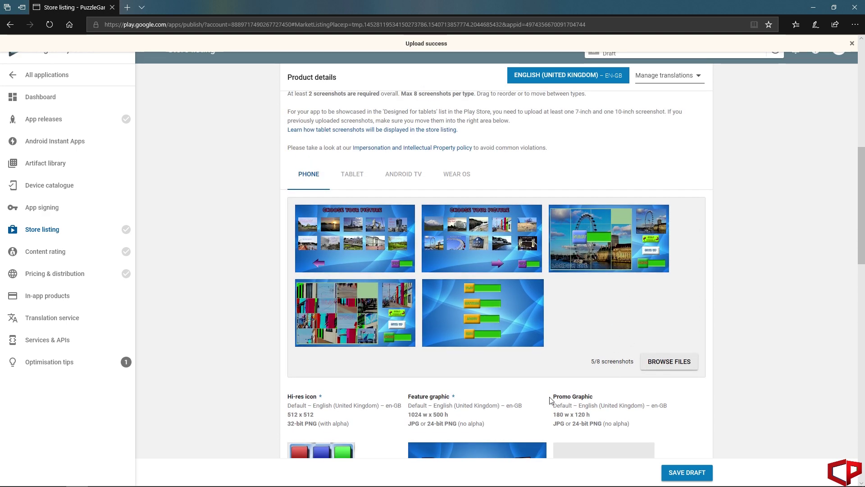
left_click(352, 176)
left_click(453, 187)
left_click(352, 176)
left_click(403, 176)
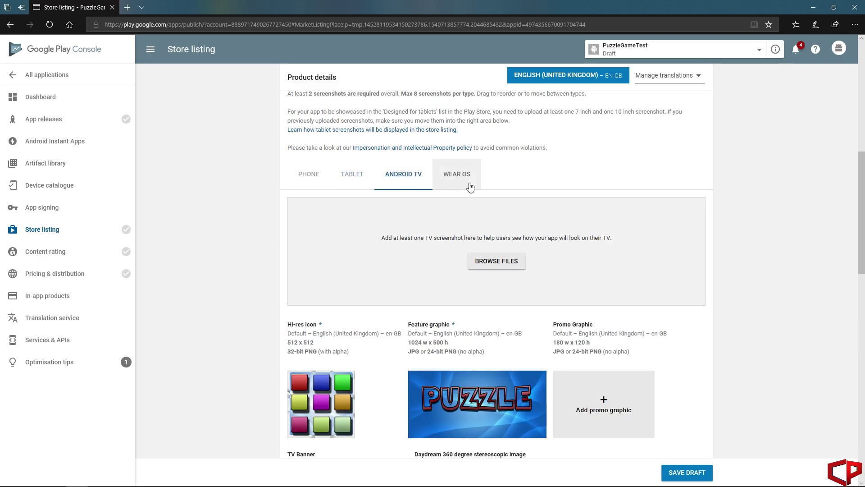
left_click(309, 177)
scroll(583, 290, "down", 6)
scroll(374, 282, "down", 2)
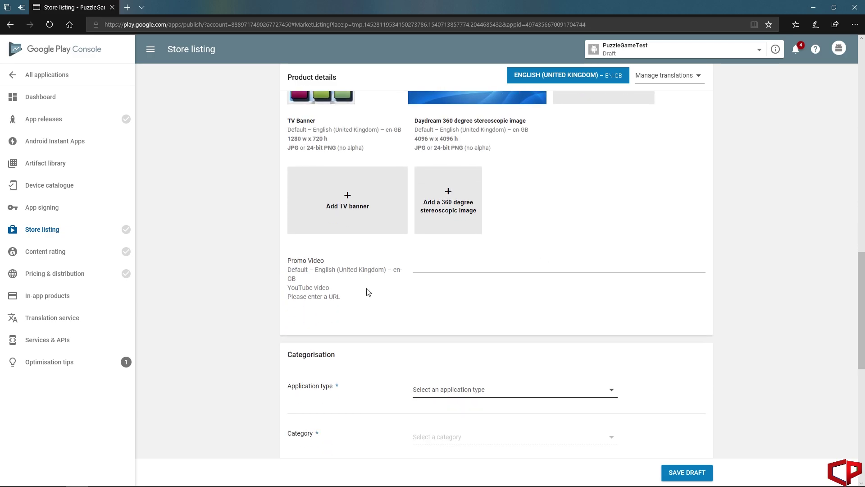
left_click(433, 269)
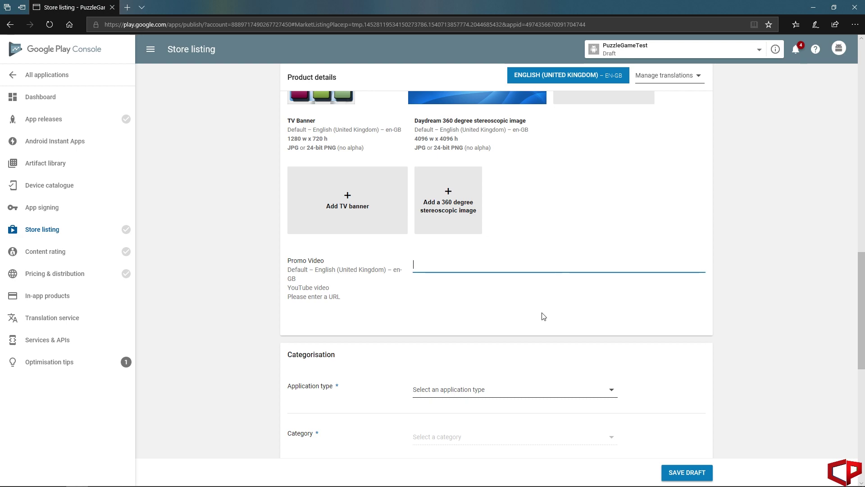
Step: Set the application type to Games and the category to Puzzle in the store listing's categorisation
scroll(397, 302, "down", 6)
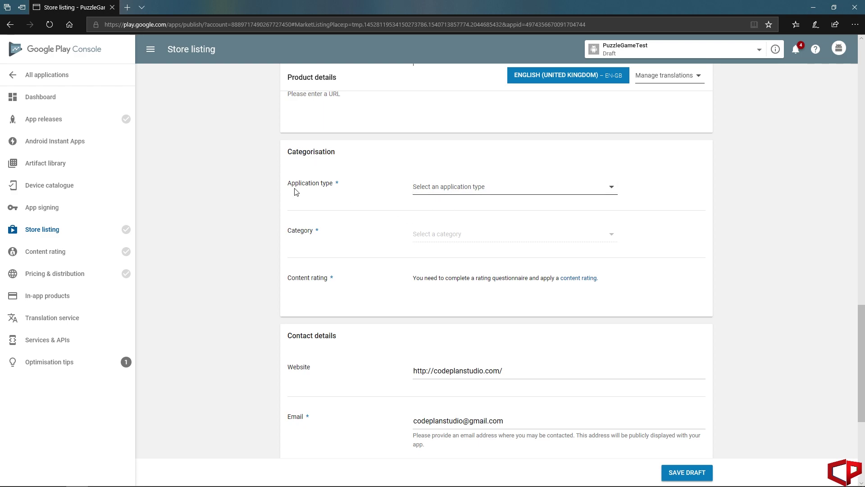
left_click(429, 185)
left_click(422, 206)
left_click(423, 234)
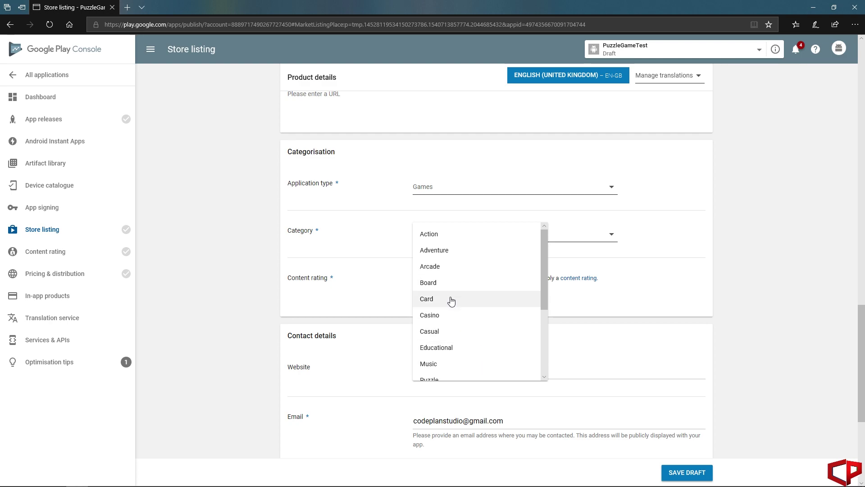
scroll(473, 343, "down", 3)
left_click(472, 342)
Step: Mark the store listing as not submitting a privacy policy URL at the current time and save the draft
scroll(292, 241, "down", 3)
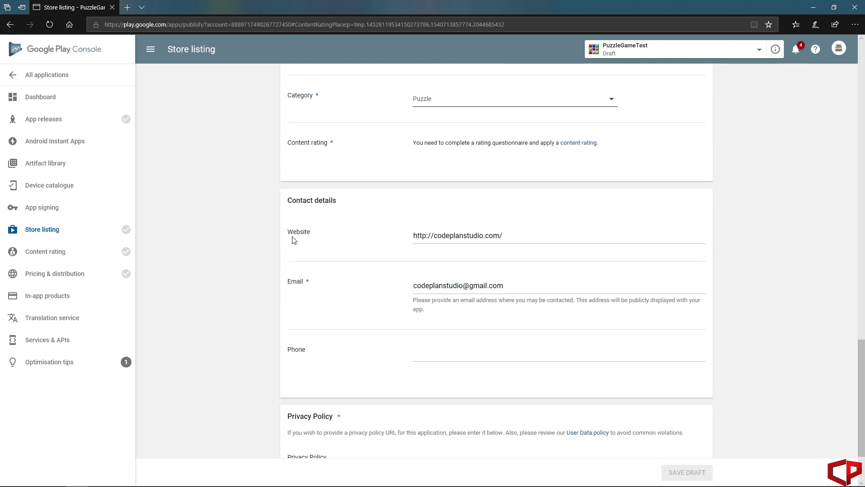
scroll(332, 356, "down", 2)
left_click(421, 263)
key("Tab")
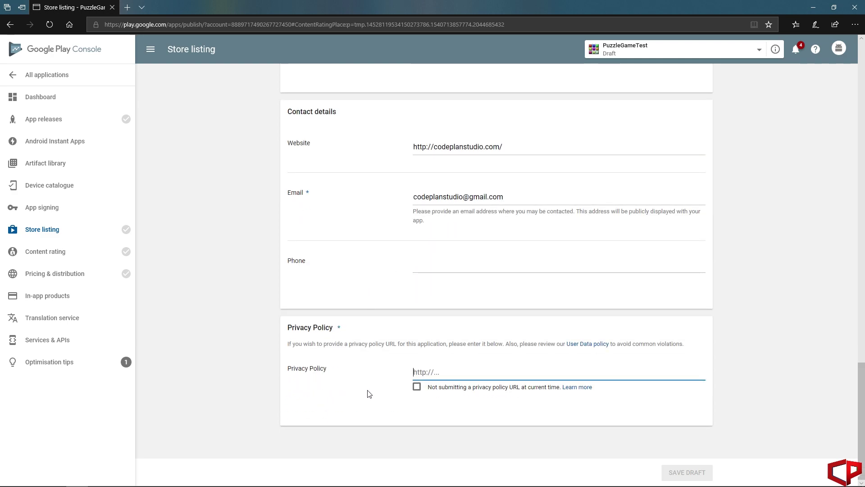
key("Tab")
key("space")
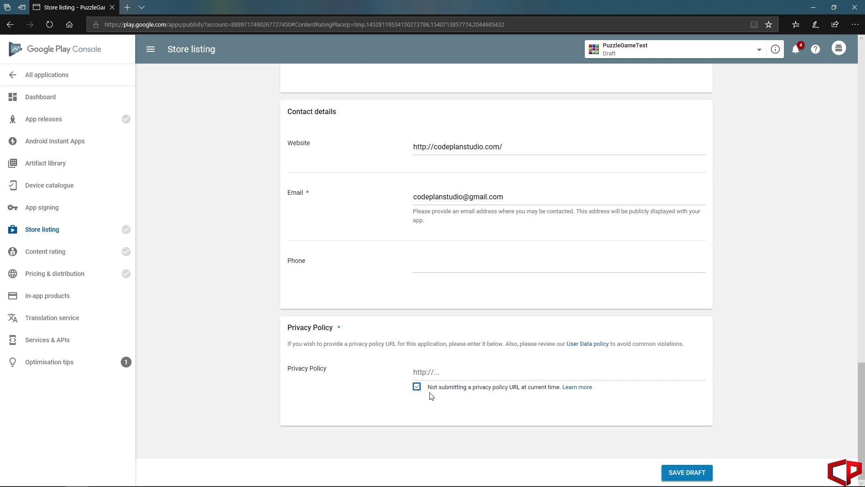
left_click(685, 471)
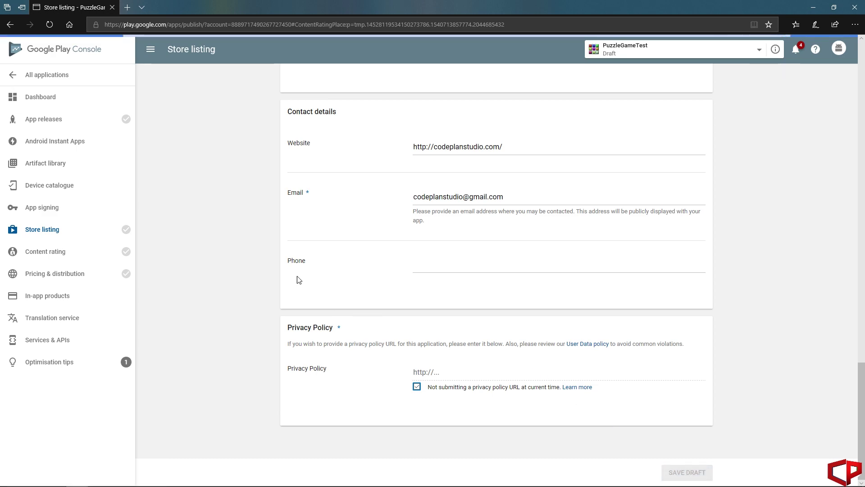
Step: Check the content rating requirements and create a new production release enrolled in app signing by Google Play
left_click(44, 254)
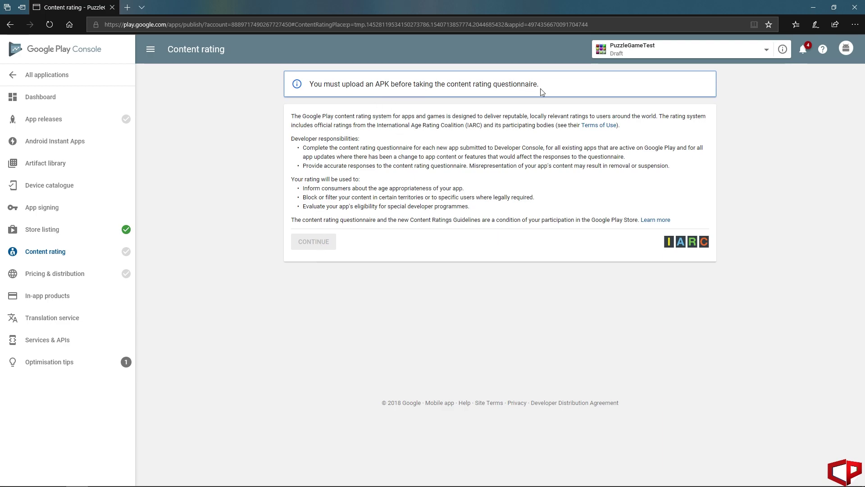
left_click(39, 123)
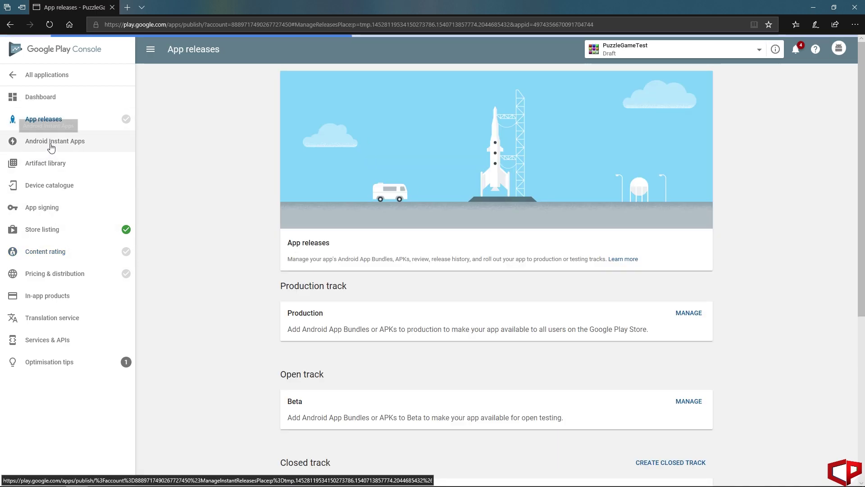
scroll(372, 301, "down", 2)
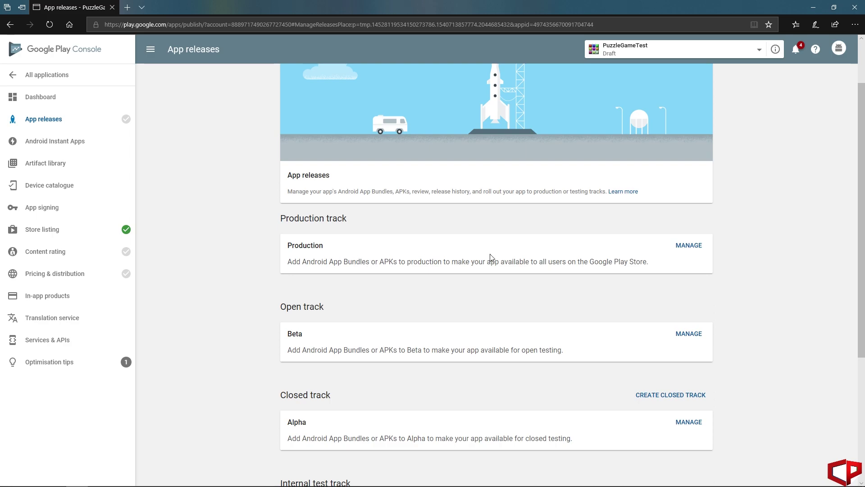
left_click(693, 250)
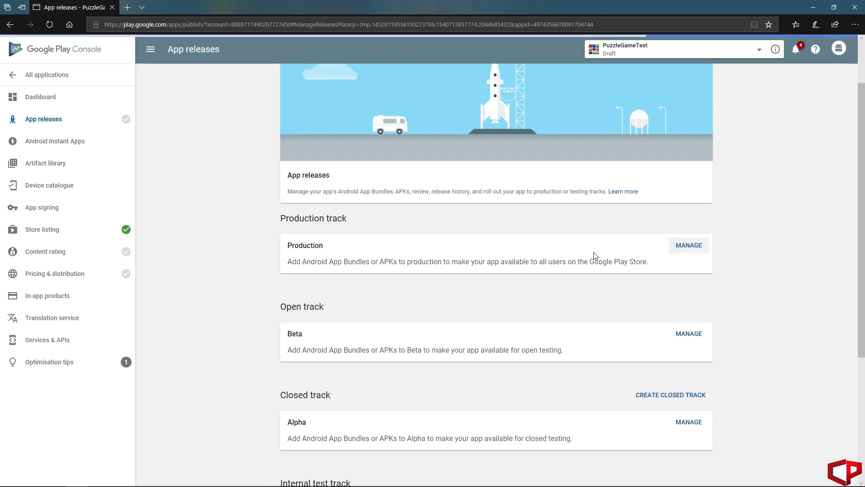
left_click(310, 216)
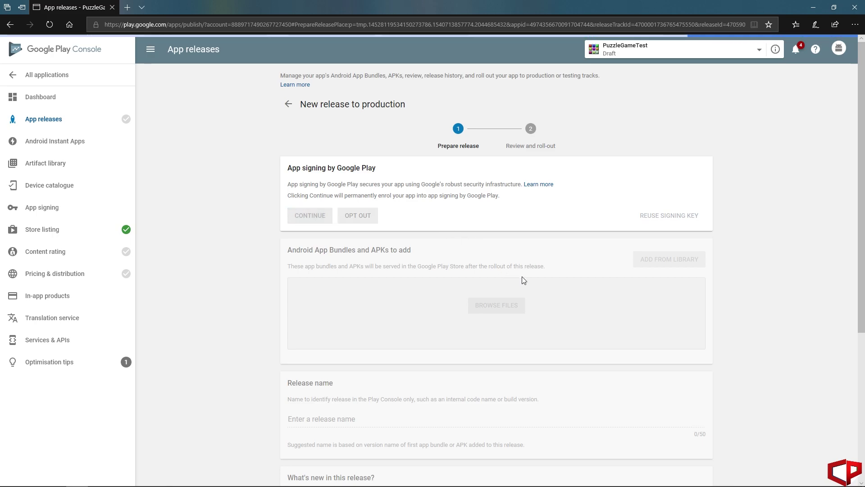
Step: Upload PuzzleGame_Release.apk from the 2DPuzzleGame project folder to the new production release
left_click(507, 273)
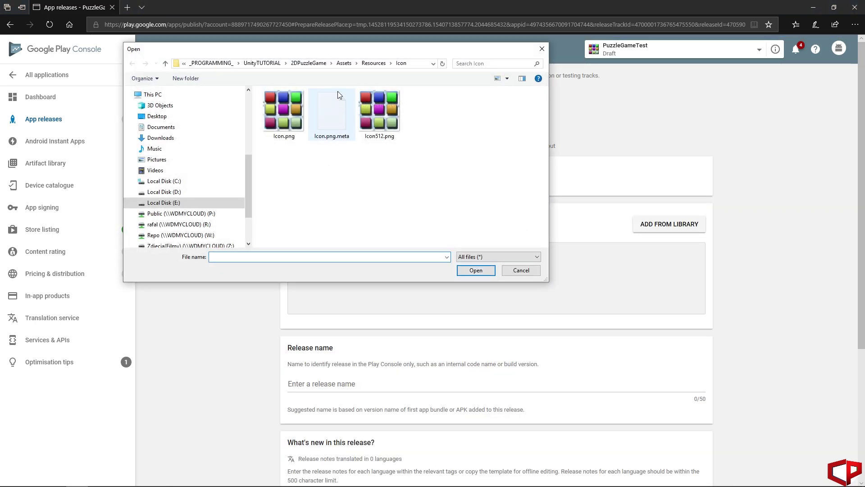
left_click(311, 63)
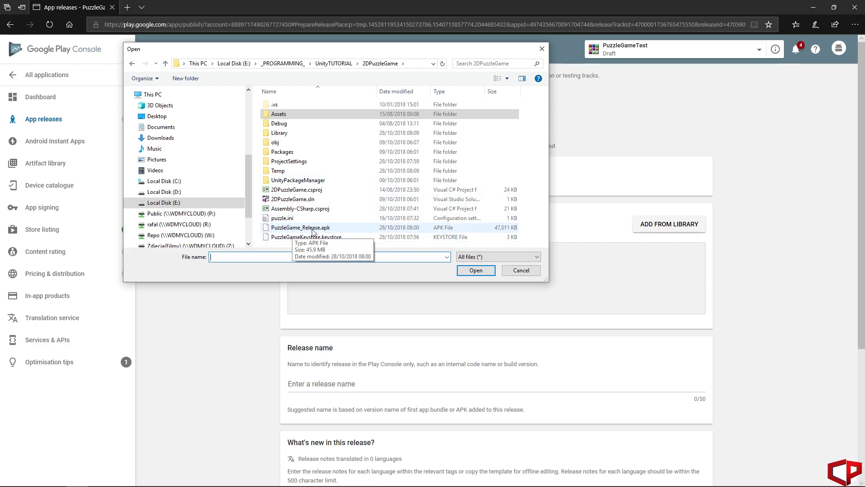
left_click(301, 228)
left_click(476, 271)
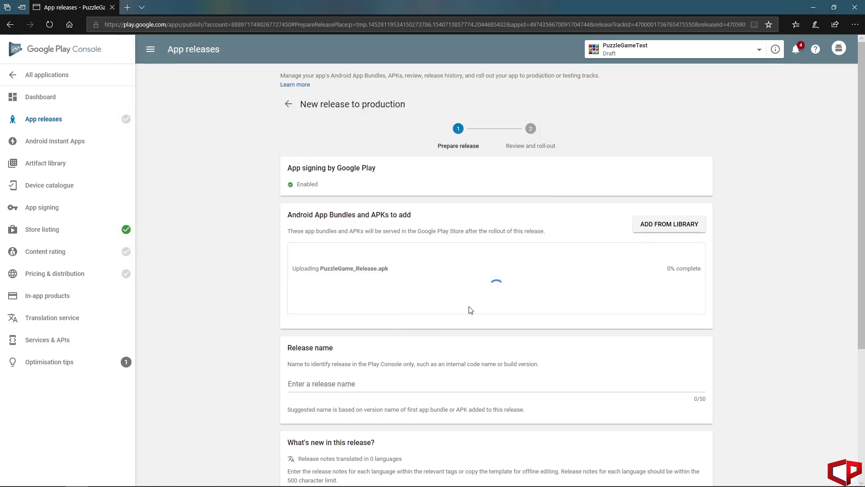
Step: Name the new production release PuzzleGameRelease
scroll(491, 304, "down", 5)
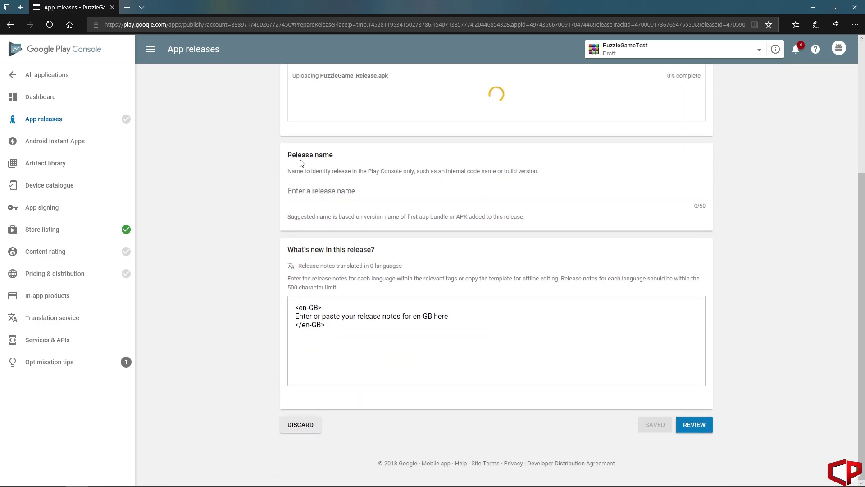
left_click(486, 183)
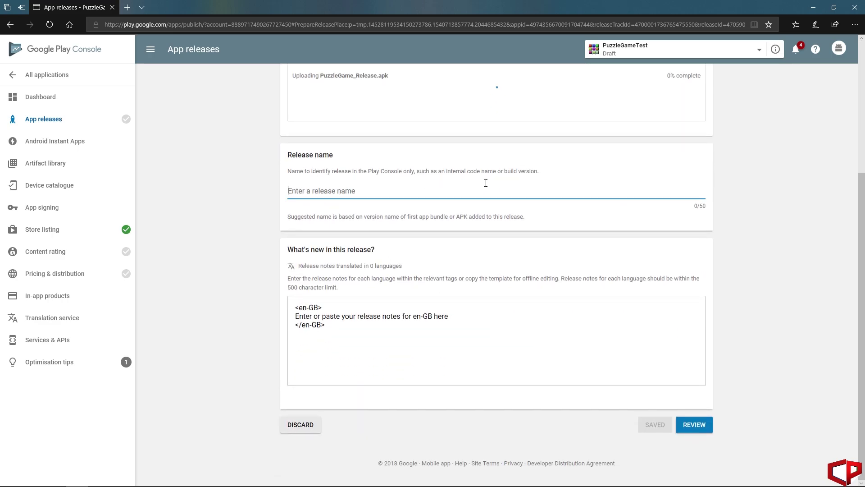
type("Puz")
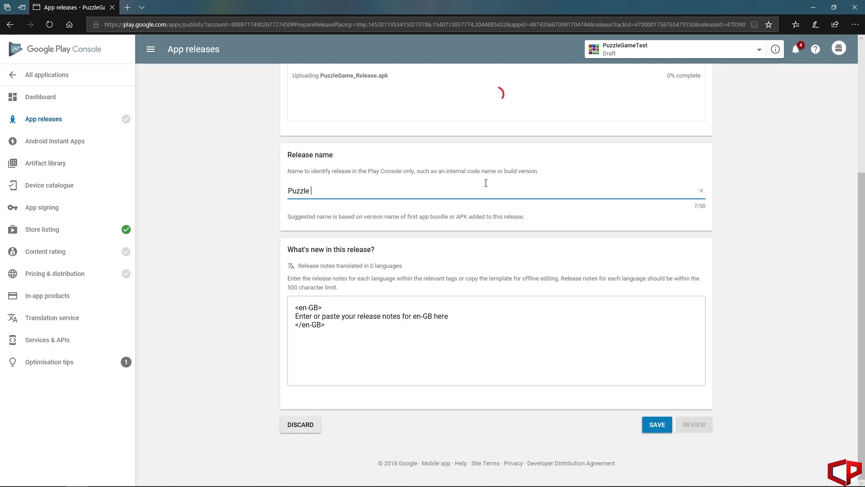
type("zleGameRelease")
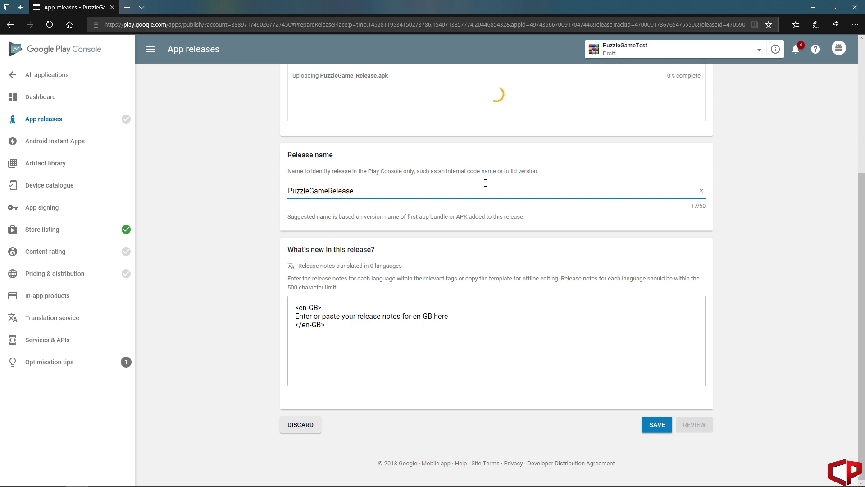
left_click(350, 329)
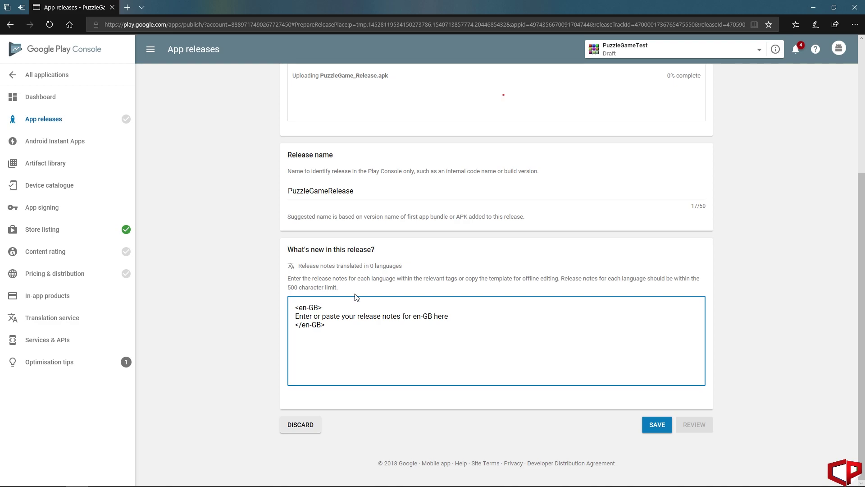
Step: Check the uploaded APK entry and save the production release with the default en-GB release notes placeholder
scroll(509, 359, "up", 4)
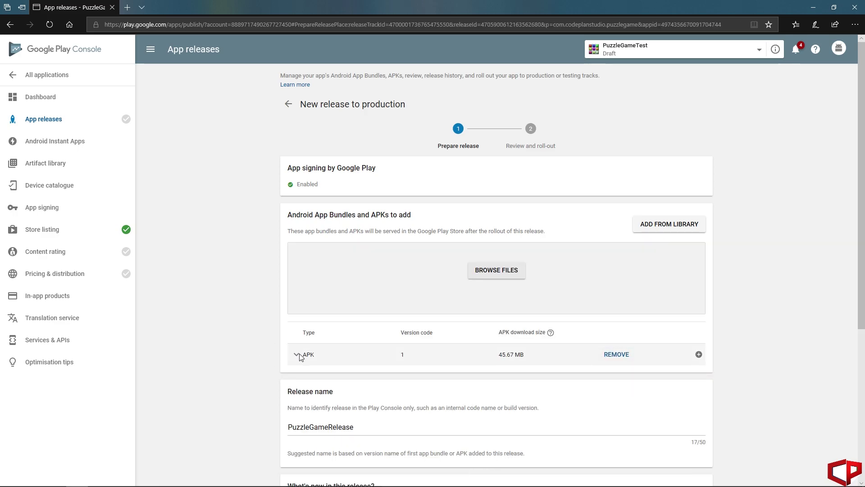
scroll(469, 309, "down", 5)
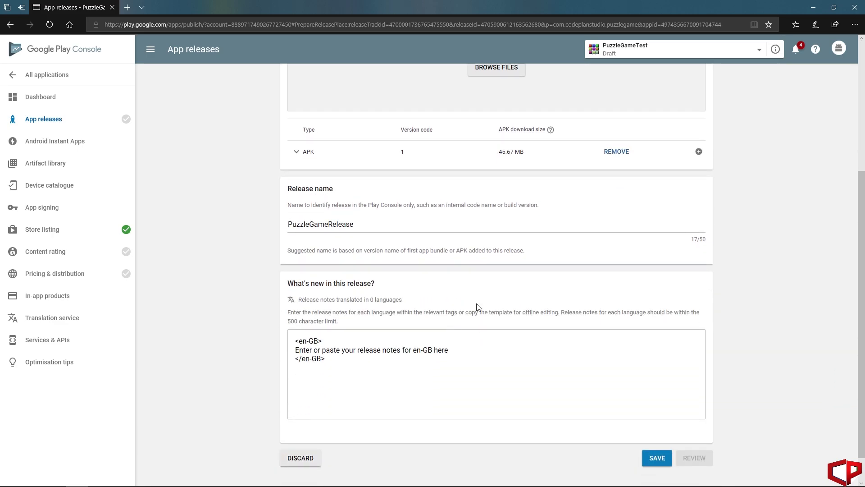
scroll(354, 150, "up", 3)
scroll(354, 151, "down", 3)
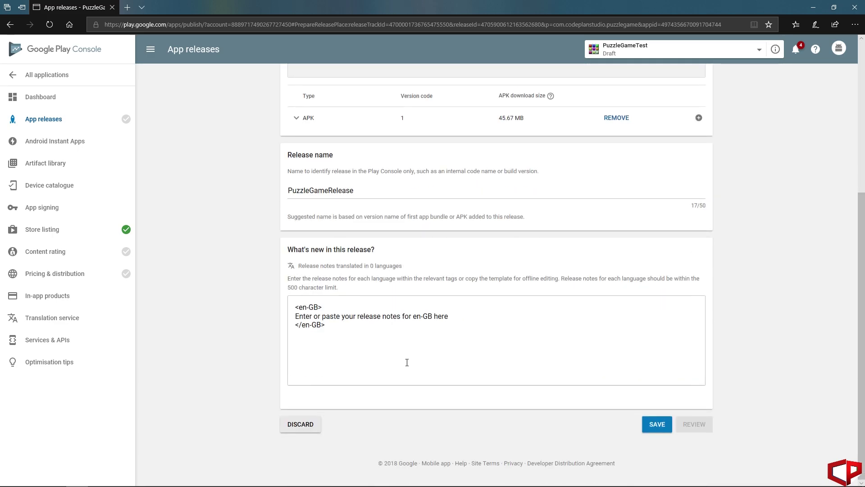
left_click(657, 424)
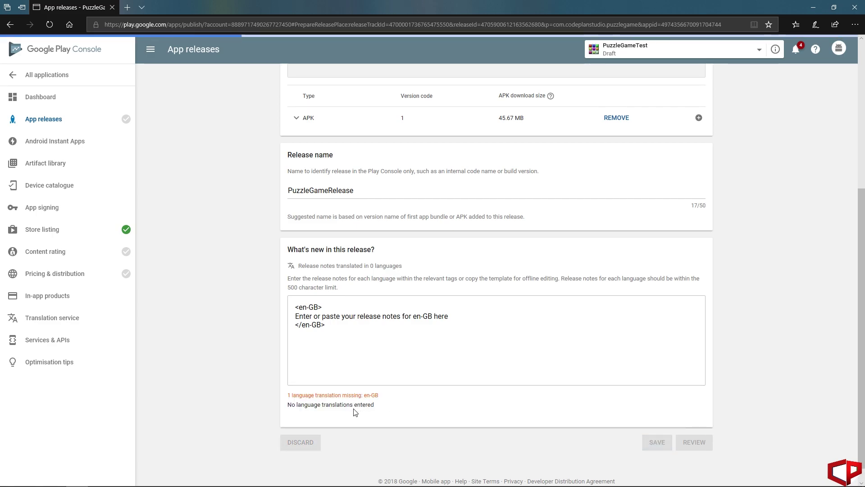
scroll(405, 273, "down", 6)
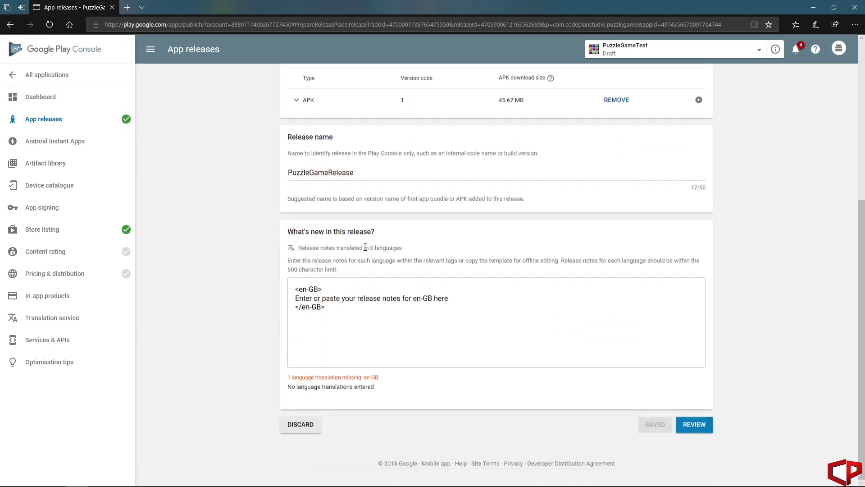
scroll(397, 280, "up", 3)
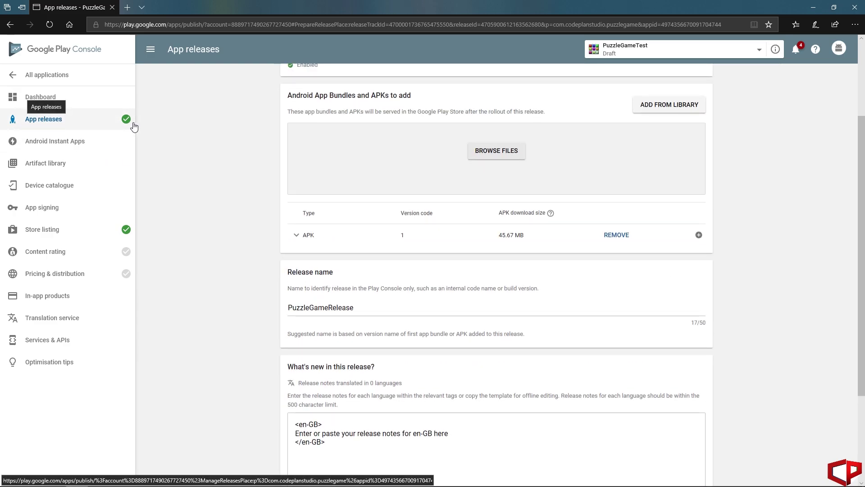
Step: Start the content rating questionnaire, fill in and confirm the contact email address, and choose Game as the app category
left_click(40, 256)
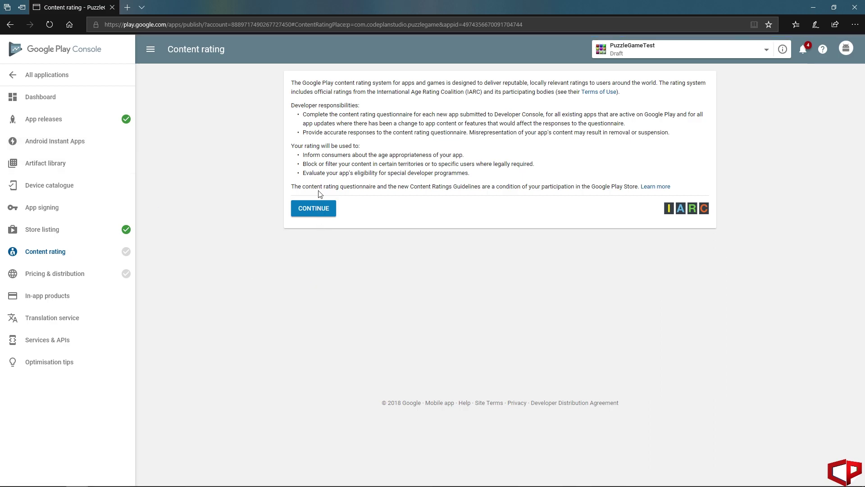
left_click(314, 209)
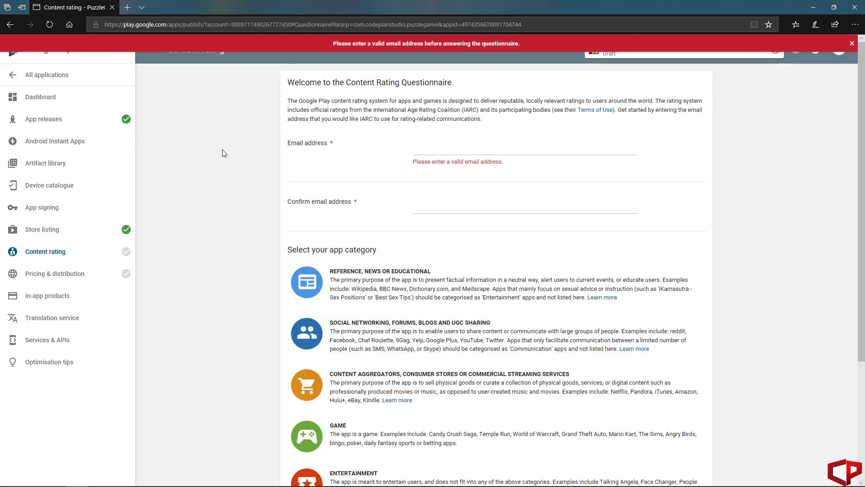
left_click(417, 149)
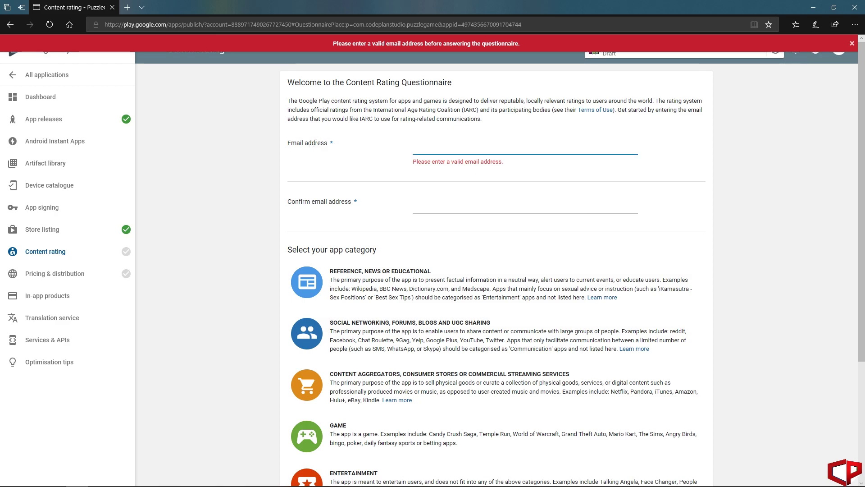
key("ctrl+v")
key("Tab")
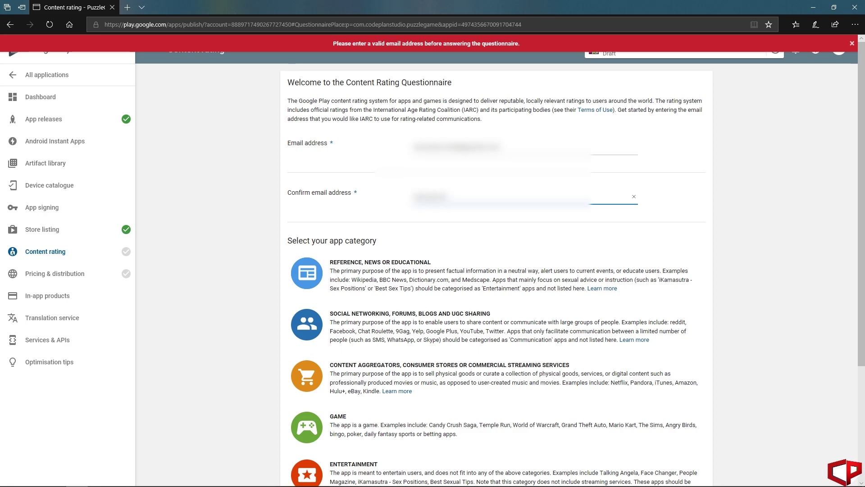
type("gmail.com")
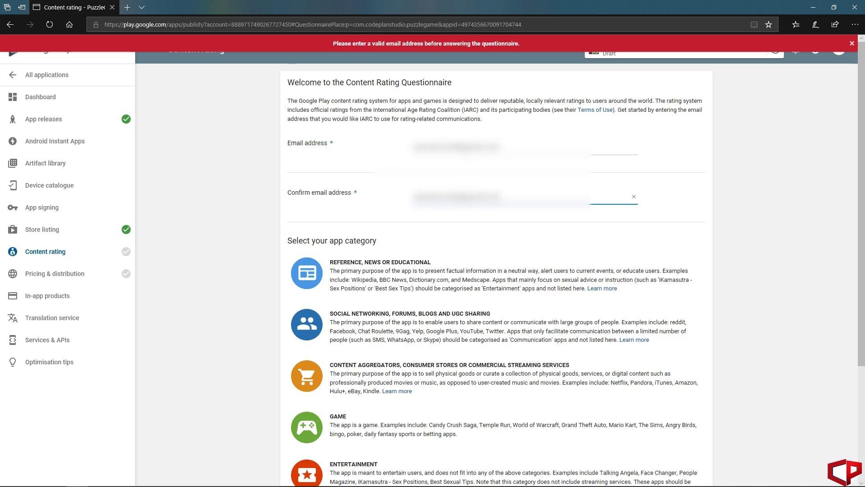
left_click(765, 224)
scroll(451, 253, "down", 4)
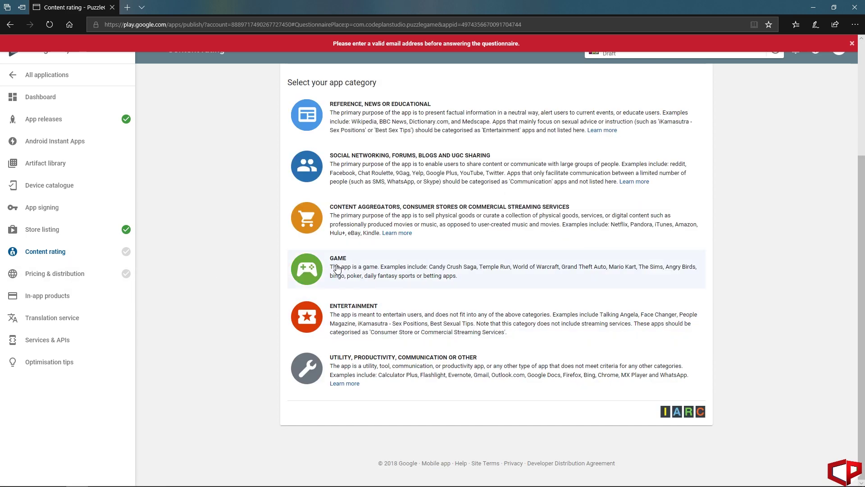
left_click(358, 266)
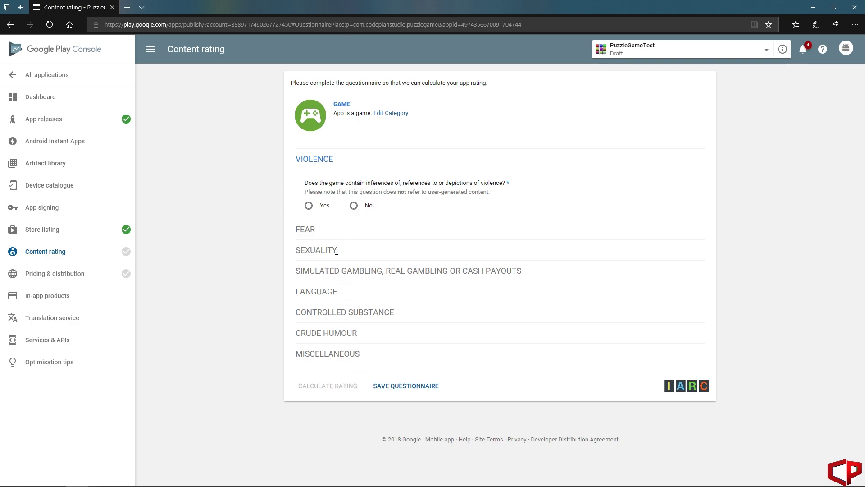
Step: Answer No to the questionnaire's violence, fear, sexuality, gambling, language, controlled substance and crude humour questions
left_click(354, 206)
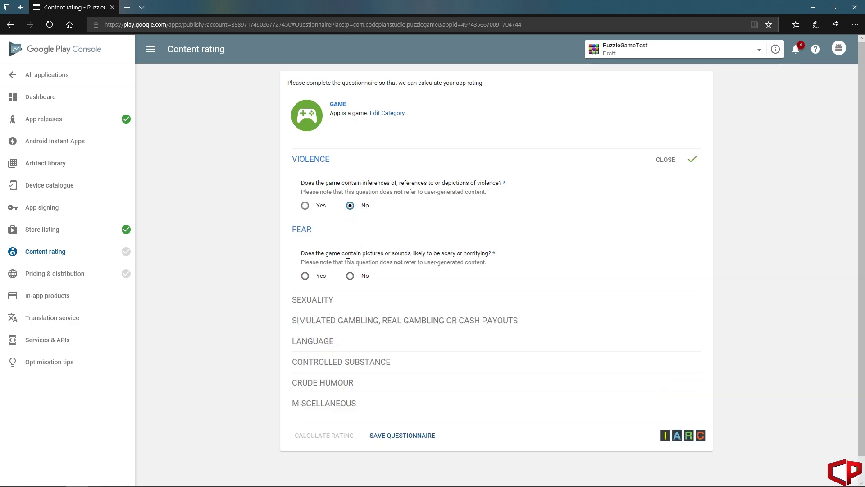
left_click(351, 276)
left_click(351, 346)
scroll(366, 332, "down", 3)
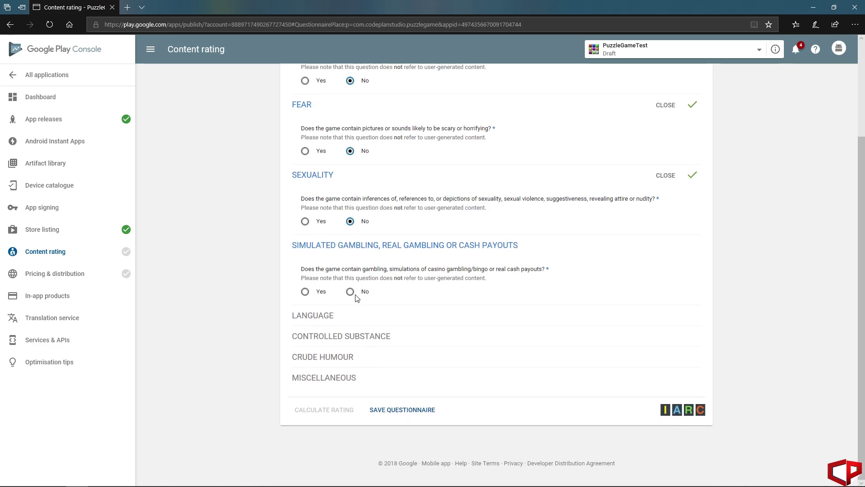
left_click(352, 296)
scroll(318, 383, "down", 2)
left_click(350, 312)
scroll(331, 310, "down", 2)
left_click(361, 335)
left_click(350, 355)
Step: Answer No to all Miscellaneous questions, including digital purchases, Nazi symbols, criminal techniques and terrorism, and save the questionnaire
left_click_drag(301, 281, 423, 283)
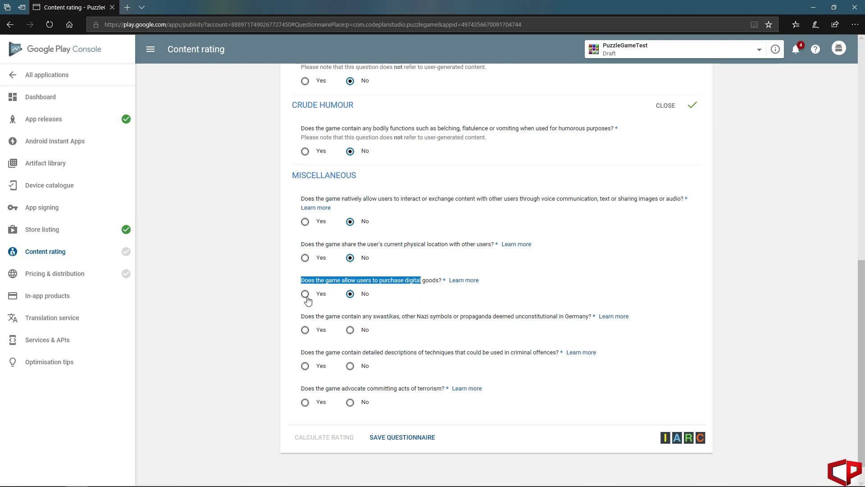
left_click(410, 291)
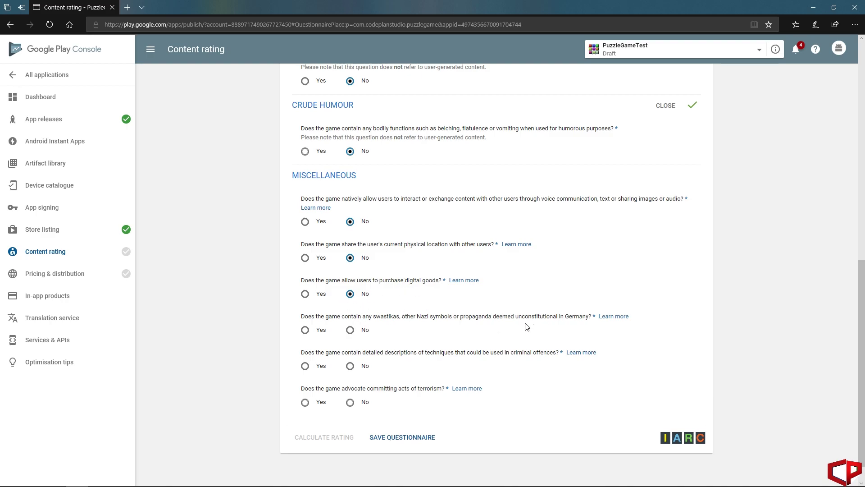
left_click(351, 331)
scroll(363, 323, "down", 1)
left_click(350, 366)
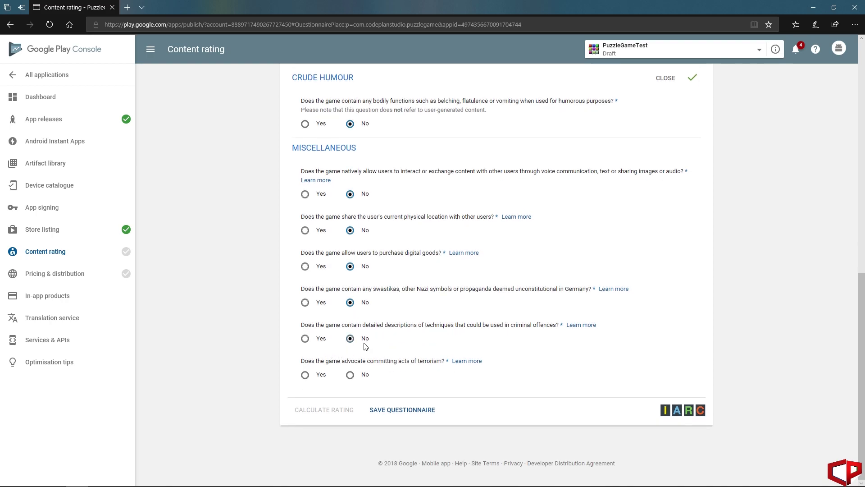
left_click(350, 375)
scroll(626, 266, "up", 4)
scroll(628, 273, "down", 4)
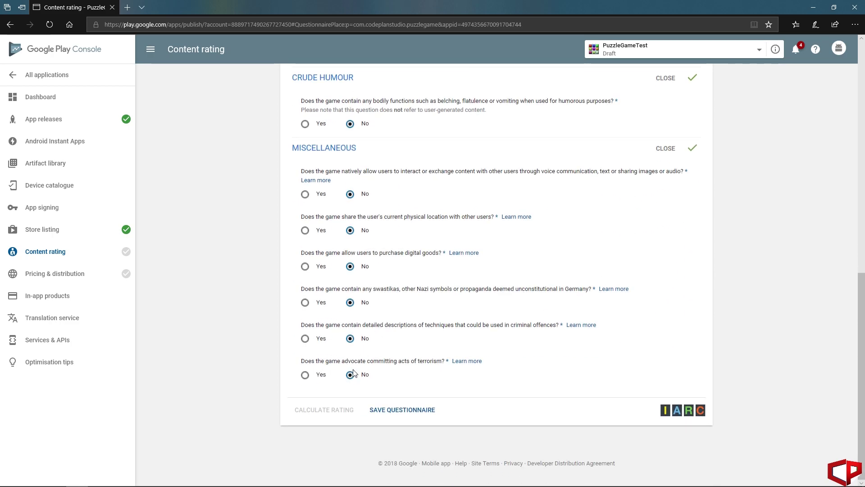
left_click(392, 410)
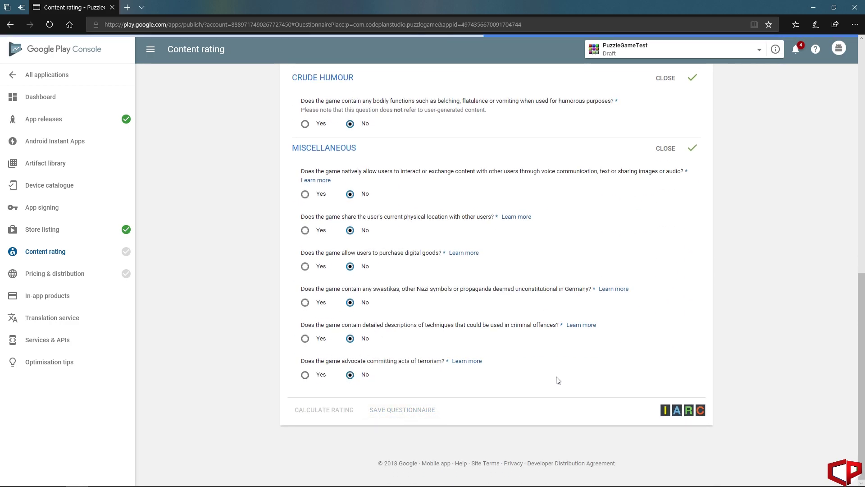
Step: Calculate the app's content rating, review the ratings for each region, and apply the rating
left_click(323, 411)
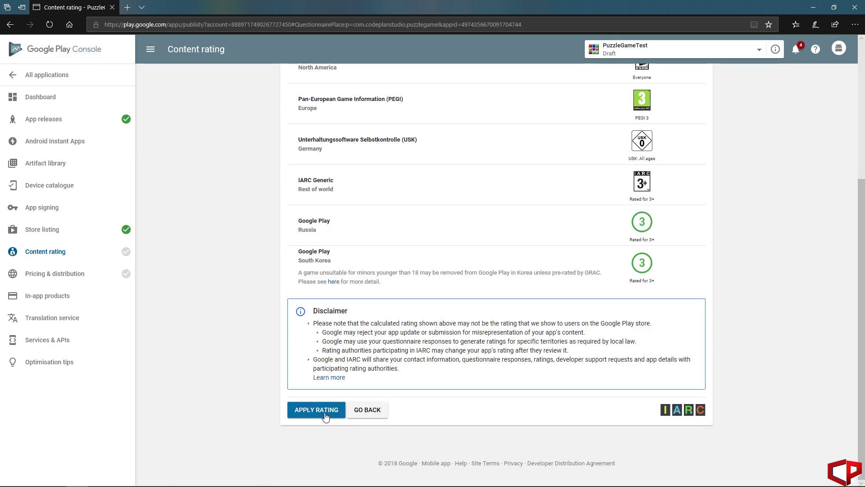
left_click(317, 410)
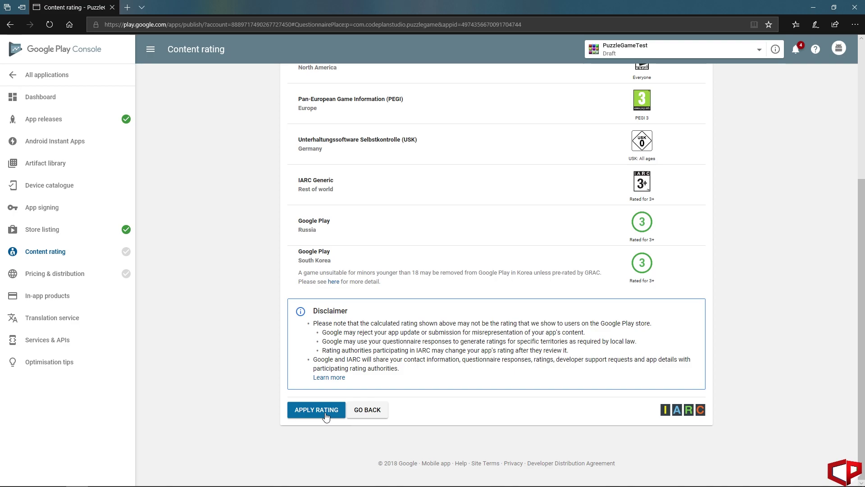
scroll(617, 395, "down", 2)
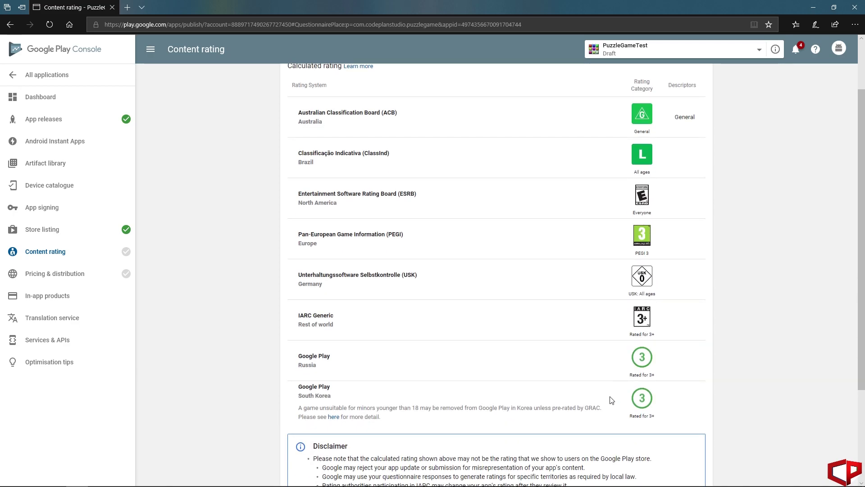
left_click_drag(652, 375, 593, 373)
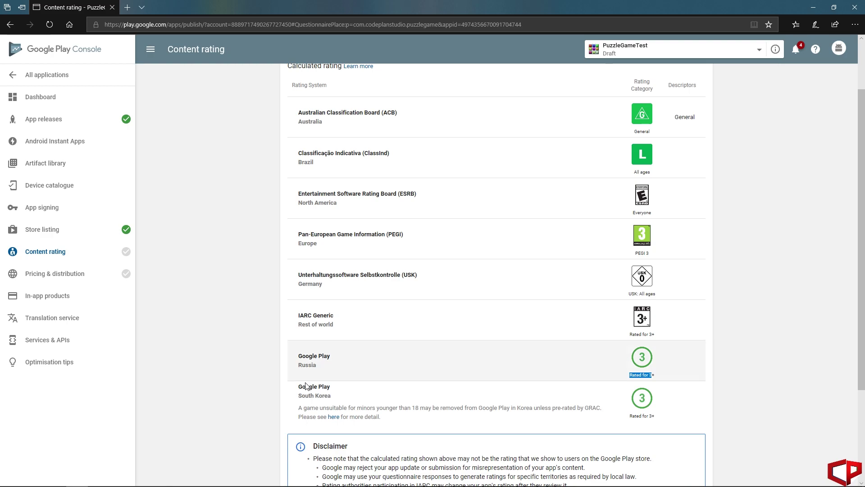
scroll(358, 334, "up", 2)
scroll(362, 361, "down", 5)
left_click(317, 409)
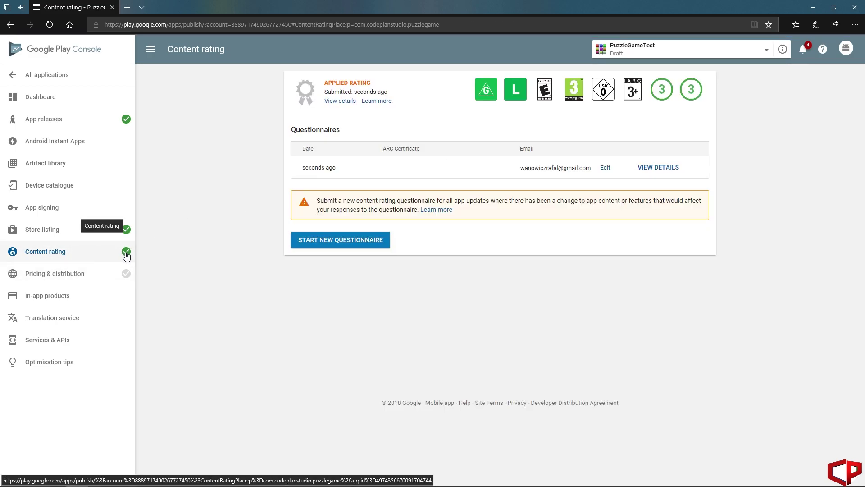
Step: Look over the Paid options in the pricing and distribution settings and set the application to Free
left_click(54, 286)
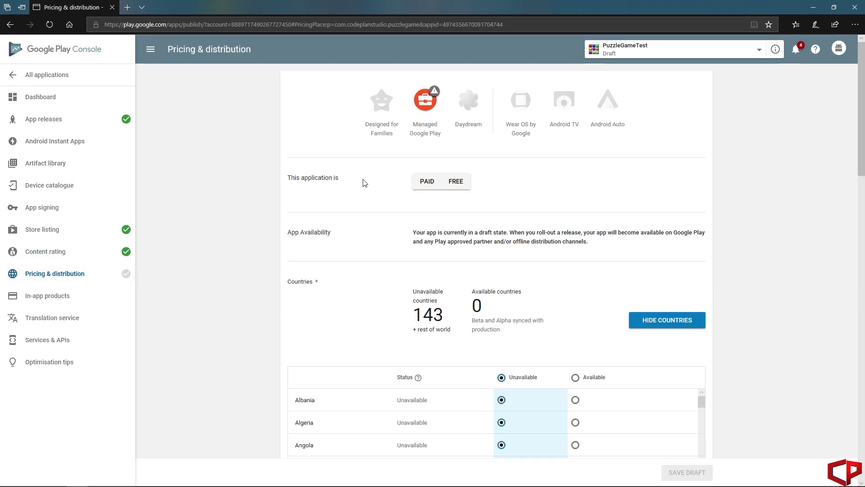
left_click(456, 183)
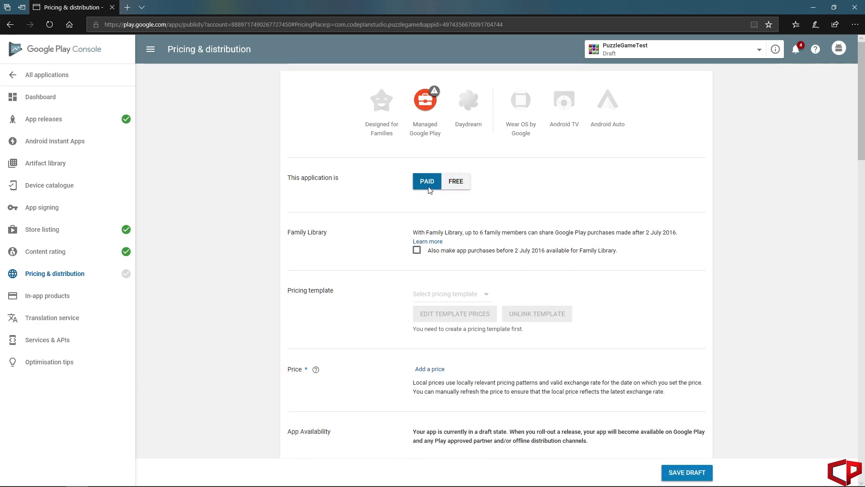
scroll(458, 373, "down", 5)
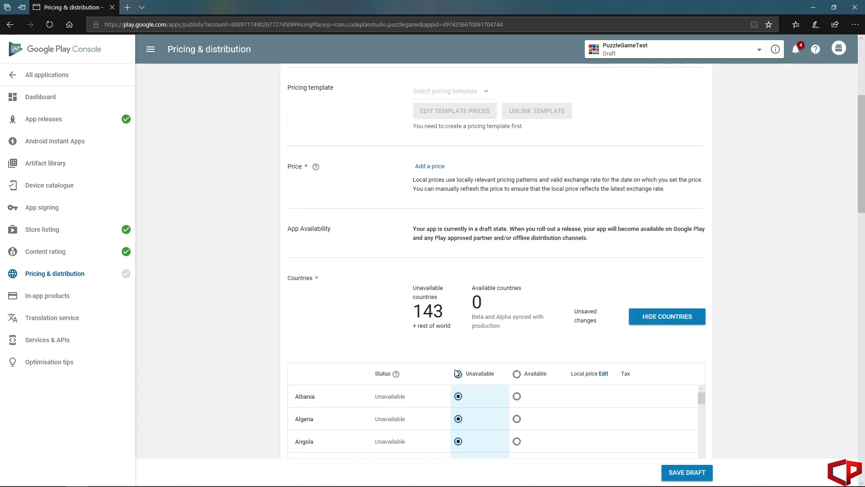
scroll(457, 374, "up", 5)
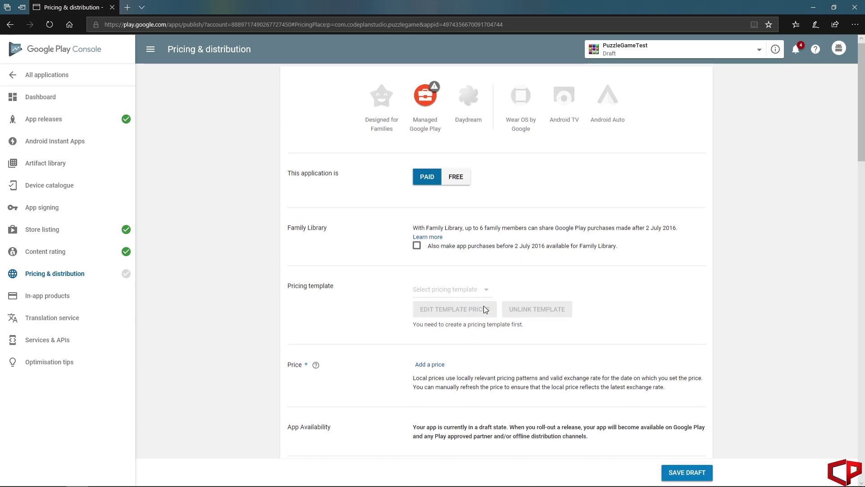
left_click(456, 183)
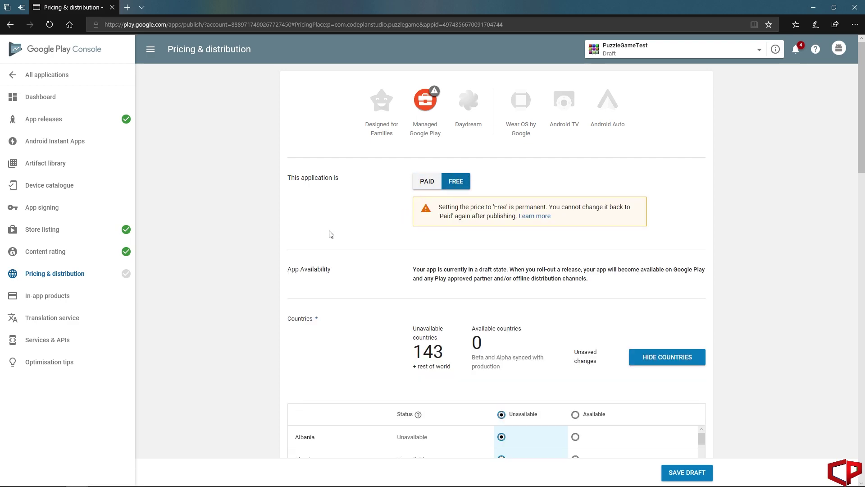
Step: Look over the country availability list in the pricing and distribution settings
scroll(467, 332, "down", 5)
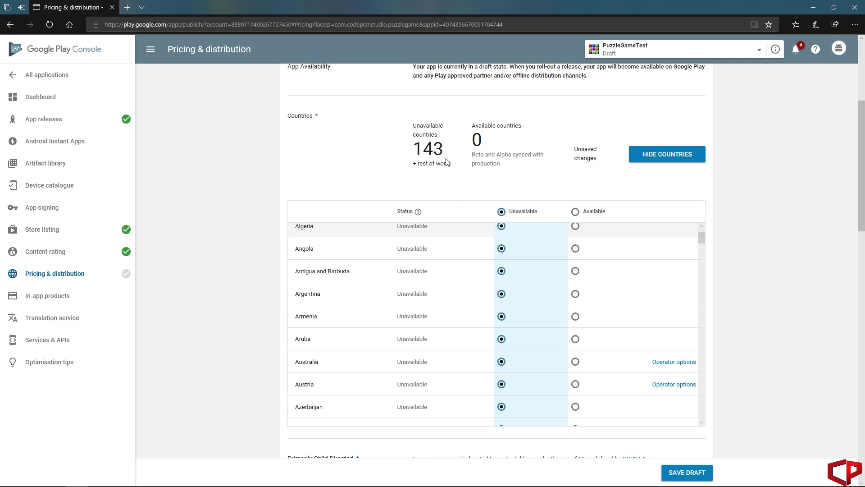
scroll(574, 316, "down", 8)
scroll(571, 327, "down", 15)
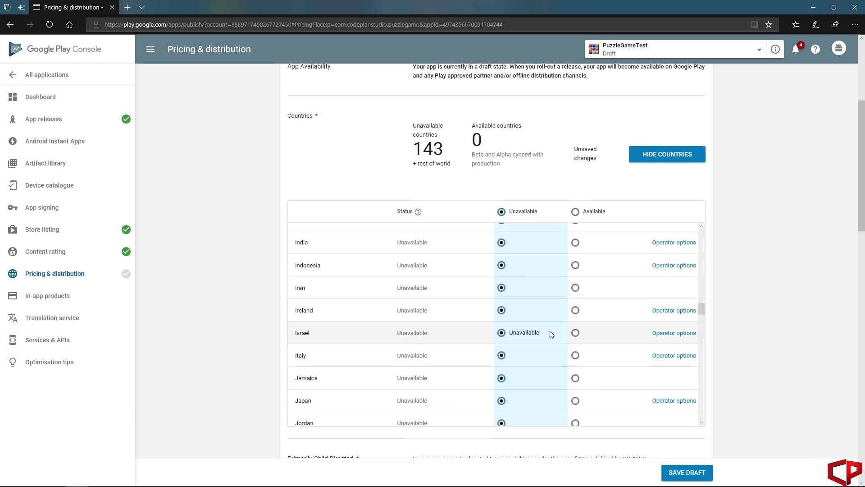
scroll(553, 334, "down", 18)
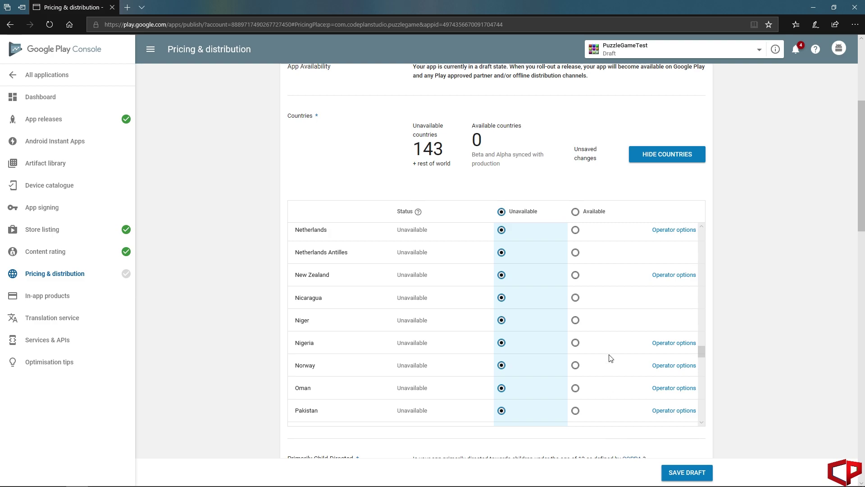
scroll(604, 340, "up", 6)
scroll(581, 344, "down", 10)
scroll(552, 366, "up", 5)
scroll(550, 368, "up", 20)
scroll(547, 366, "up", 20)
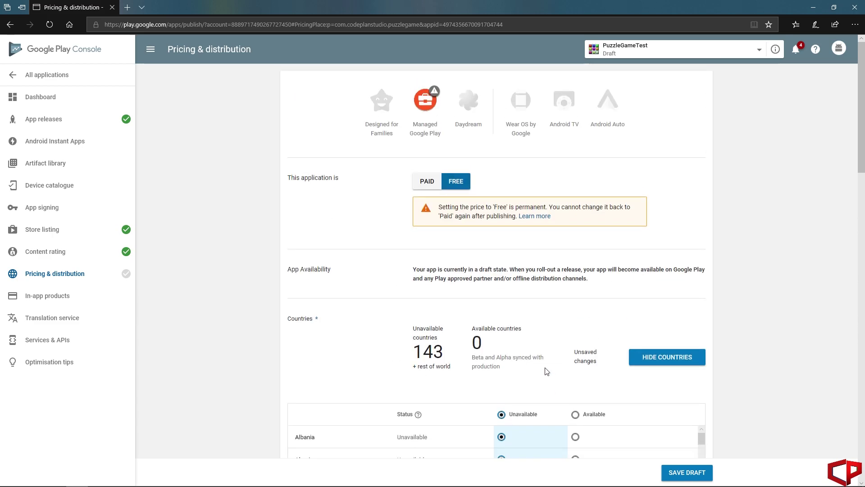
scroll(391, 370, "down", 4)
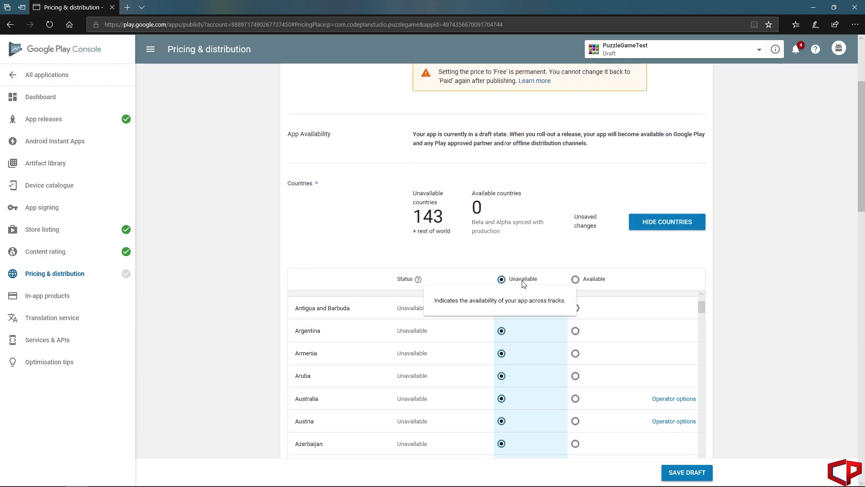
Step: Answer No to Primarily Child-Directed, accept the Content guidelines and US export laws declarations, and save the draft
scroll(630, 278, "down", 8)
scroll(630, 461, "down", 3)
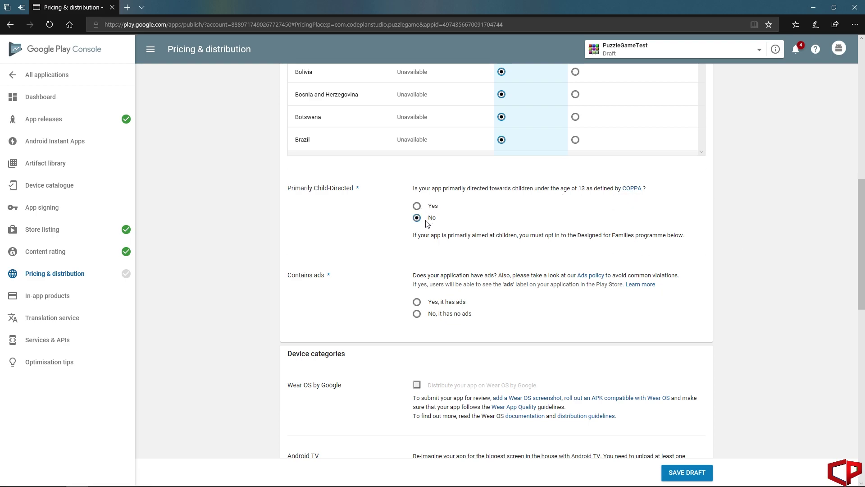
scroll(451, 256, "down", 2)
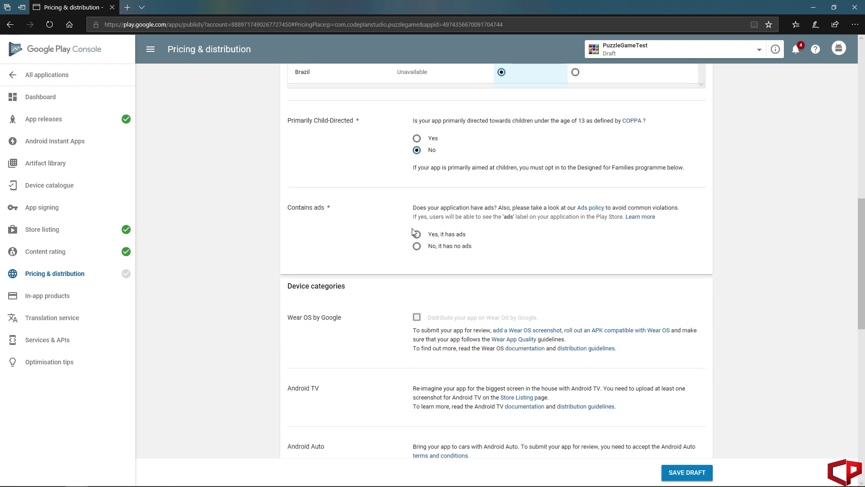
scroll(449, 249, "down", 10)
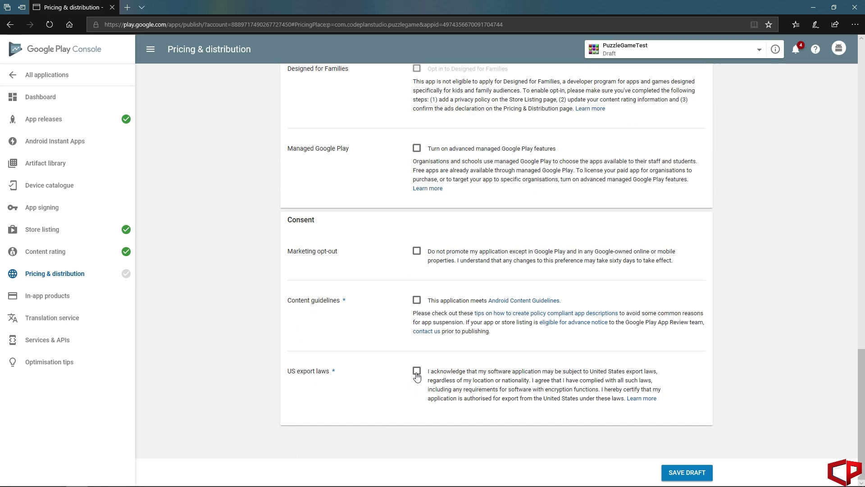
left_click(417, 301)
left_click(417, 371)
left_click(667, 479)
left_click(677, 473)
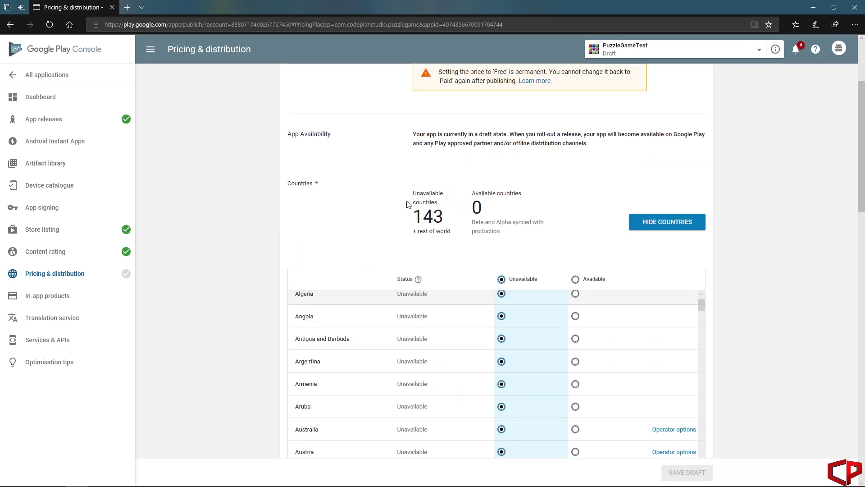
Step: Make the app available in all countries and save the pricing and distribution draft
left_click_drag(409, 198, 444, 217)
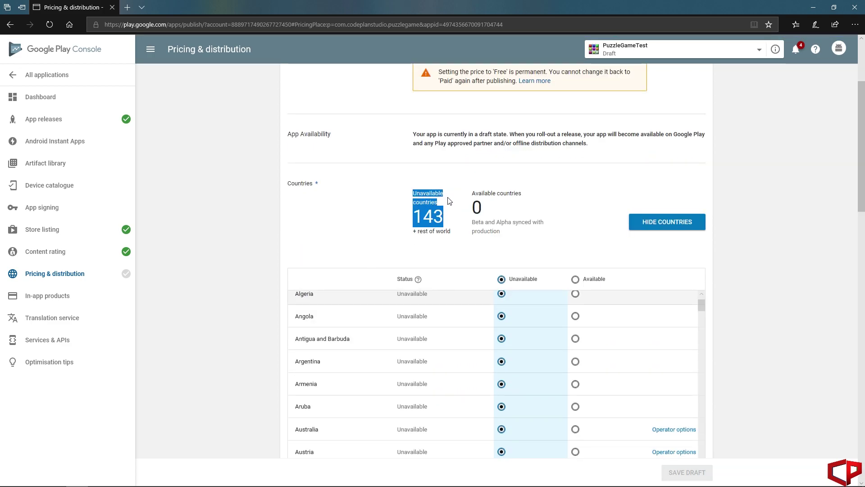
left_click(545, 236)
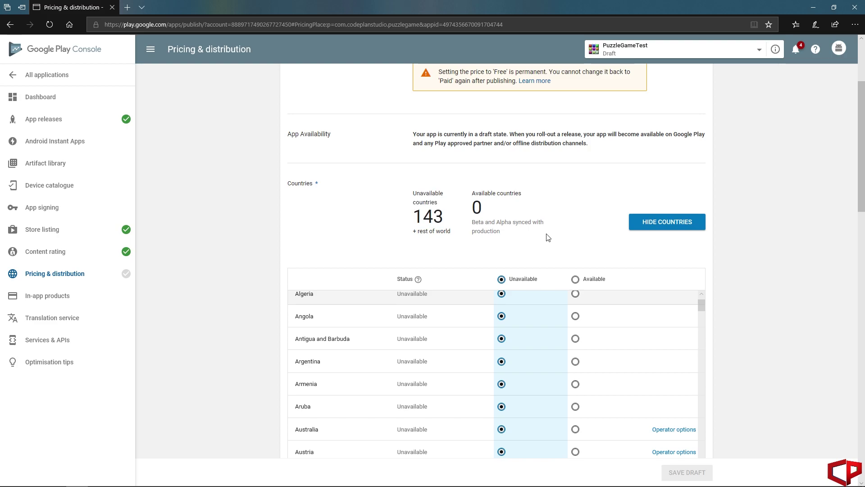
left_click(577, 280)
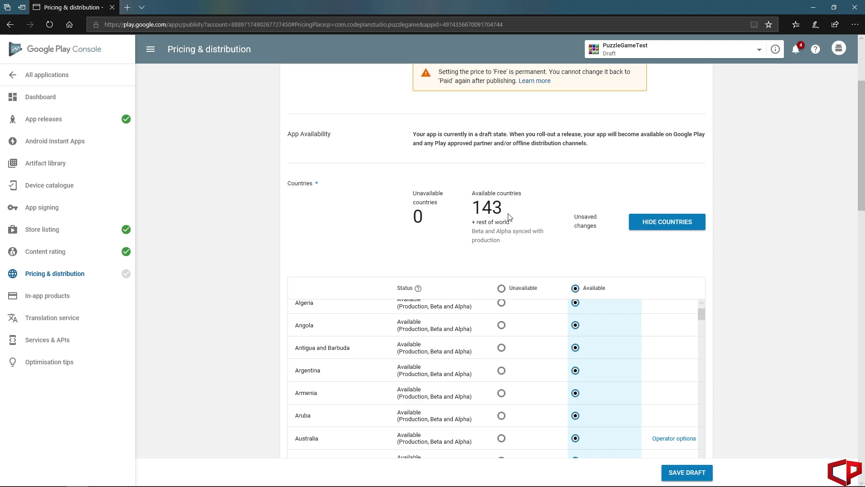
scroll(566, 303, "down", 5)
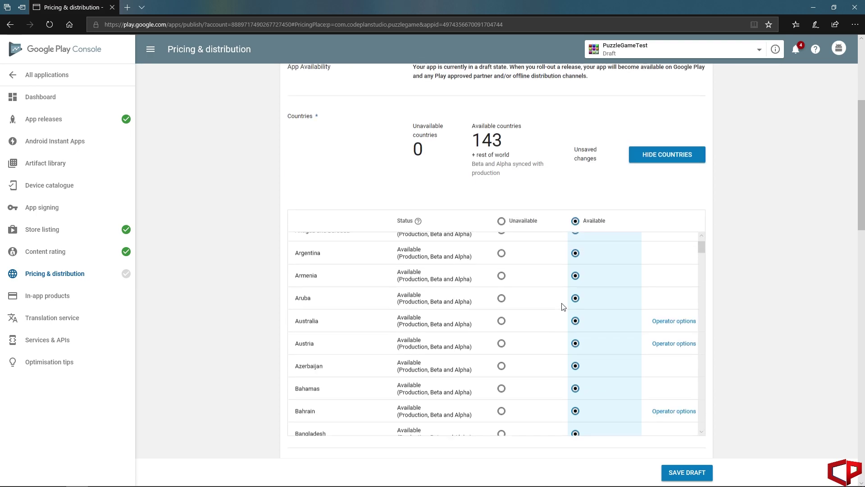
left_click(688, 471)
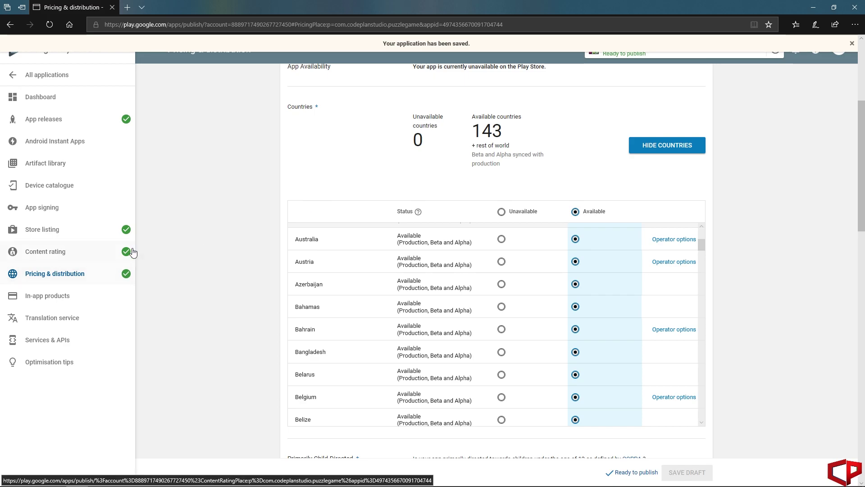
Step: Open the pending production release for editing, check its APK, release name and release notes, and proceed to its review
left_click(29, 125)
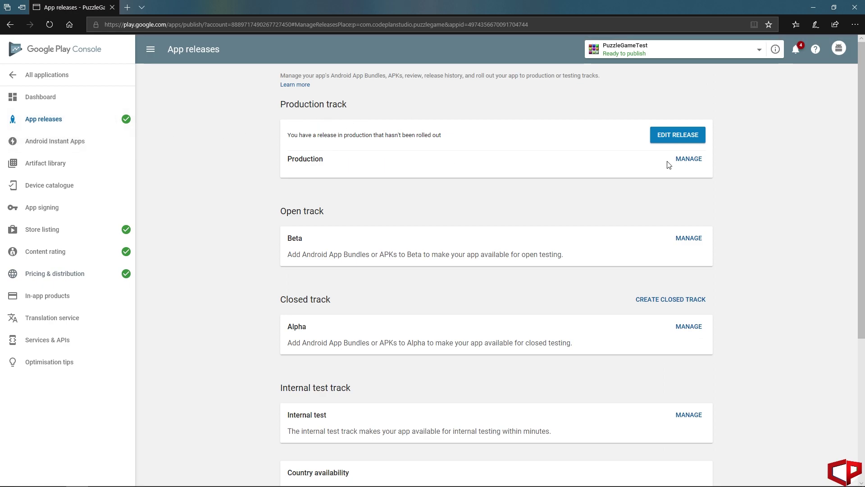
left_click(691, 161)
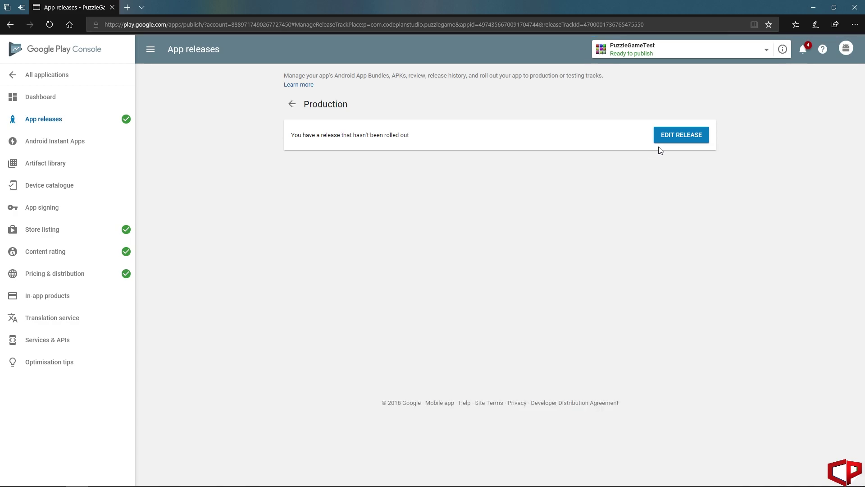
left_click(681, 140)
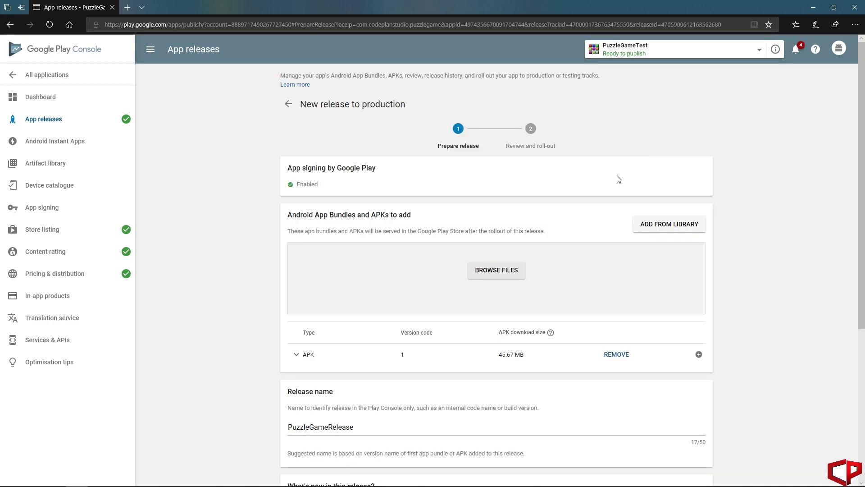
scroll(615, 216, "down", 5)
scroll(586, 261, "up", 4)
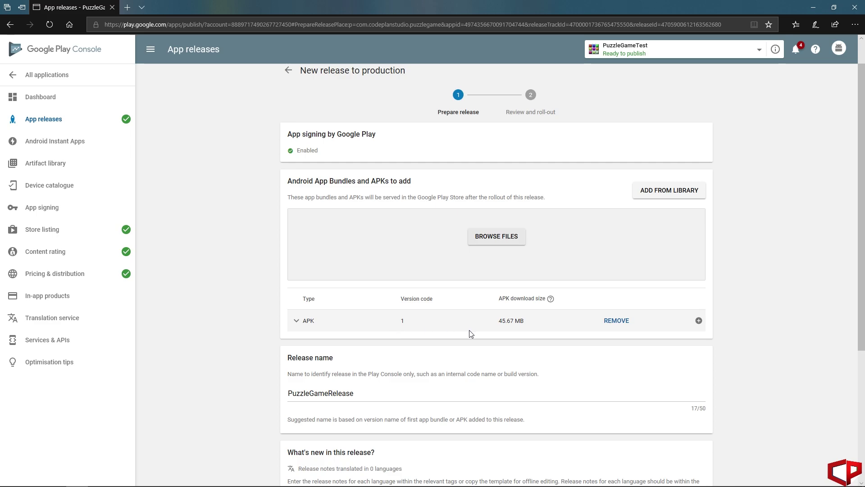
scroll(586, 311, "down", 5)
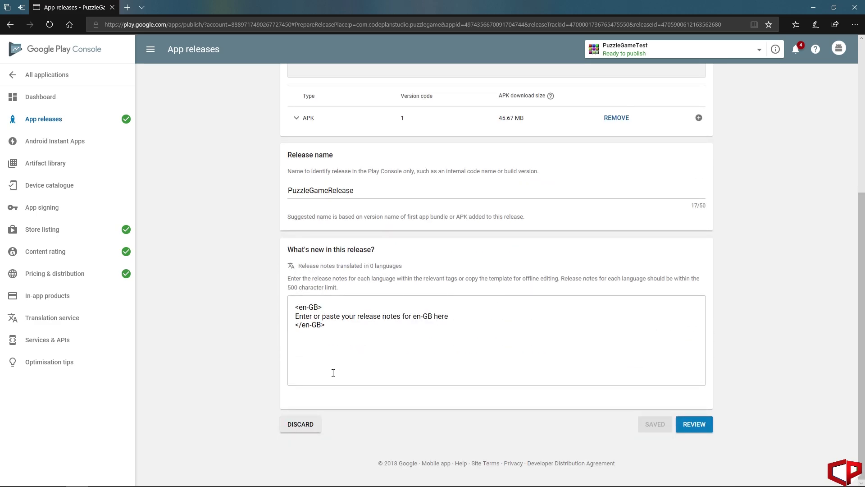
left_click(685, 427)
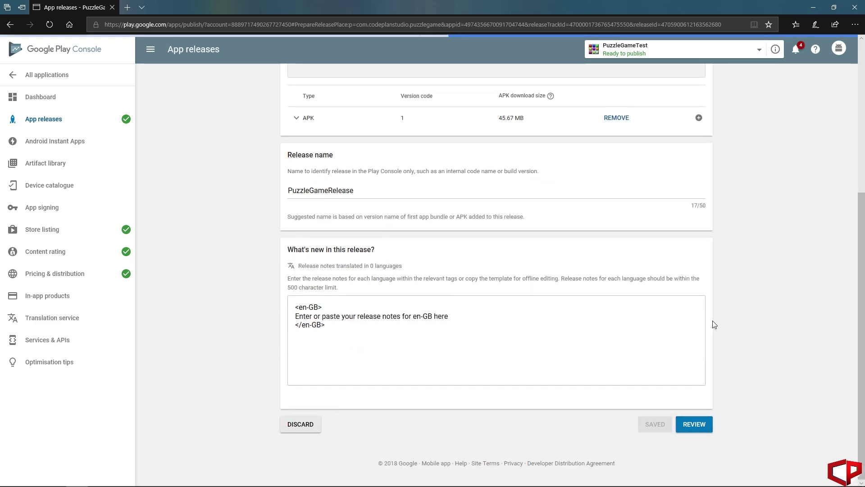